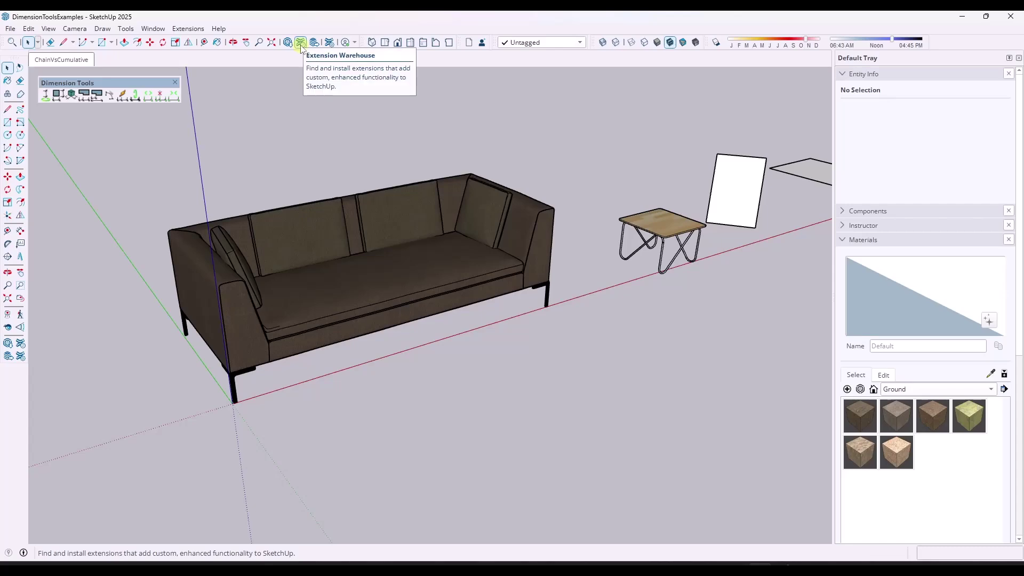
Search the Extension Warehouse for "dimension tools".
click(301, 44)
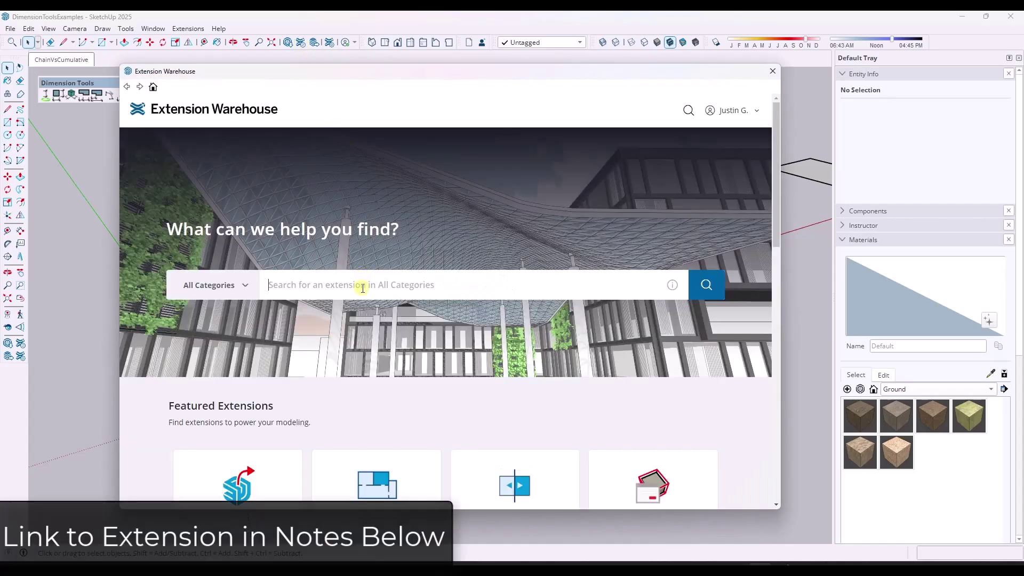
click(369, 287)
text(dimension)
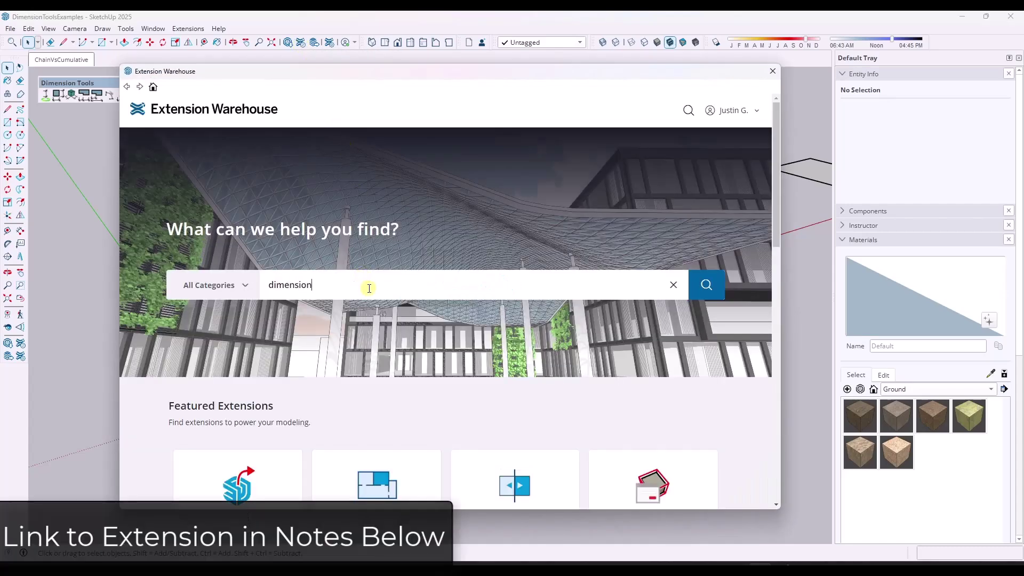
text( tools)
key(Return)
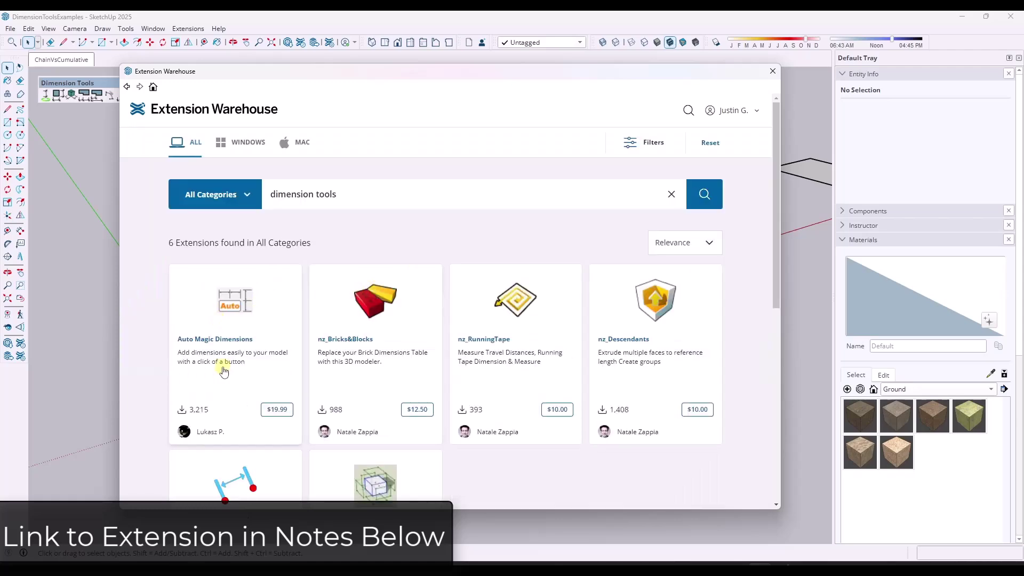
Open the free Dimension Tools extension's page from the search results and review its description and compatibility details.
scroll(376, 373, down, 2)
scroll(386, 396, down, 2)
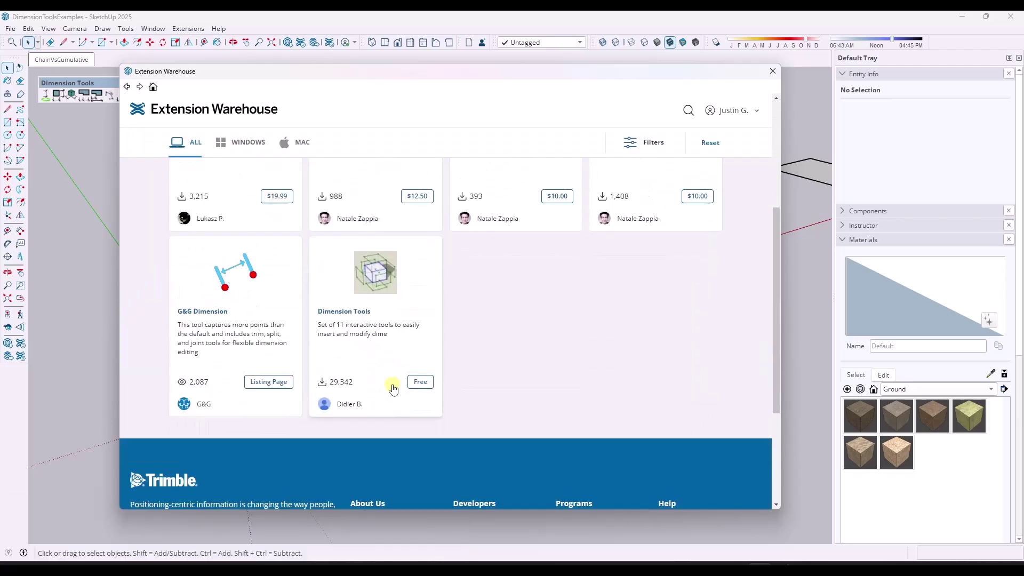
click(387, 298)
scroll(501, 326, up, 3)
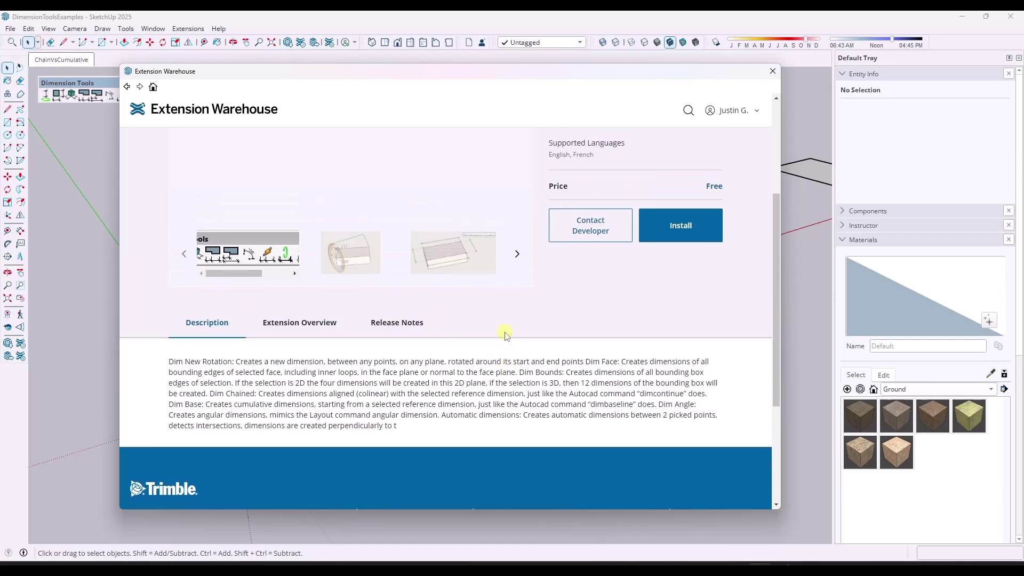
scroll(494, 300, up, 2)
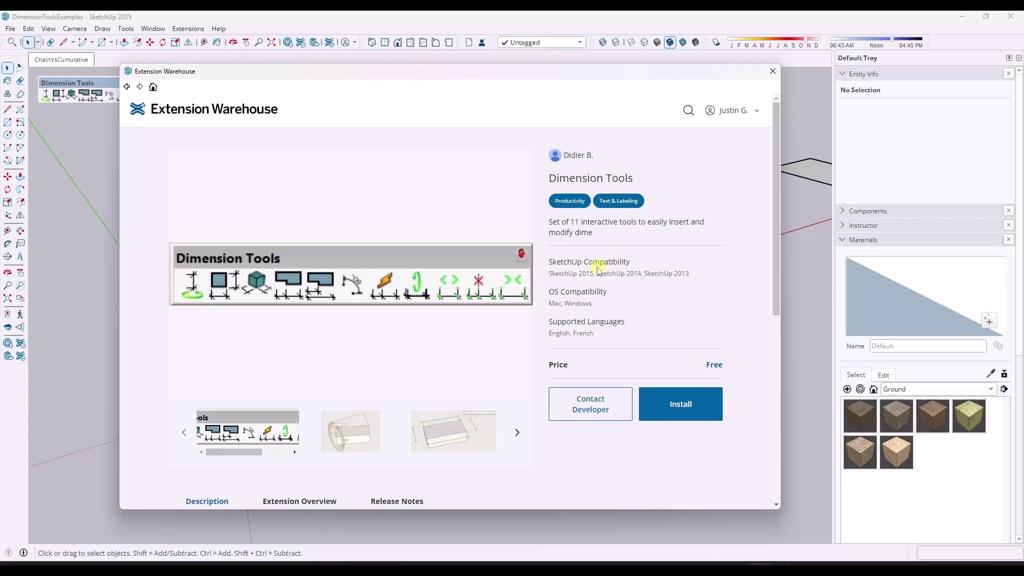
Try to install the Dimension Tools extension, cancel the installation, and close the Extension Warehouse.
click(679, 411)
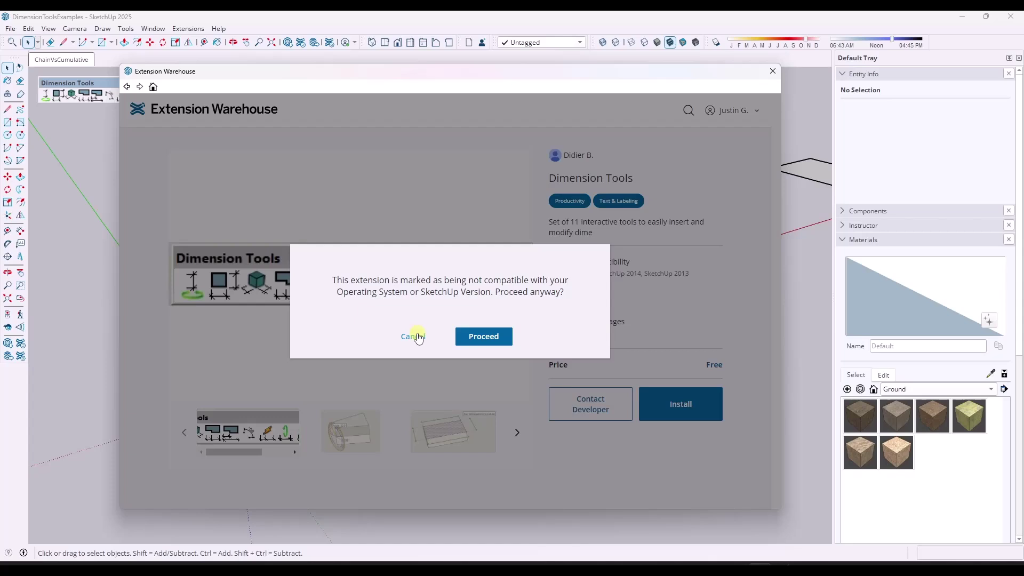
click(415, 337)
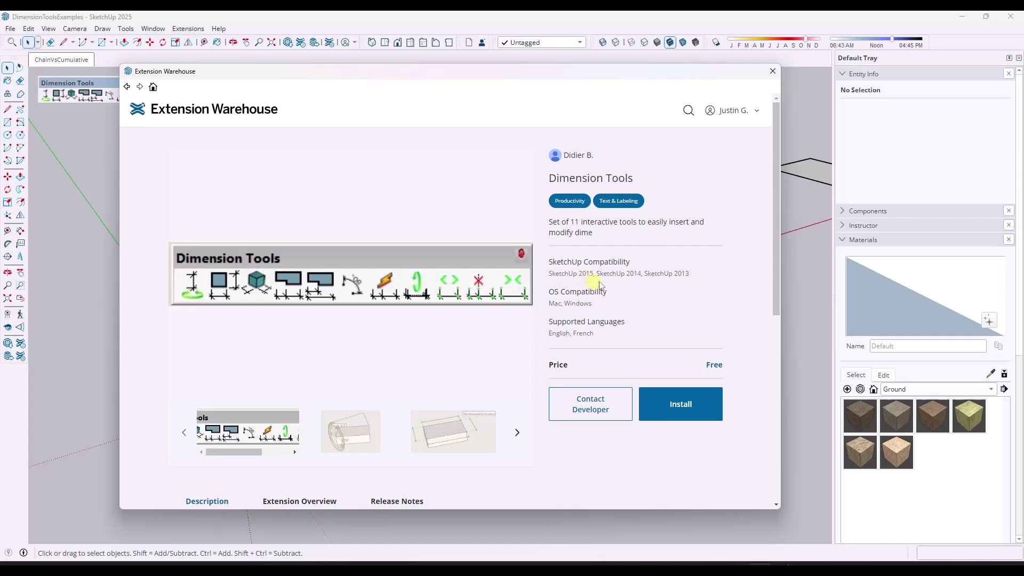
click(776, 71)
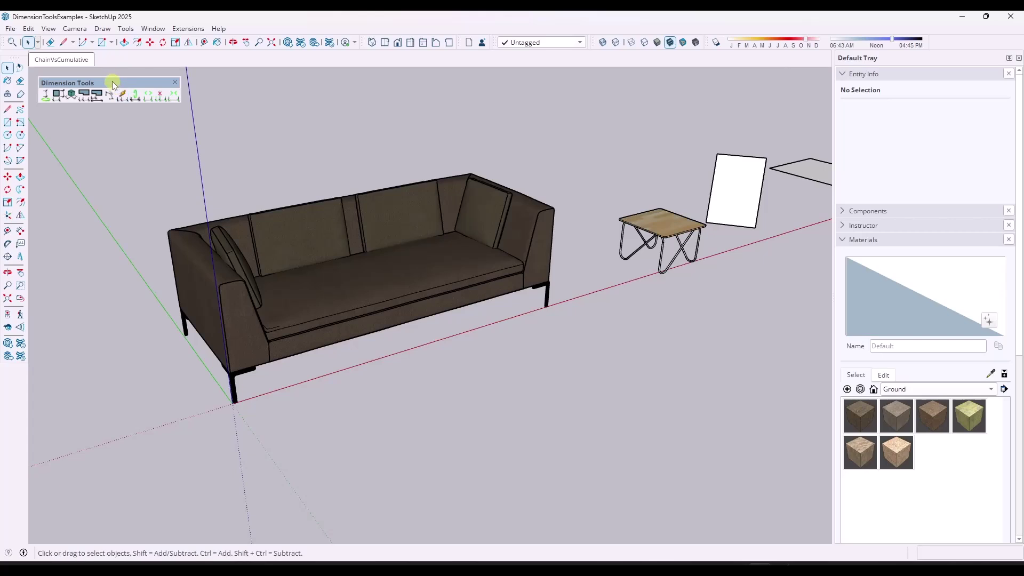
Turn on the display of hidden geometry in the model.
click(112, 82)
click(48, 30)
click(69, 66)
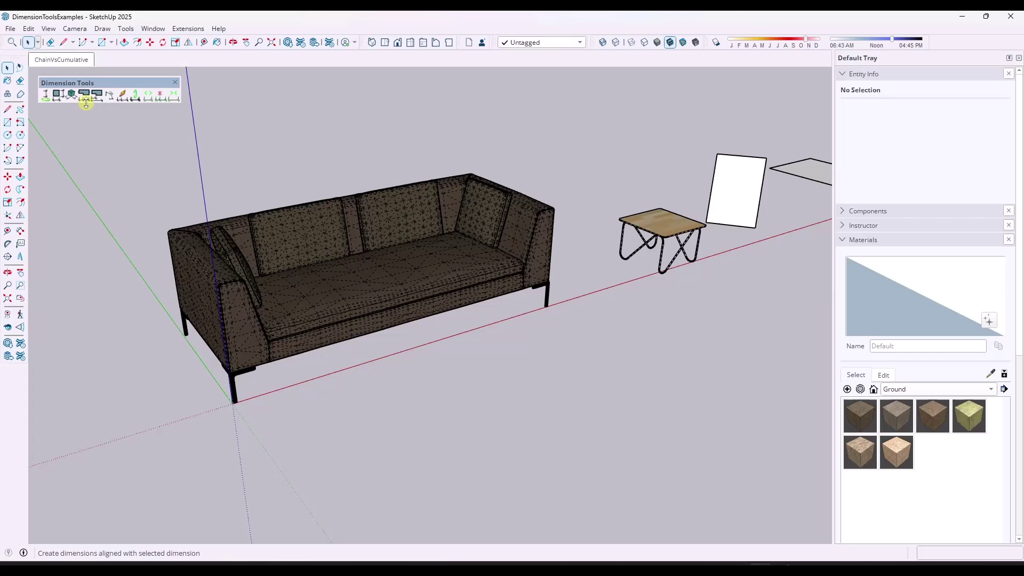
Dimension the sofa's width between the outer top front corners of both armrests with the new rotation dimension tool, rotated to 90 degrees.
click(46, 96)
scroll(214, 271, up, 1)
scroll(213, 271, up, 6)
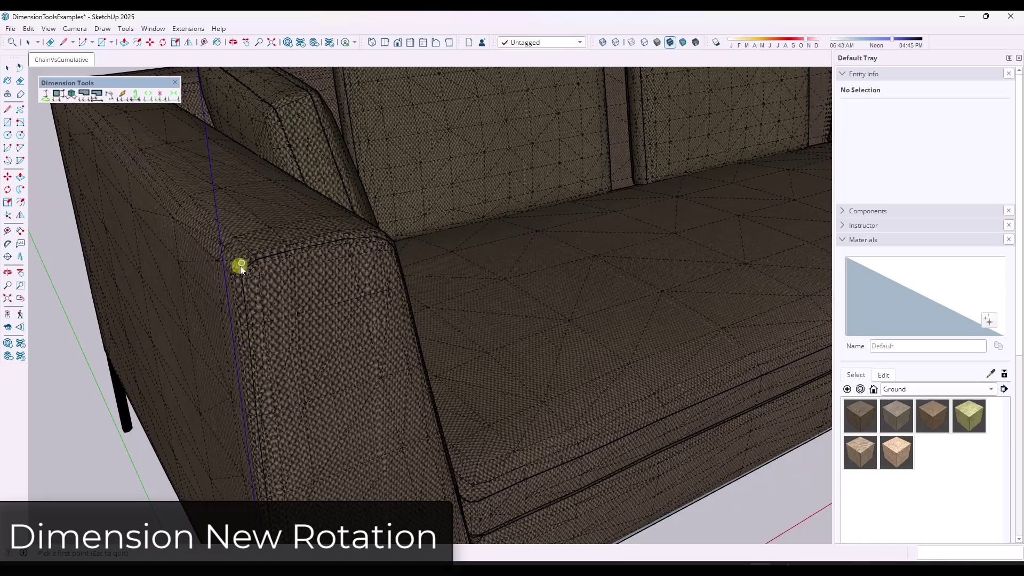
click(238, 262)
scroll(237, 261, down, 6)
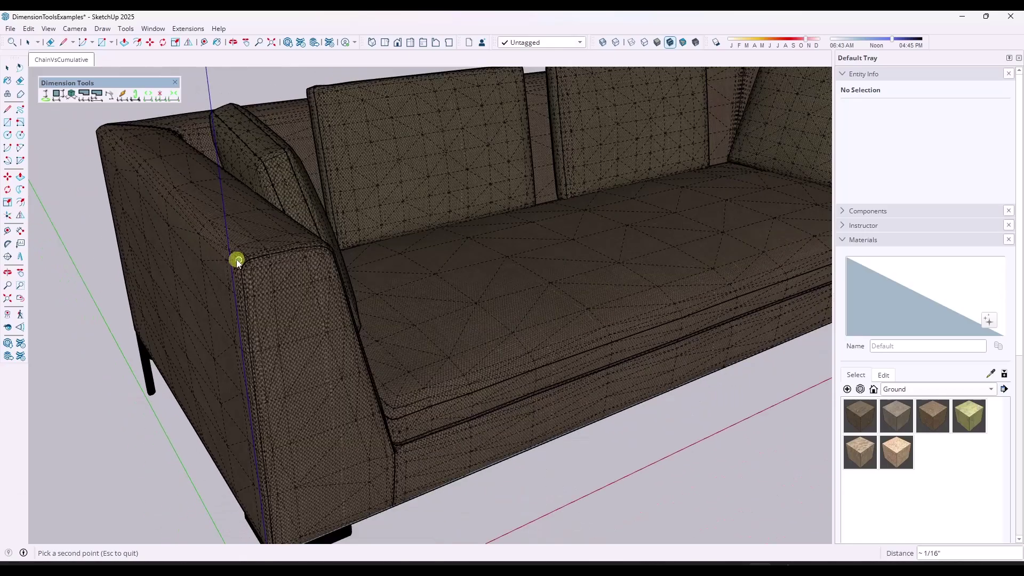
scroll(780, 143, up, 5)
scroll(715, 179, down, 3)
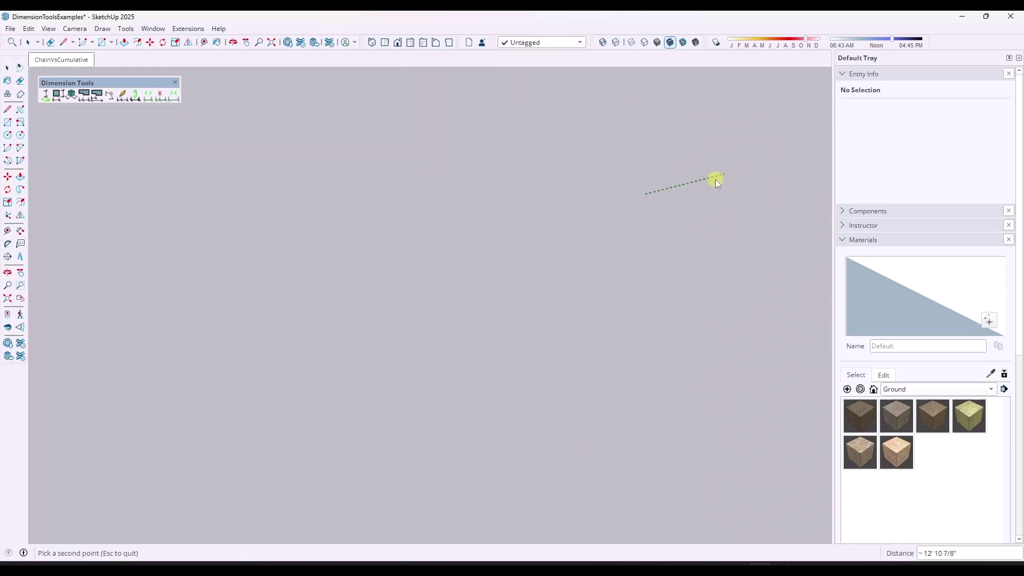
scroll(559, 245, up, 4)
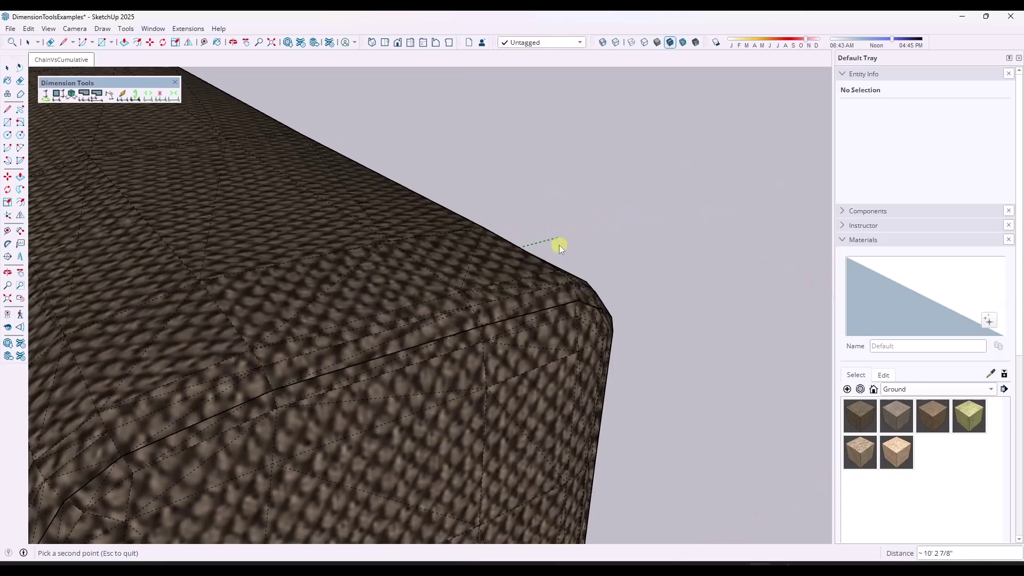
click(575, 288)
scroll(616, 263, down, 5)
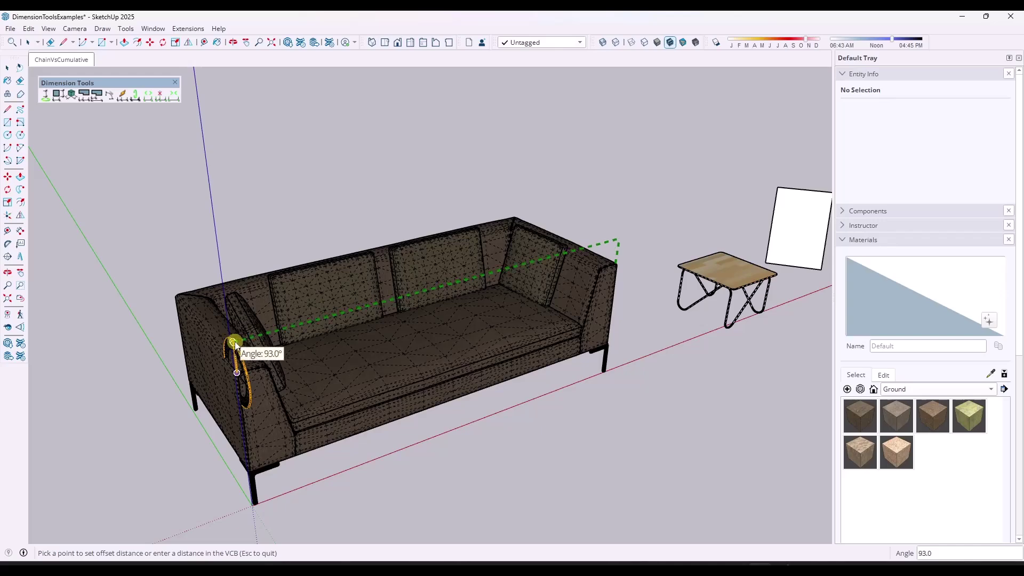
click(235, 342)
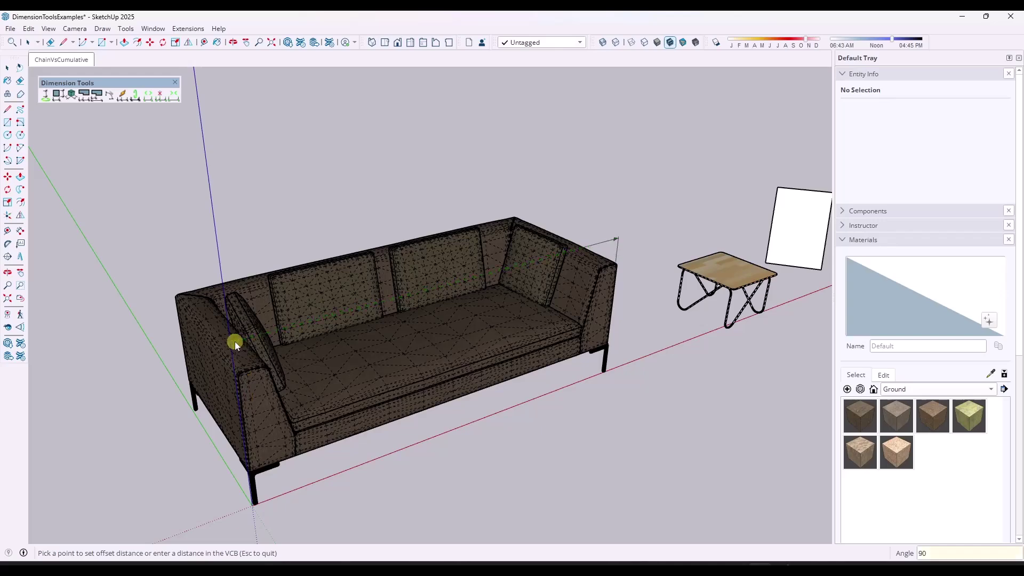
key(o)
drag(414, 427, 373, 387)
key(space)
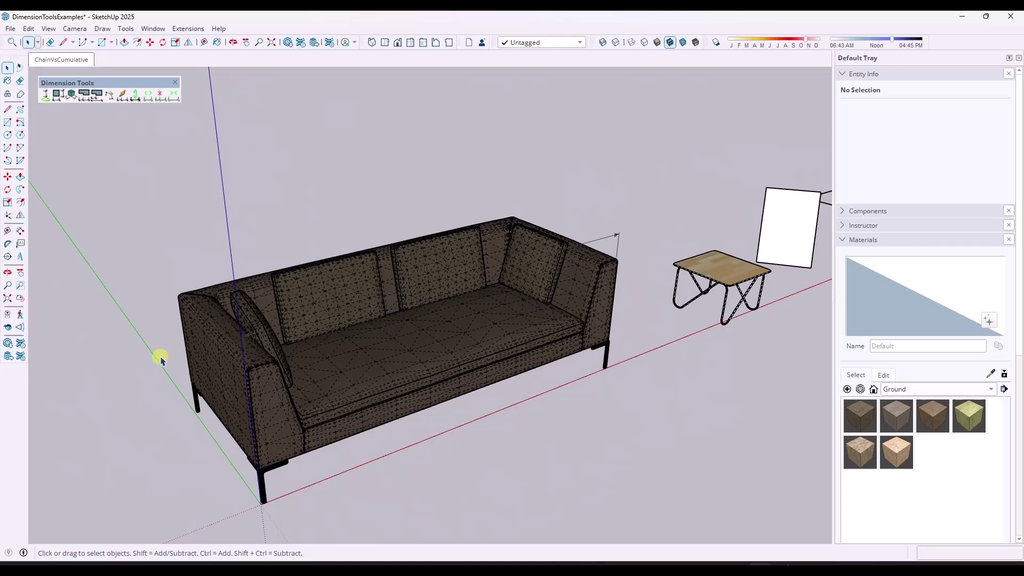
Add a standard linear dimension between the outer top front corners of the sofa's two armrests, placed above the sofa.
scroll(161, 361, down, 3)
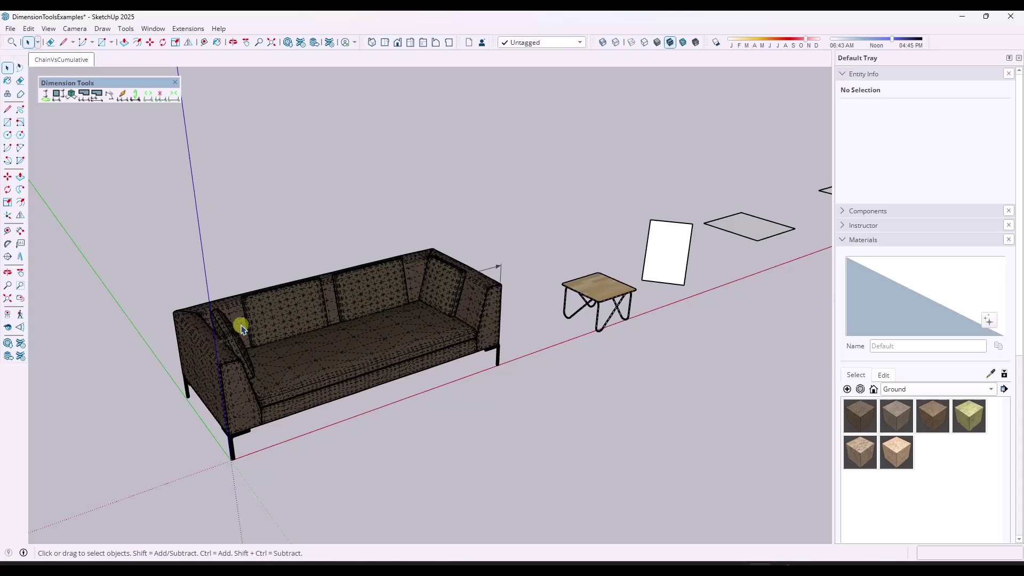
click(20, 231)
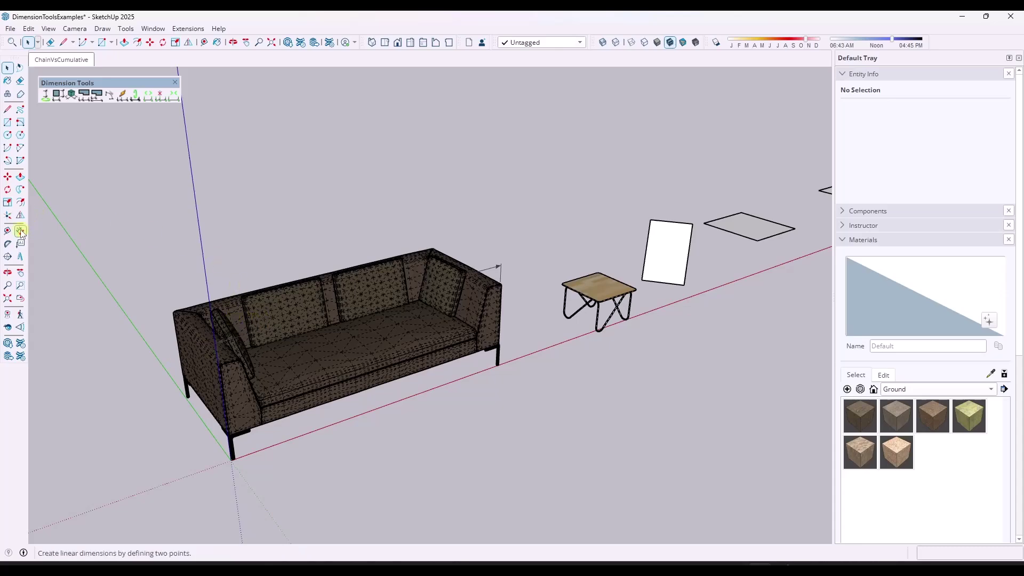
scroll(228, 347, up, 3)
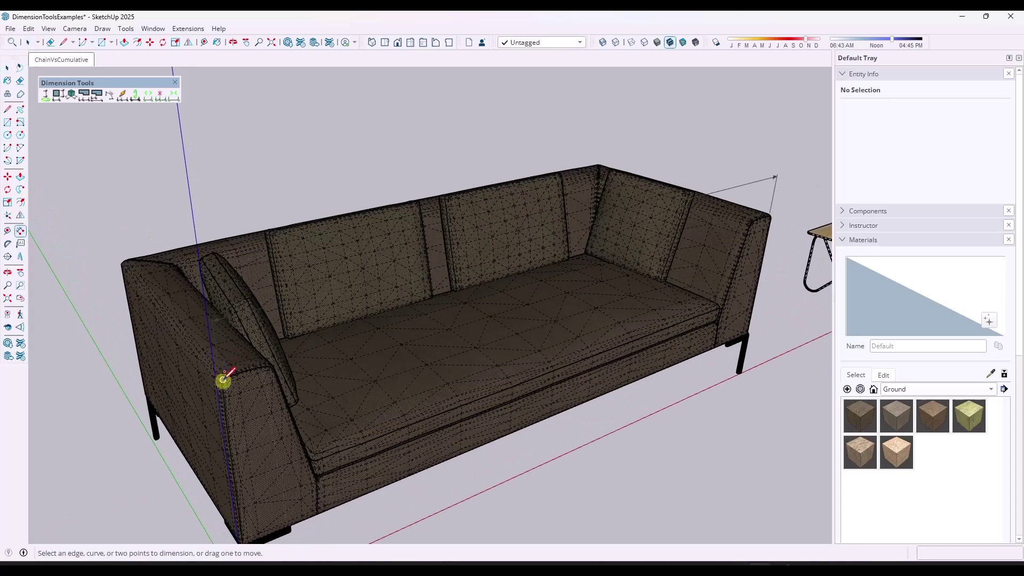
click(223, 379)
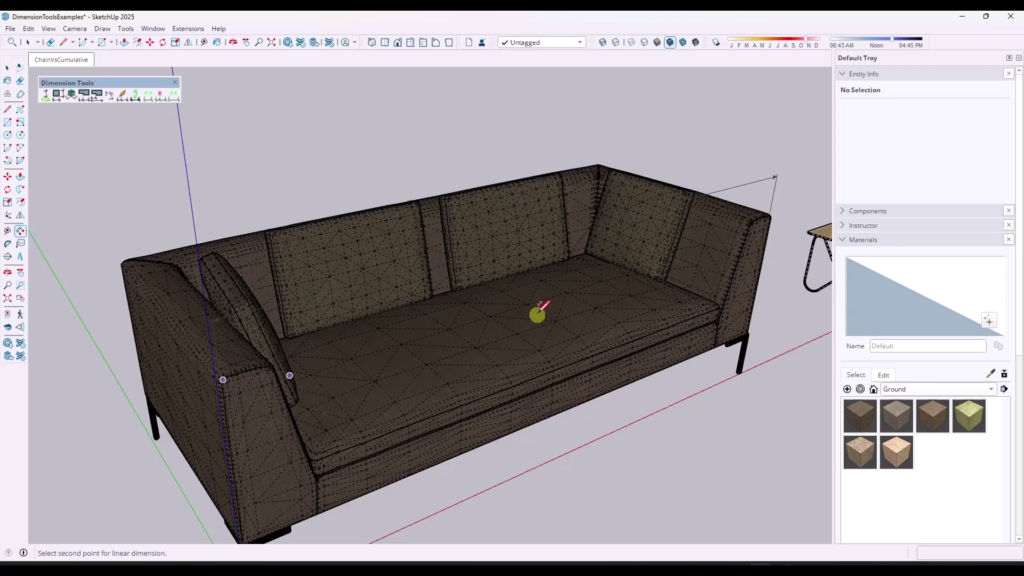
scroll(773, 214, up, 5)
click(768, 214)
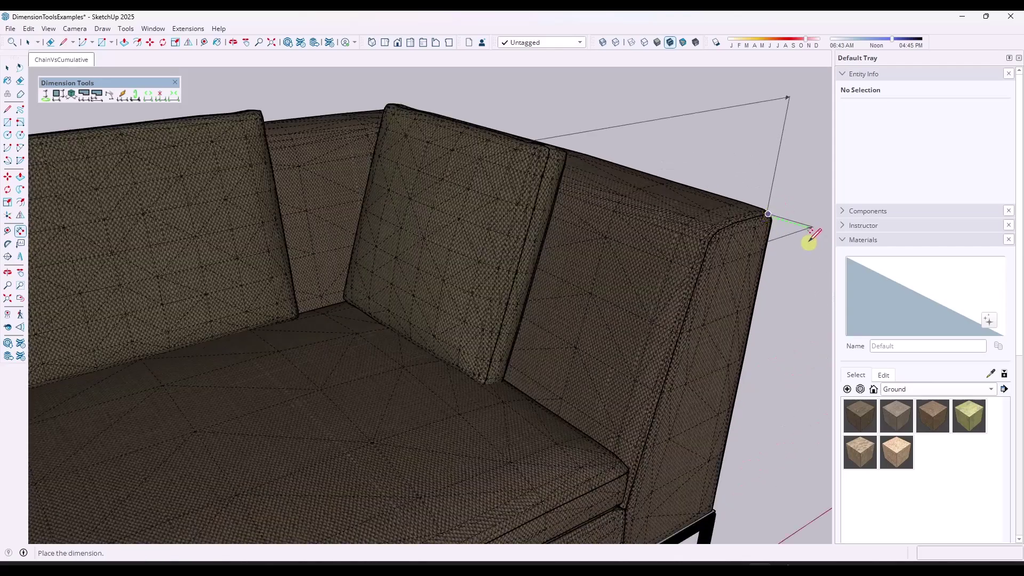
scroll(810, 239, down, 5)
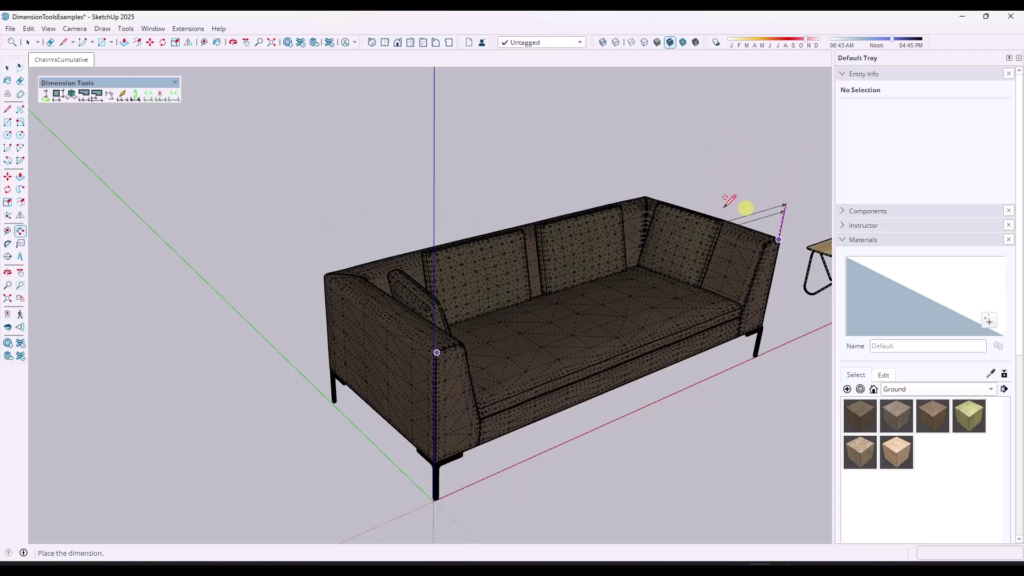
click(746, 208)
key(space)
Add a standard linear dimension diagonally across the wooden tabletop between two opposite rounded corners, offset upward from the surface.
middle_drag(686, 217, 407, 308)
scroll(473, 288, up, 3)
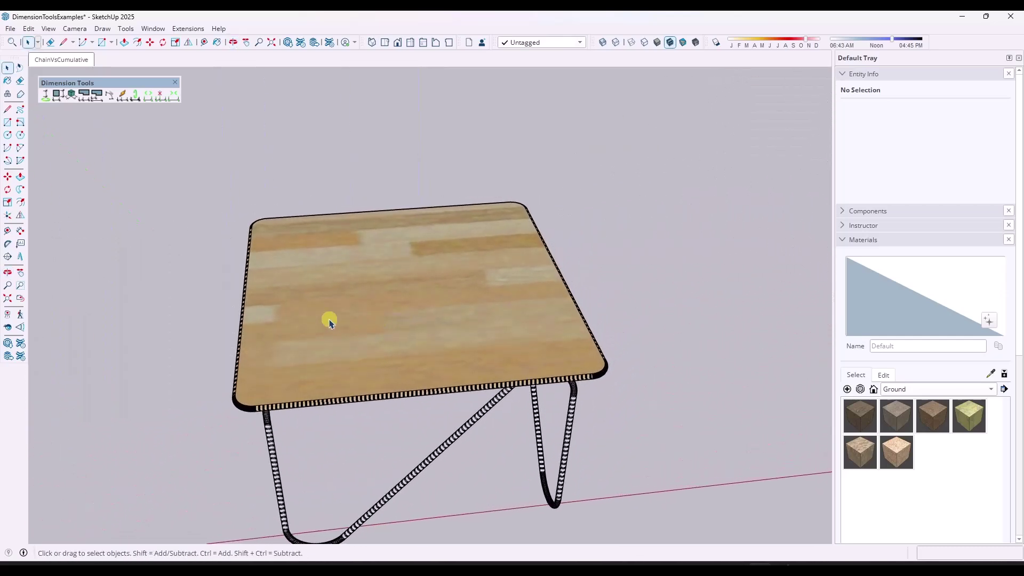
click(20, 230)
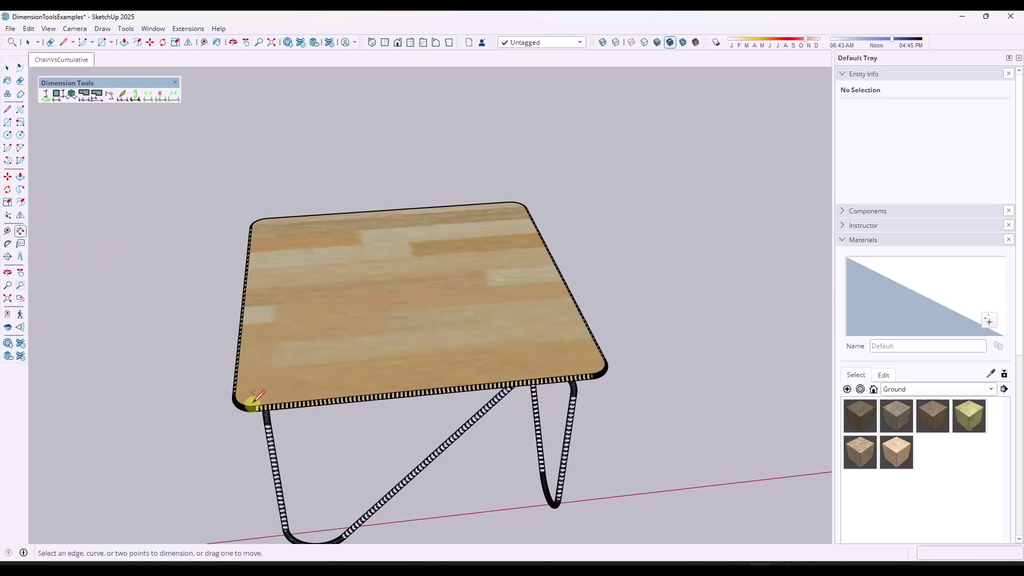
click(242, 404)
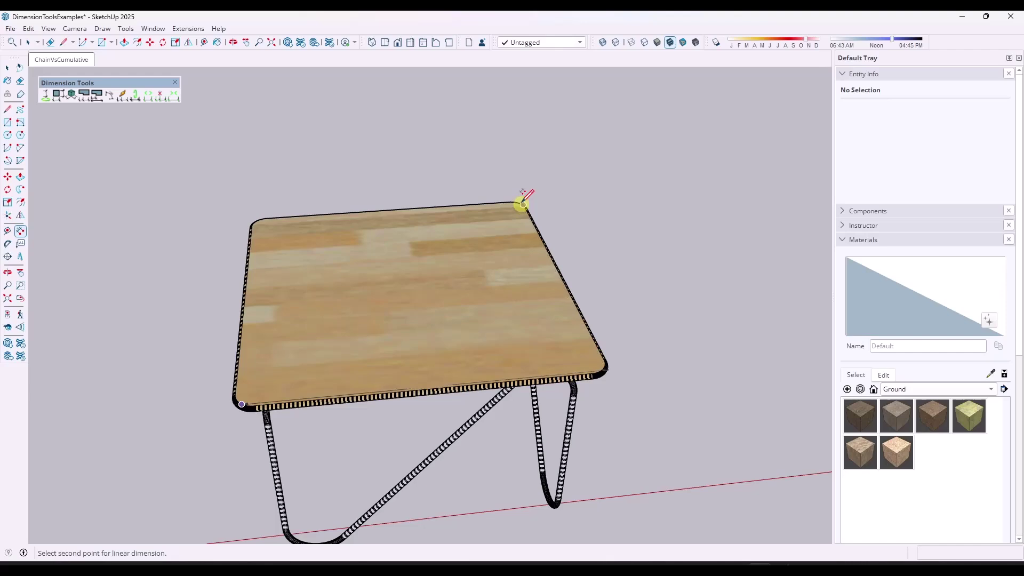
click(522, 204)
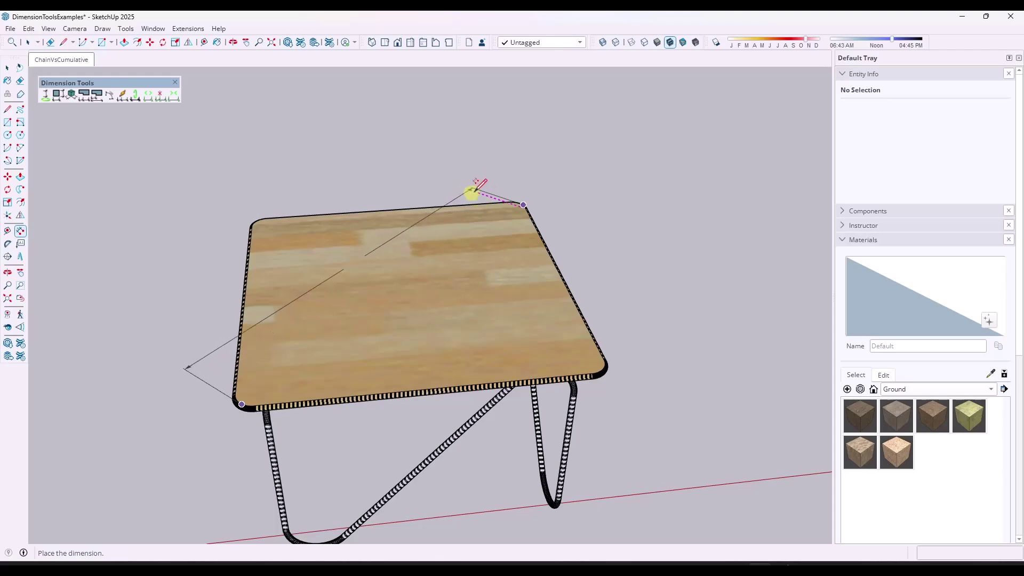
click(528, 159)
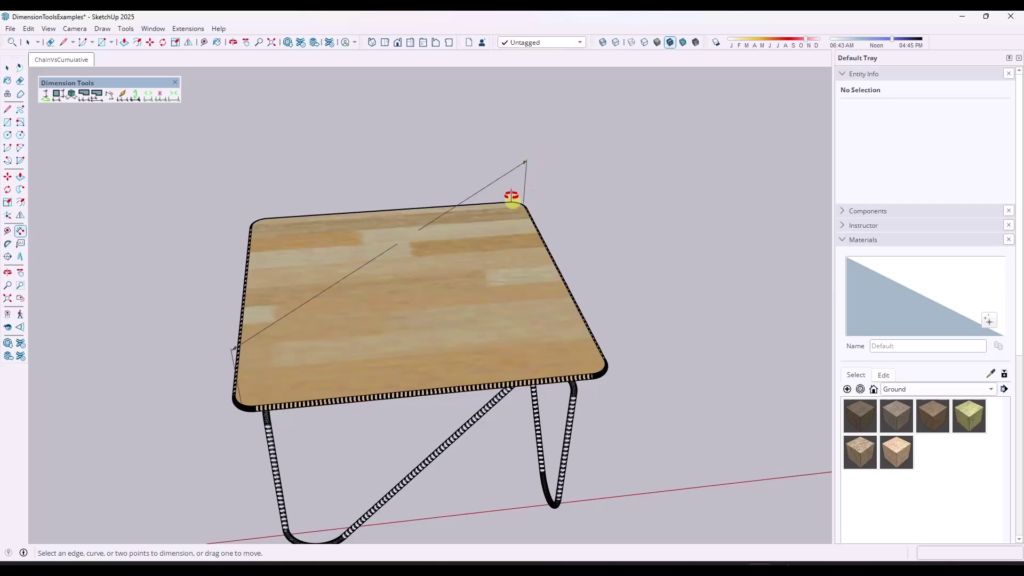
middle_drag(512, 199, 498, 105)
middle_drag(415, 240, 418, 256)
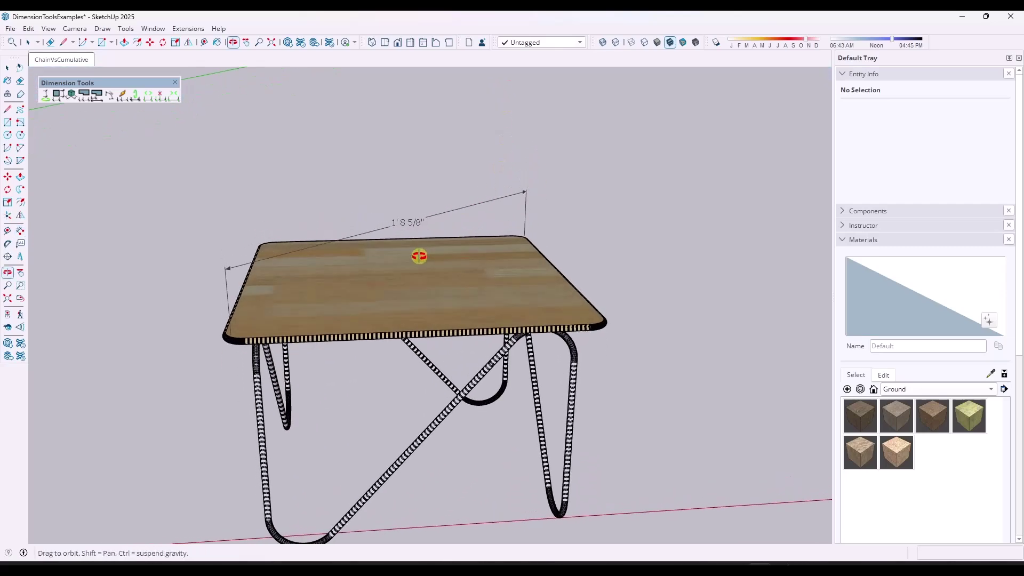
key(space)
Start a rotation dimension diagonally across the wooden tabletop, picking its near rounded corner and the opposite far rounded corner.
scroll(208, 342, up, 5)
scroll(205, 344, up, 6)
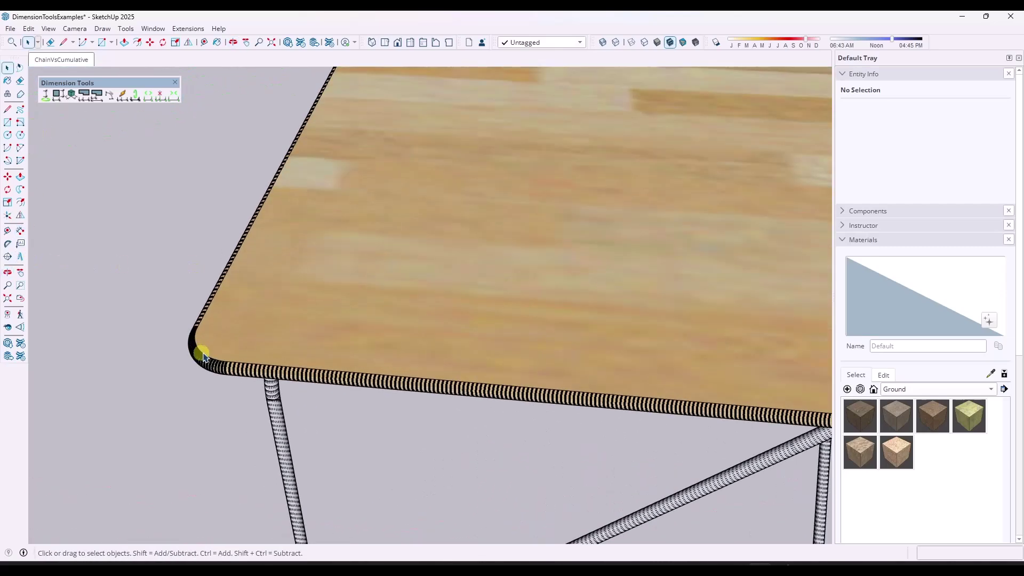
click(46, 95)
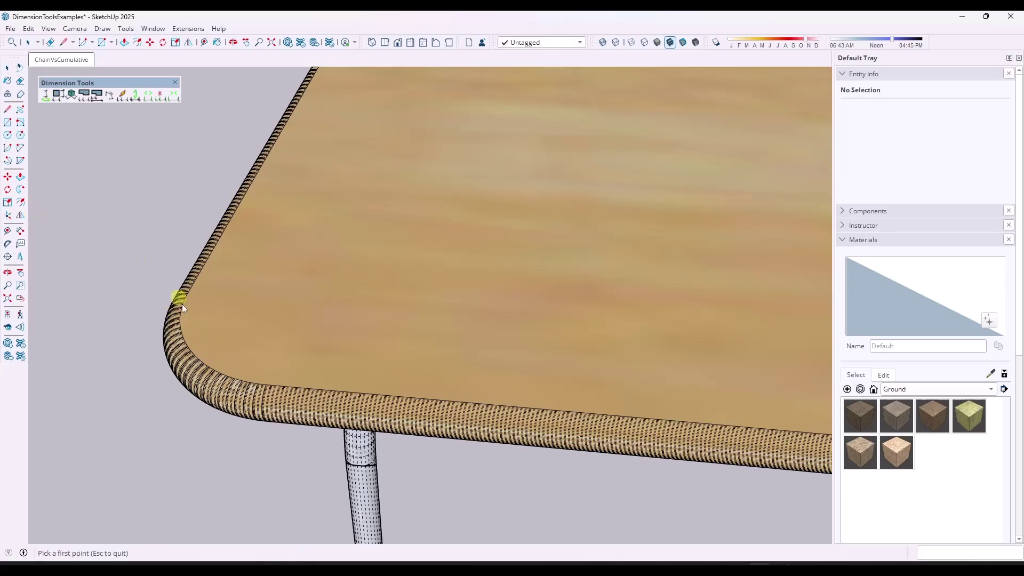
scroll(196, 347, up, 5)
click(191, 376)
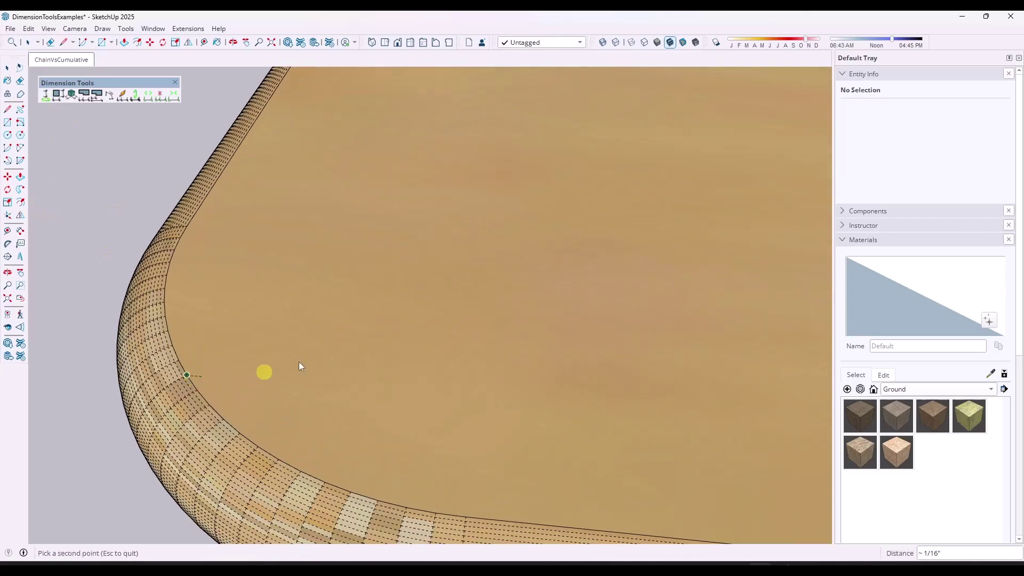
scroll(331, 315, down, 10)
scroll(710, 125, up, 8)
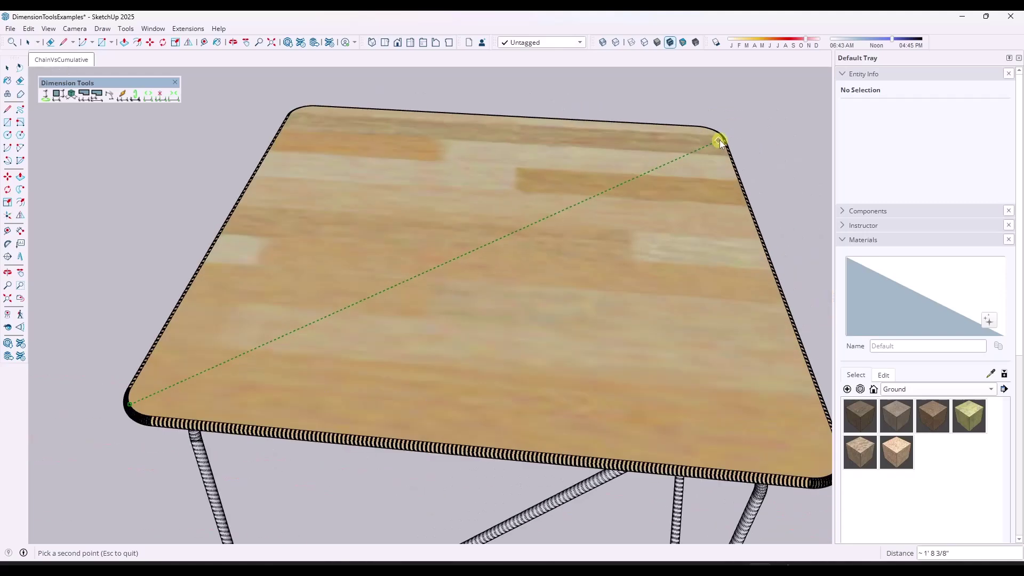
scroll(698, 120, up, 5)
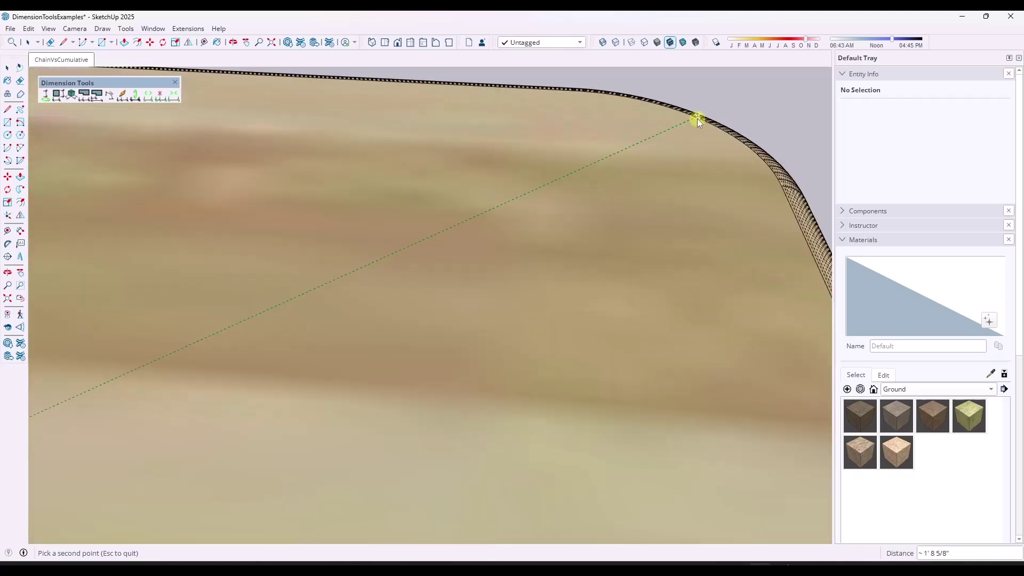
click(676, 107)
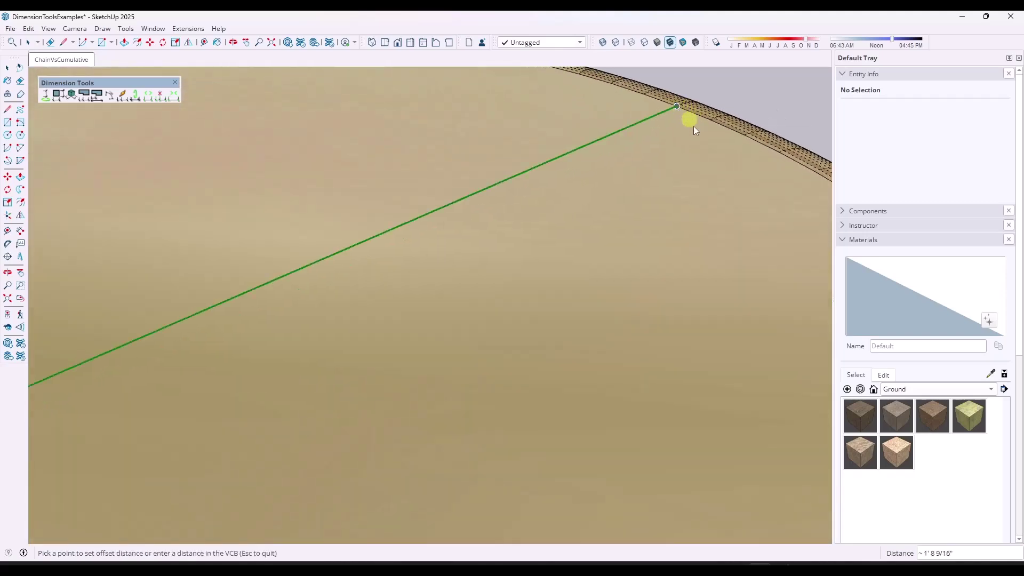
Rotate the tabletop's diagonal dimension to 145 degrees and place it.
scroll(664, 192, down, 5)
scroll(640, 197, down, 5)
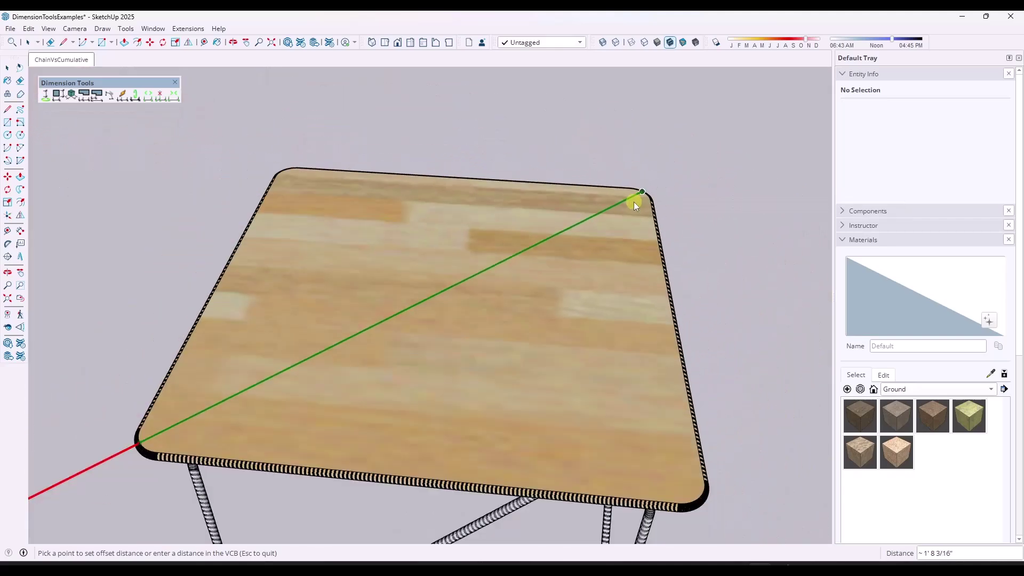
scroll(320, 373, down, 3)
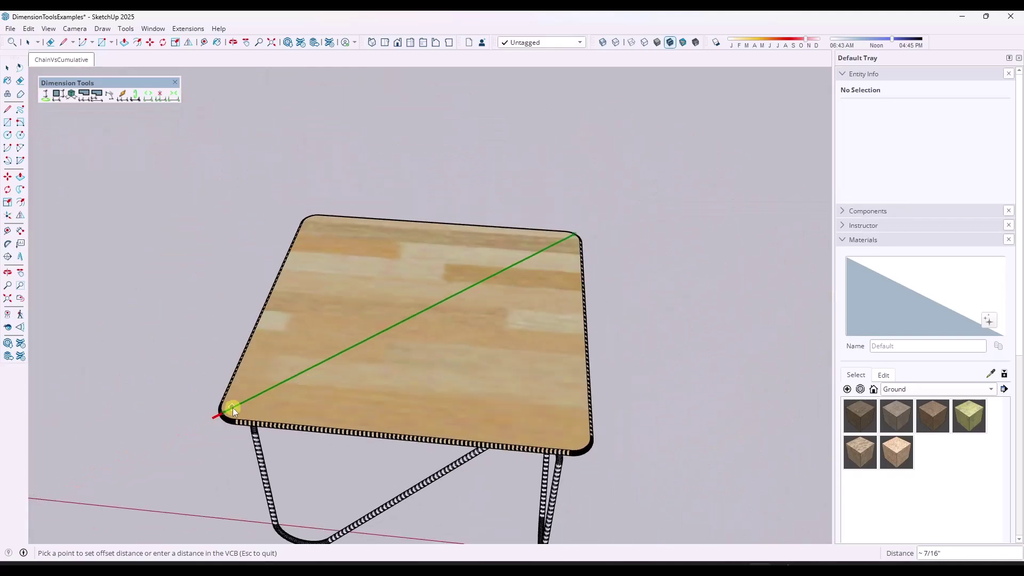
key(Tab)
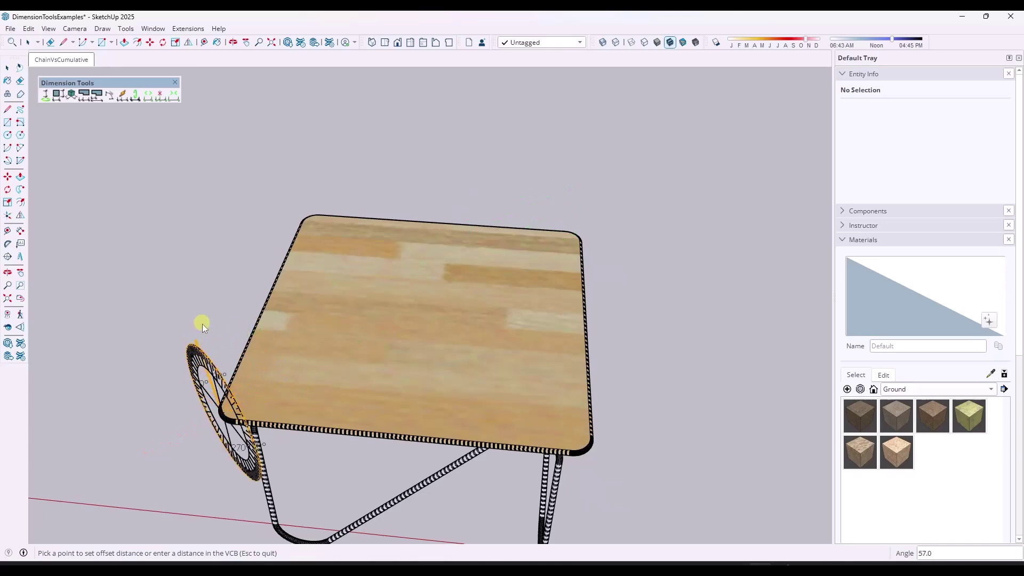
middle_drag(203, 324, 292, 319)
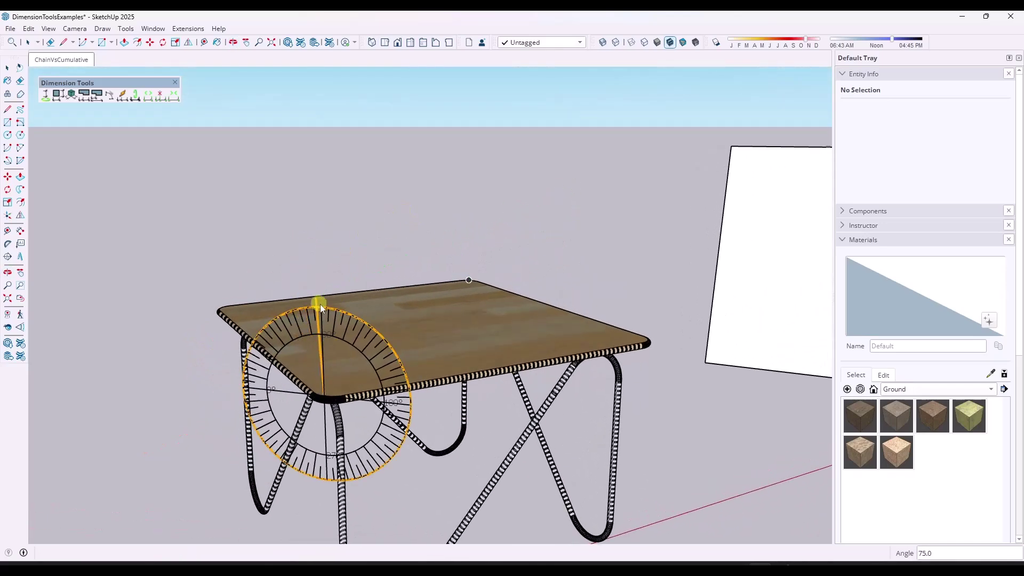
click(392, 352)
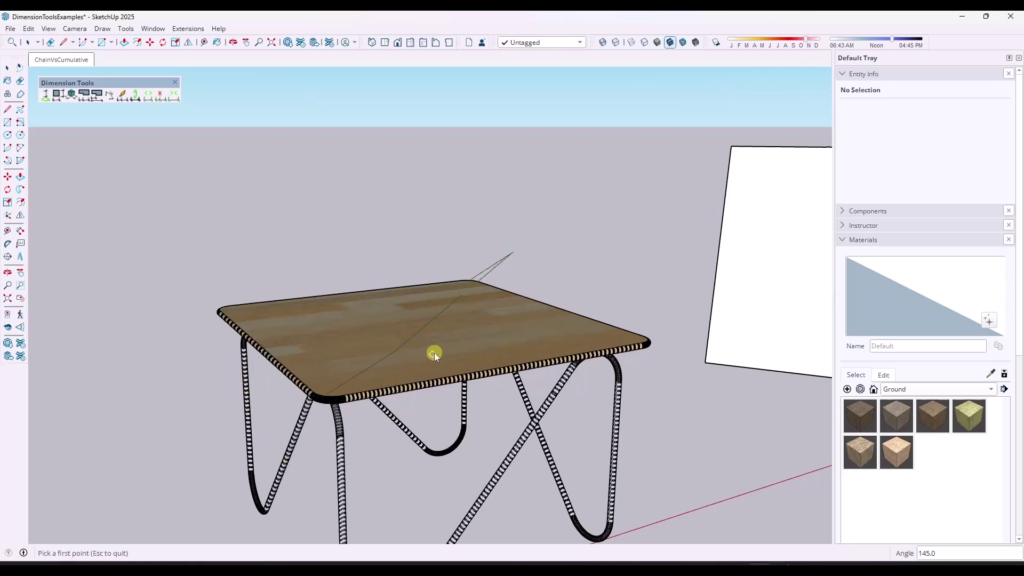
middle_drag(432, 352, 246, 334)
scroll(247, 334, down, 5)
key(space)
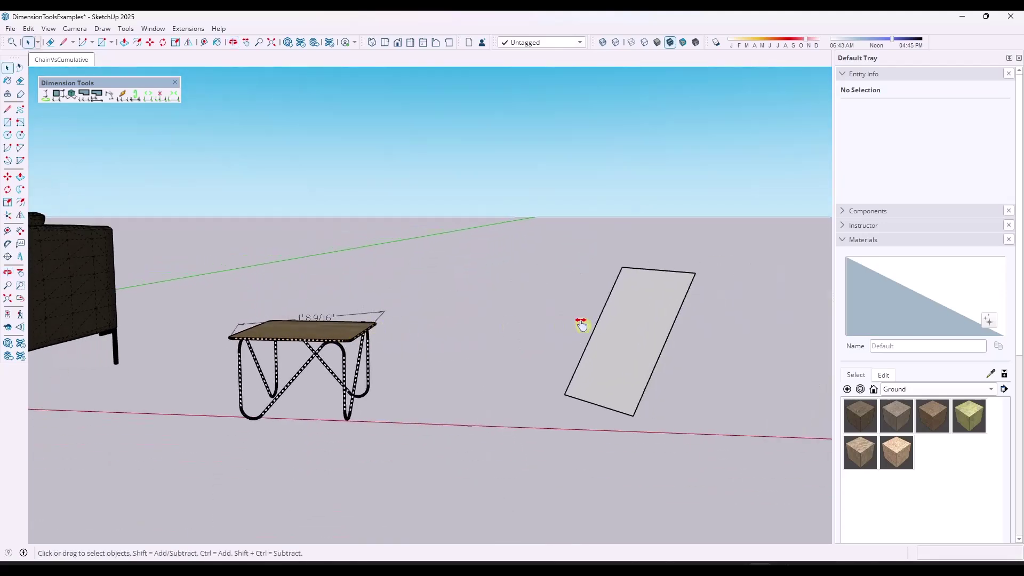
Add a standard linear dimension of vertical height between two diagonally opposite corners of the tilted rectangle, offset to its side.
middle_drag(583, 320, 446, 263)
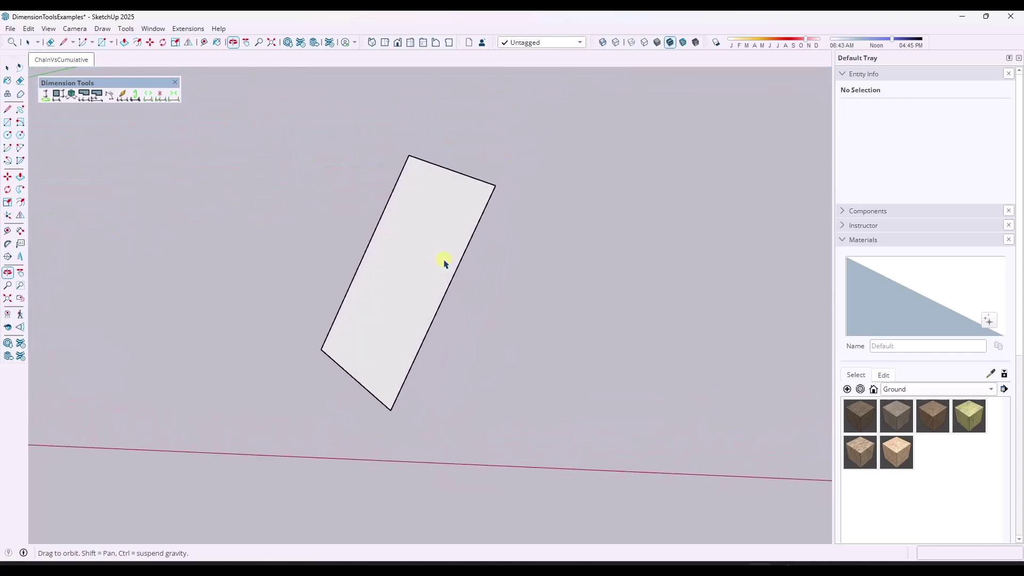
click(21, 230)
click(321, 349)
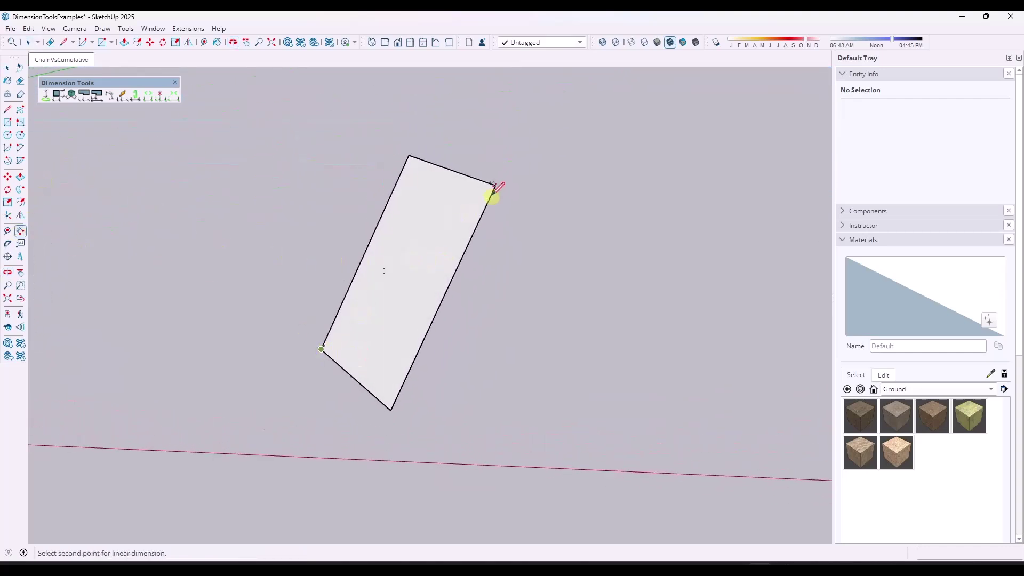
click(495, 185)
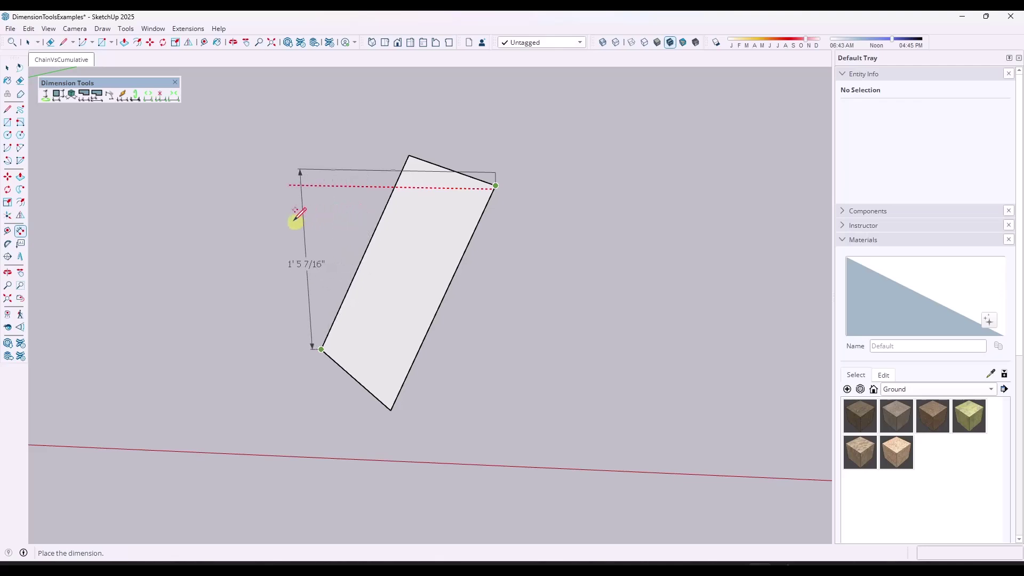
click(223, 216)
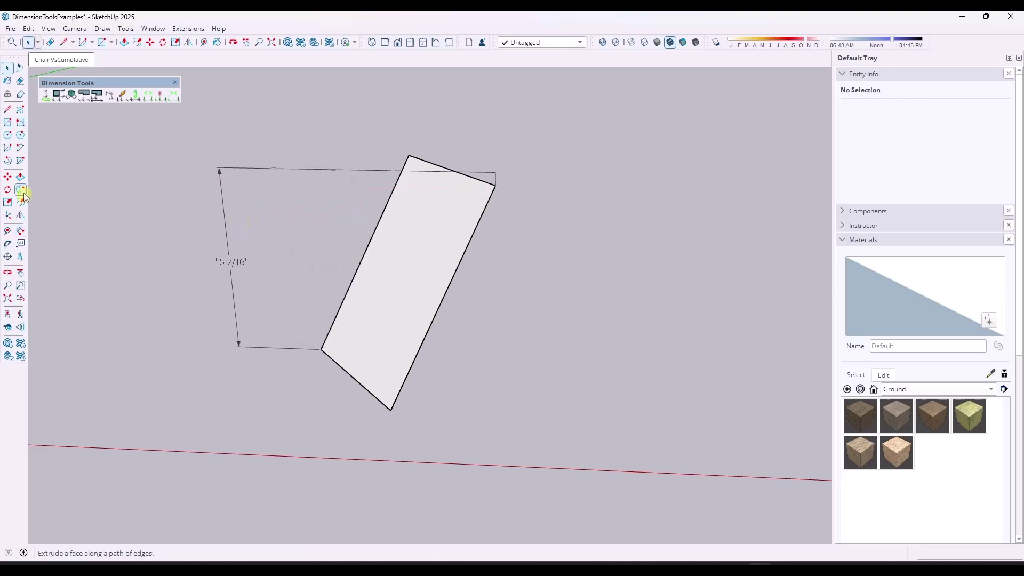
click(44, 96)
click(324, 350)
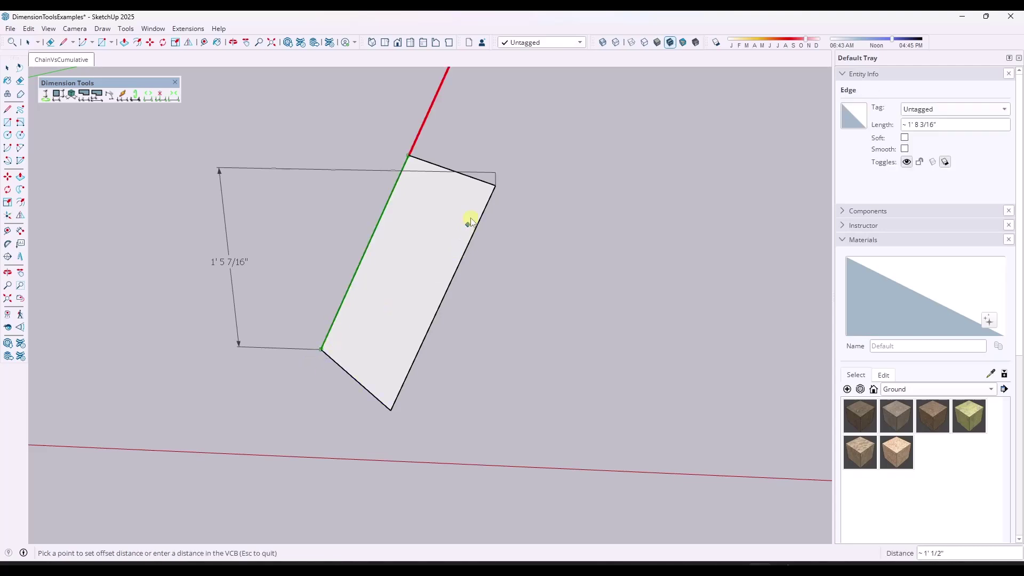
key(space)
scroll(464, 226, up, 2)
click(462, 229)
Dimension the tilted rectangle's diagonal between the same two opposite corners with the rotation dimension tool, angled away from the face.
click(45, 97)
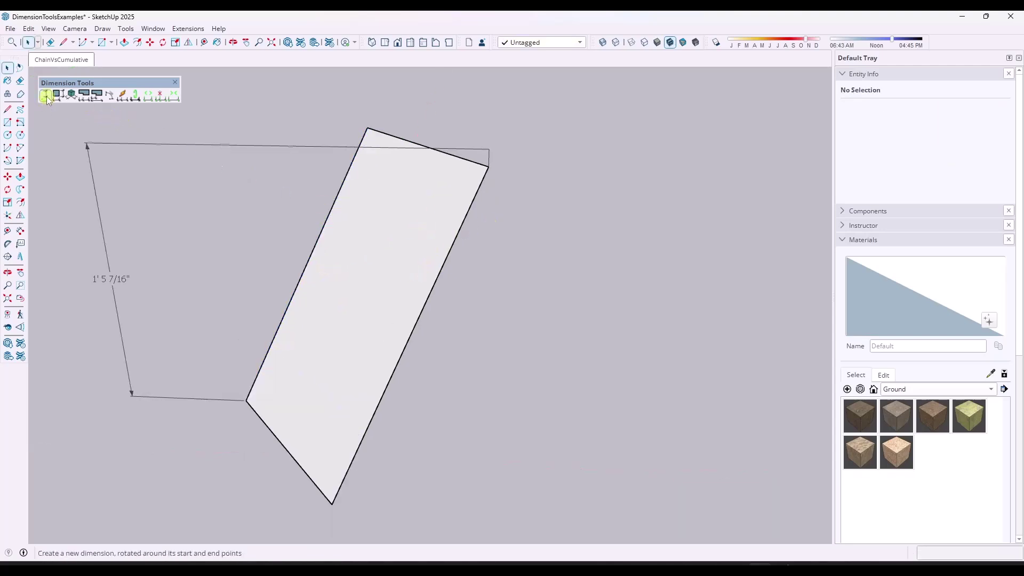
click(245, 401)
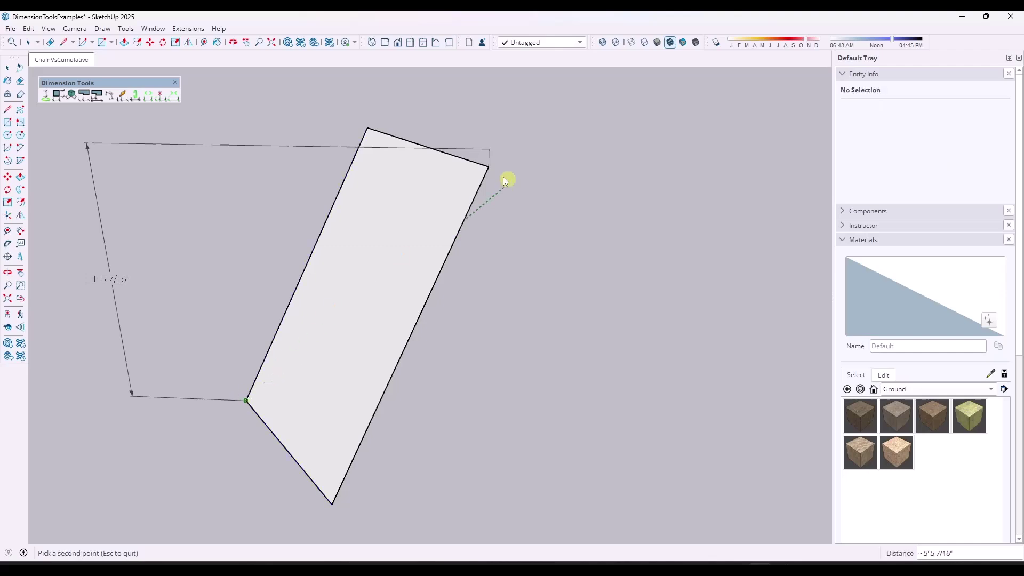
click(489, 166)
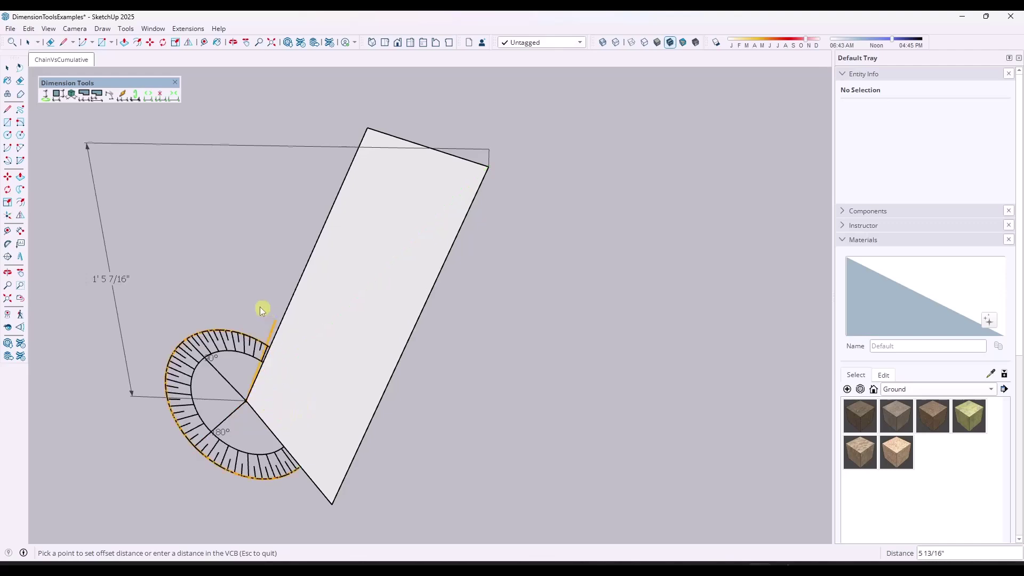
click(167, 393)
middle_drag(173, 392, 448, 192)
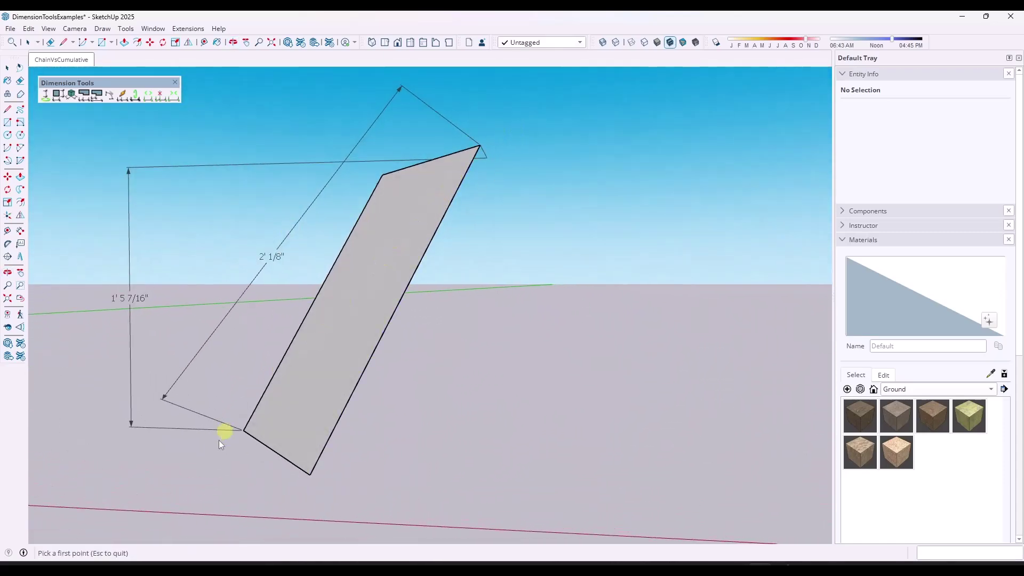
scroll(428, 275, down, 6)
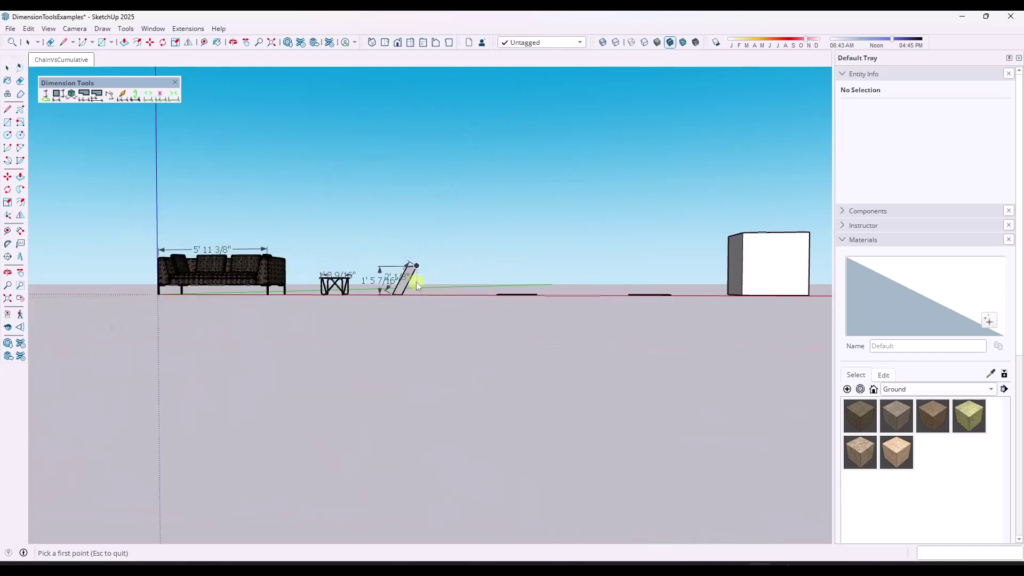
middle_drag(418, 286, 425, 400)
scroll(388, 279, up, 5)
key(space)
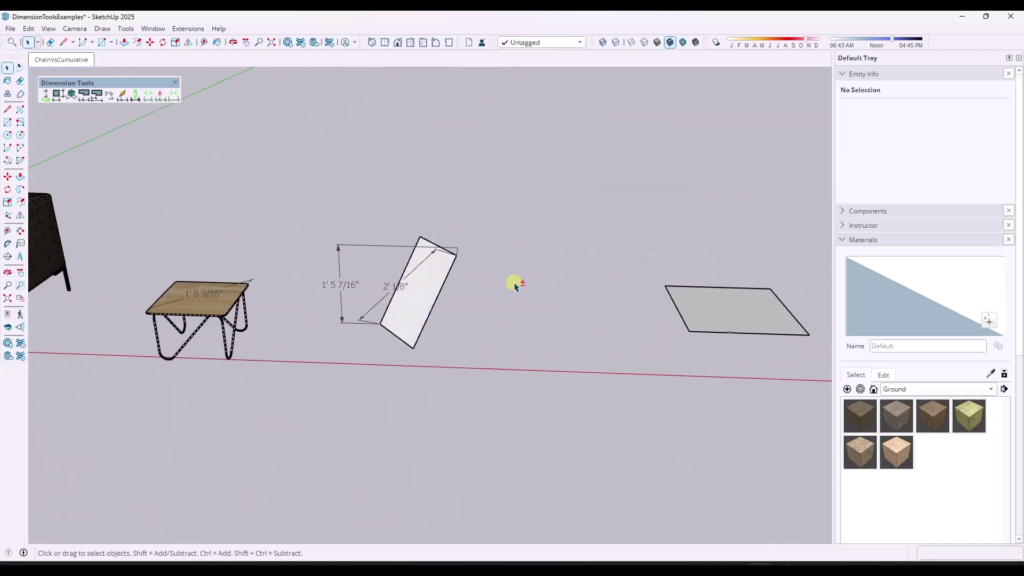
Dimension all four sides of the flat square face with the Dimension Bounds tool, offset slightly outward.
middle_drag(516, 286, 290, 265)
scroll(587, 280, up, 3)
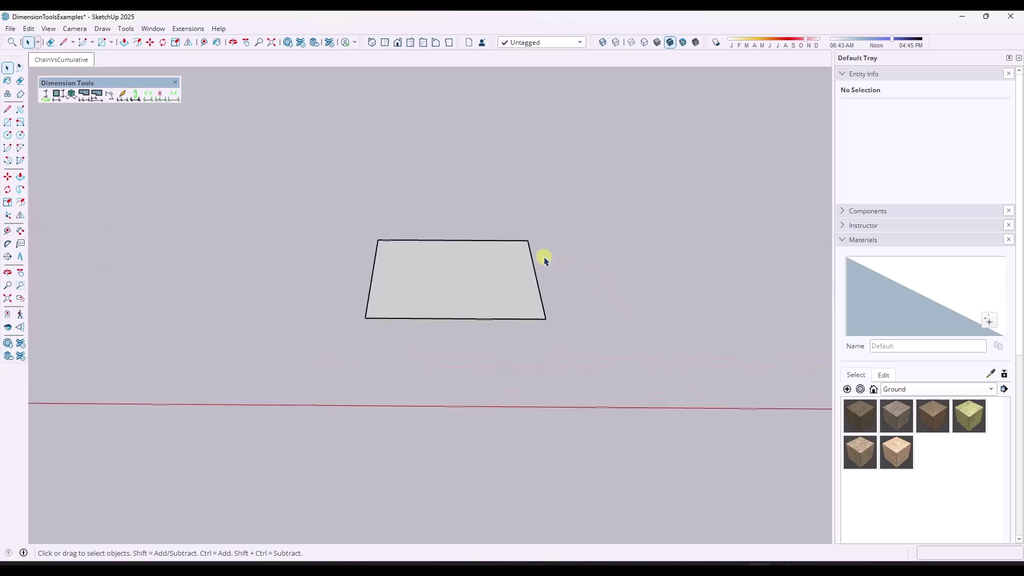
mouse_move(545, 259)
middle_down()
mouse_move(507, 257)
mouse_move(547, 278)
middle_up()
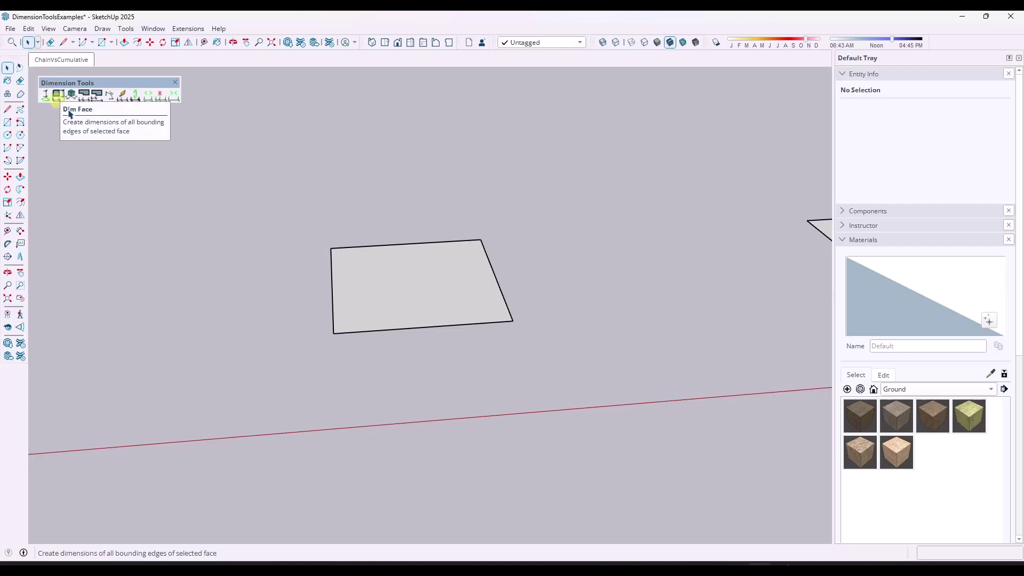
click(405, 286)
click(57, 95)
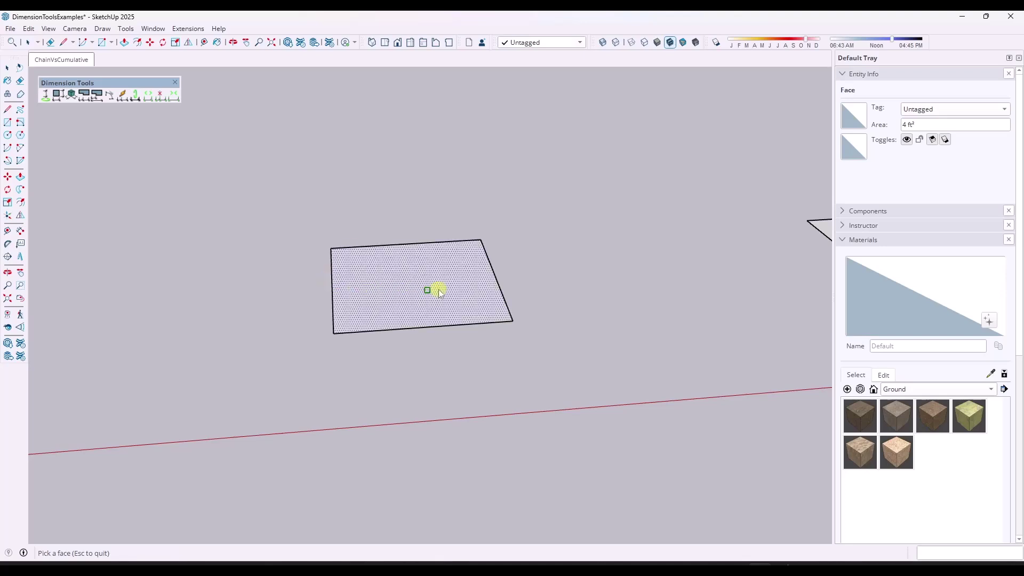
key(Escape)
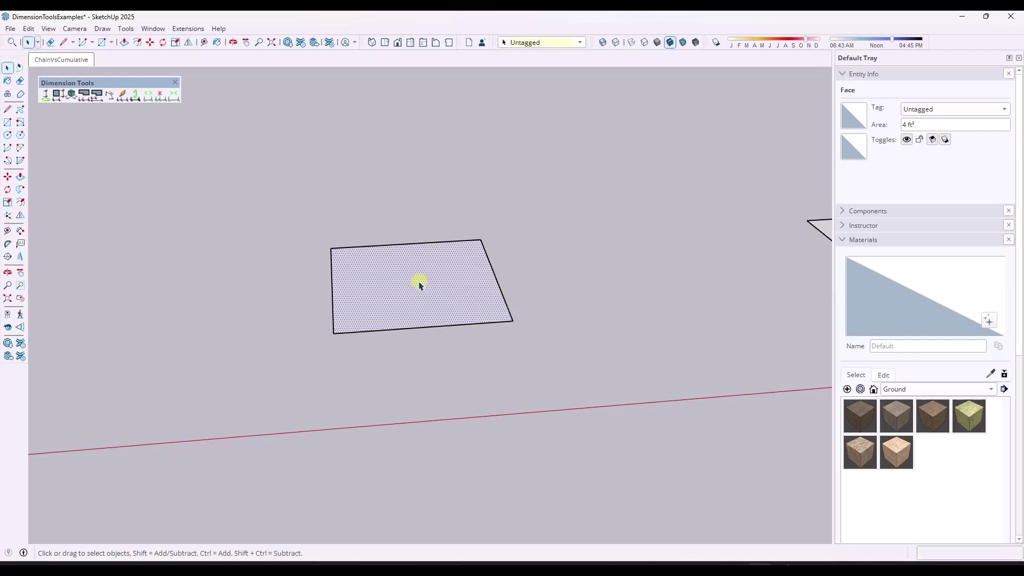
mouse_move(418, 281)
middle_down()
mouse_move(409, 276)
mouse_move(423, 288)
middle_up()
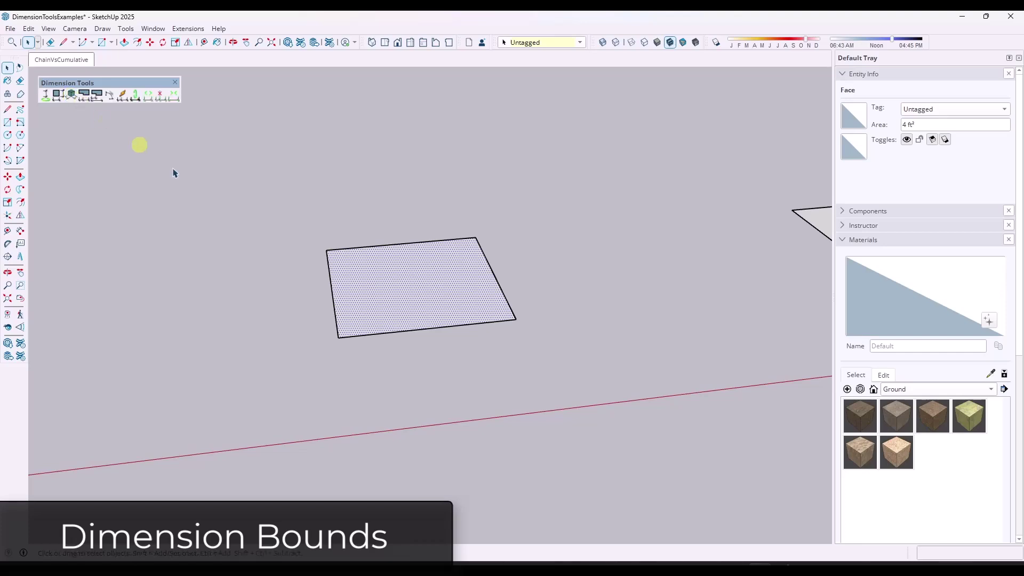
click(71, 94)
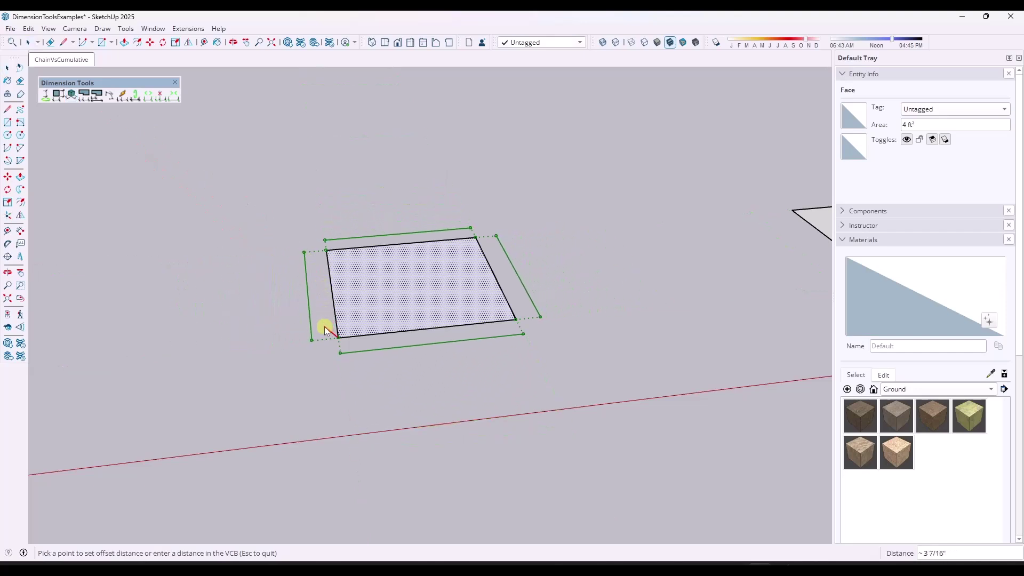
click(287, 345)
mouse_move(424, 273)
middle_down()
mouse_move(420, 359)
mouse_move(421, 286)
middle_up()
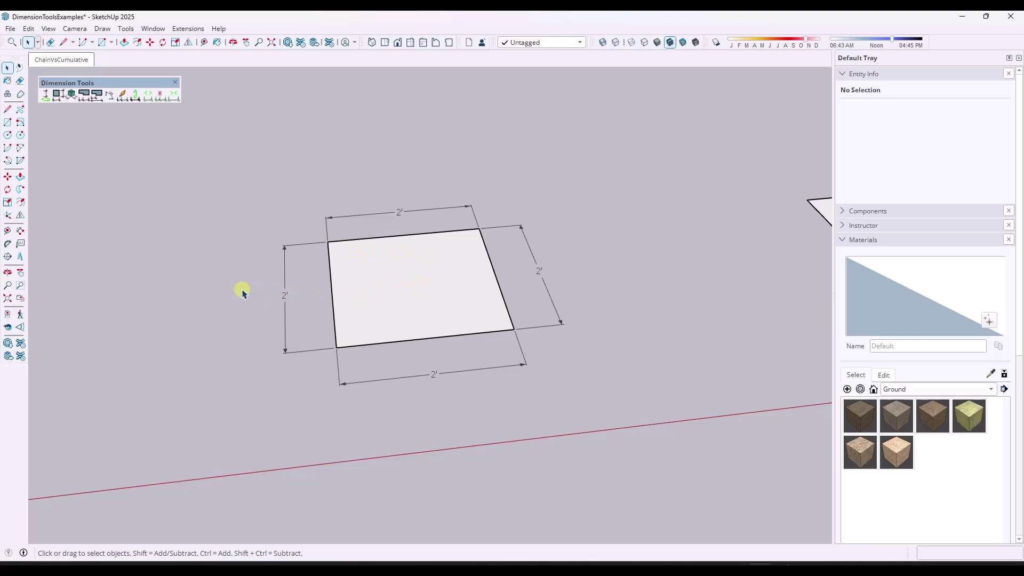
Add bounding dimensions on all four sides of the whole L-shaped face with the Dimension Bounds tool.
scroll(218, 288, down, 4)
scroll(598, 247, up, 4)
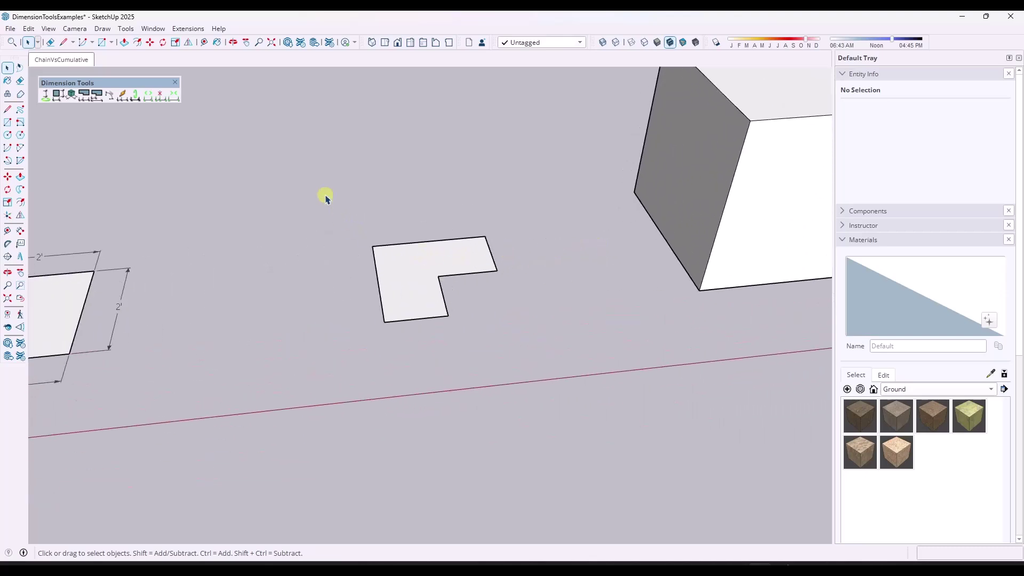
drag(325, 196, 579, 373)
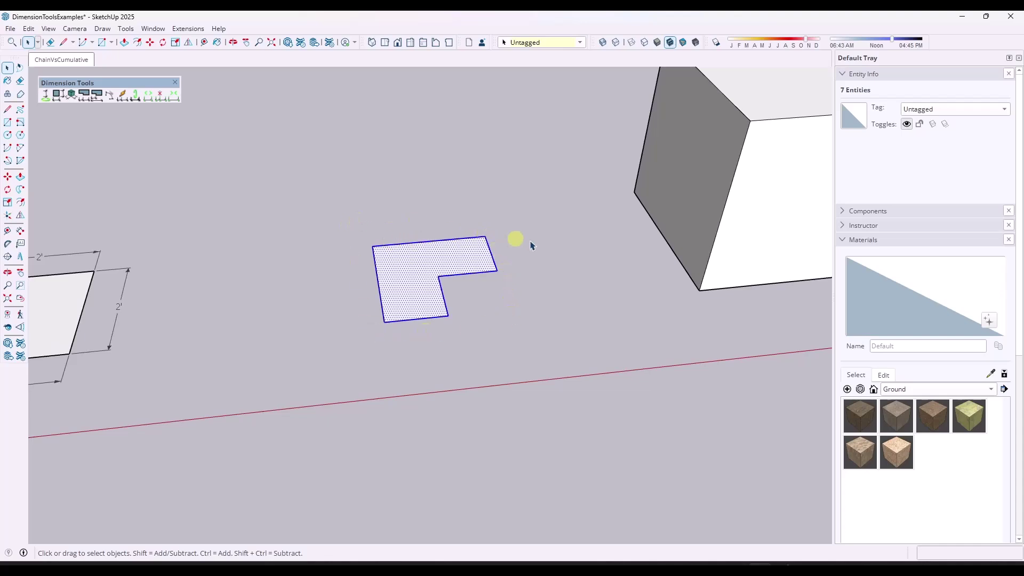
scroll(531, 245, up, 2)
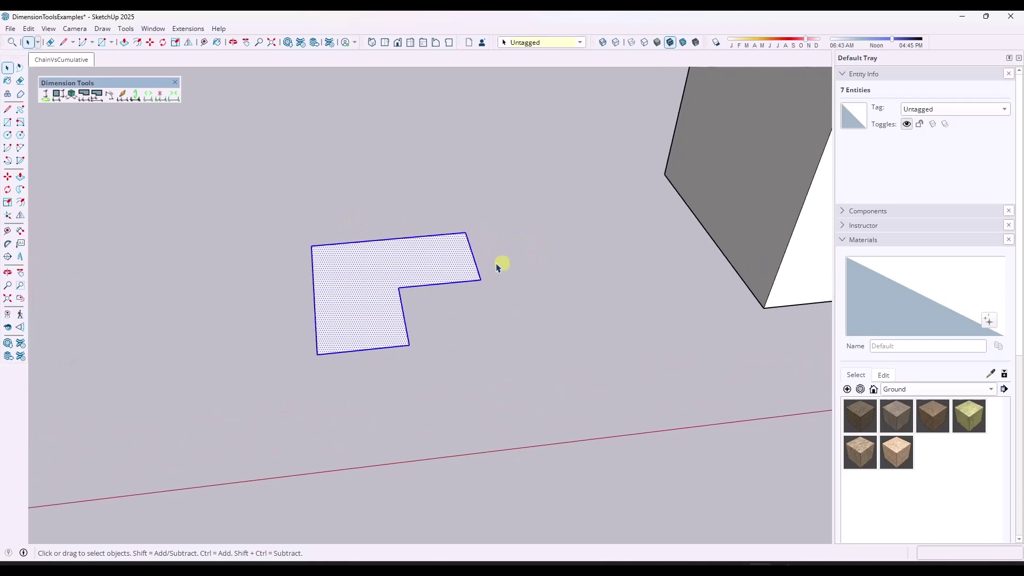
click(72, 96)
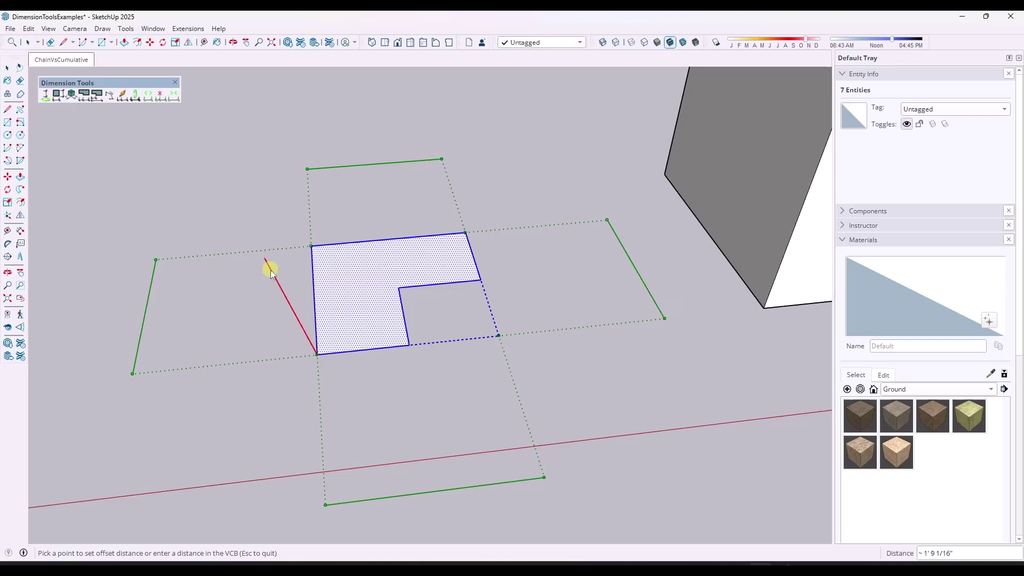
click(258, 313)
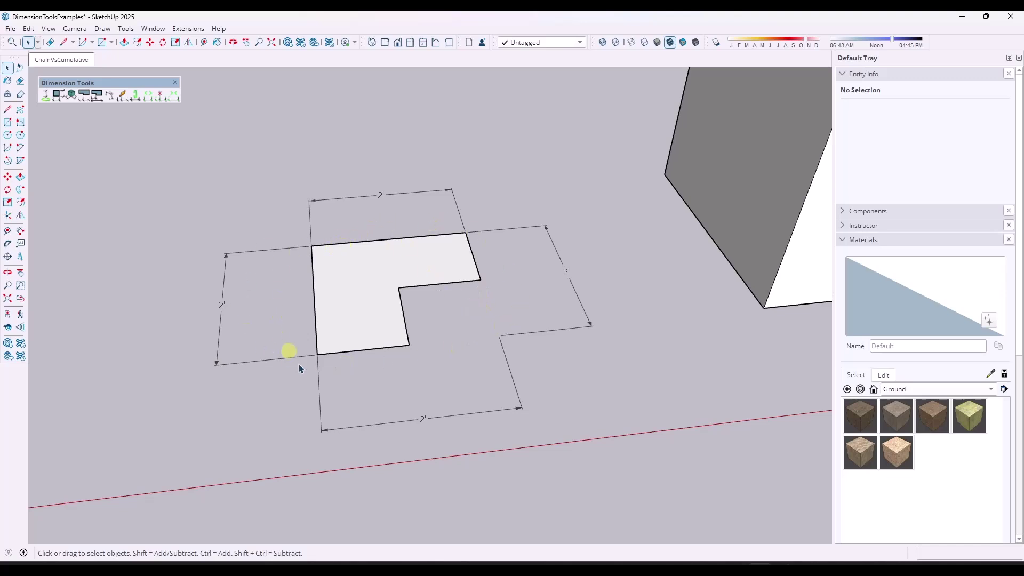
Select the whole cube and add 3D bounding dimensions around it, offset slightly outward from its faces.
scroll(231, 305, down, 5)
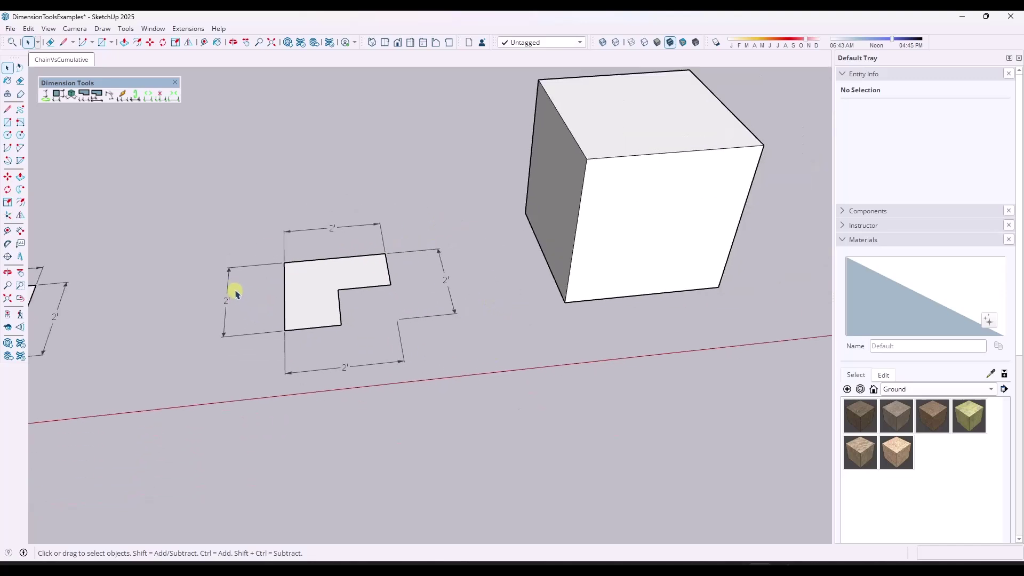
drag(362, 128, 563, 341)
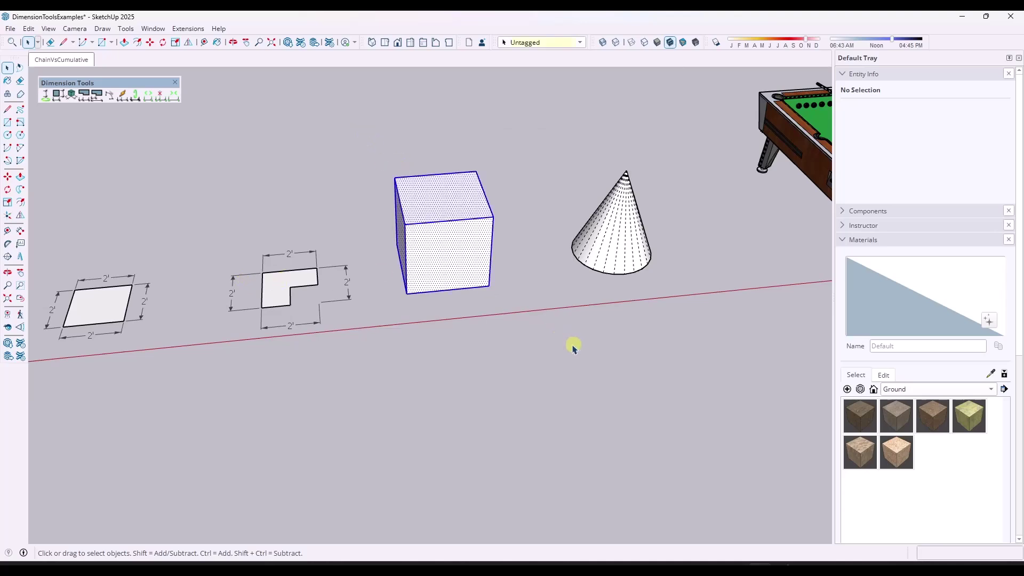
mouse_move(558, 235)
middle_down()
mouse_move(553, 211)
mouse_move(571, 231)
middle_up()
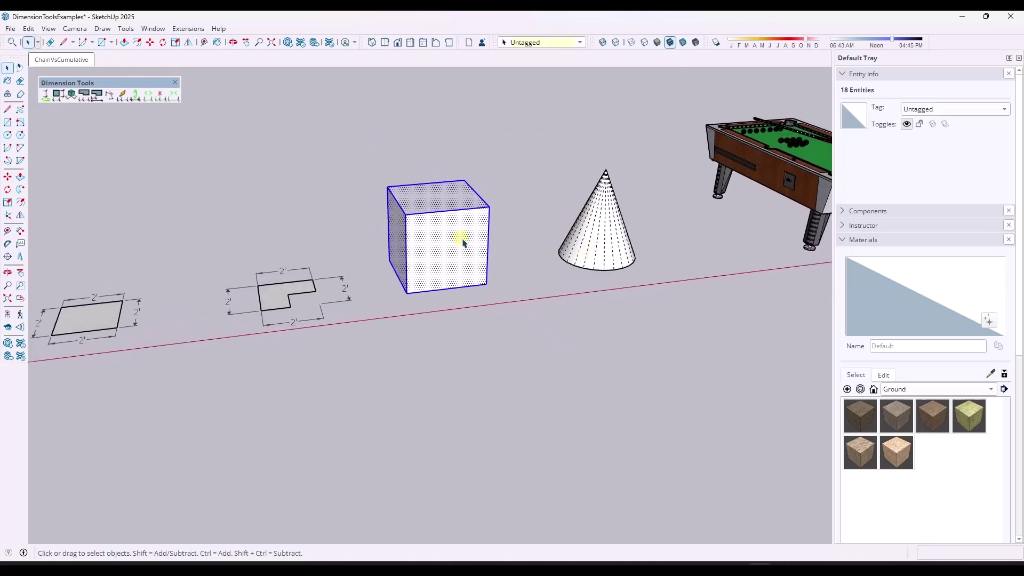
scroll(463, 243, up, 3)
click(71, 95)
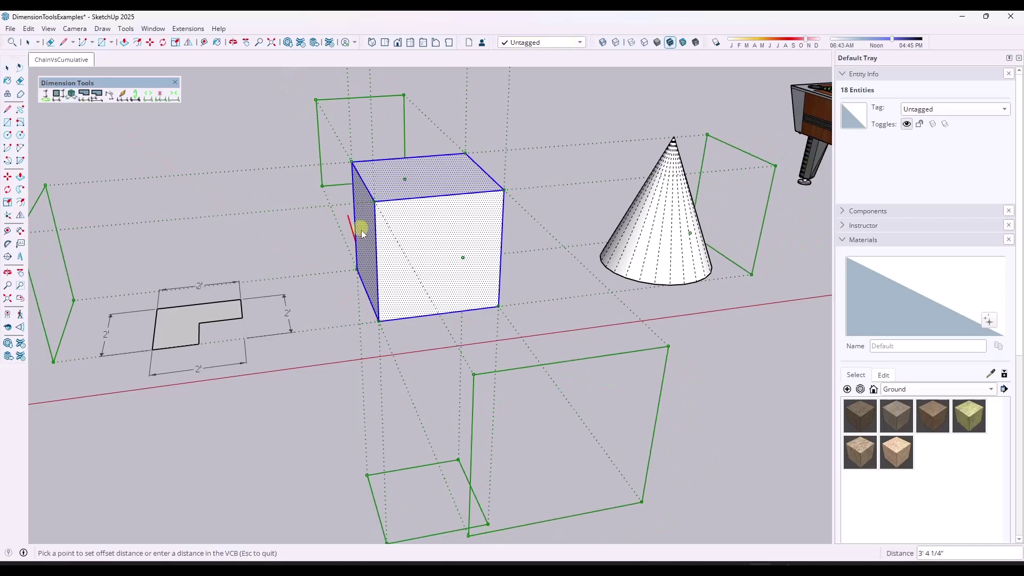
click(376, 269)
key(space)
middle_drag(414, 286, 342, 224)
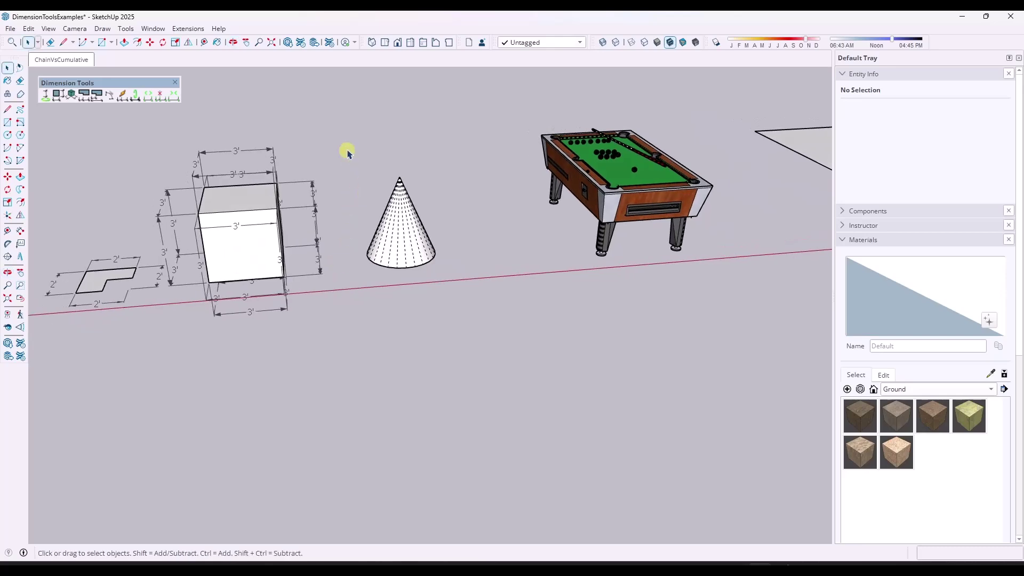
Select the cone group and turn off the display of Hidden Geometry.
drag(346, 149, 522, 355)
scroll(408, 216, up, 5)
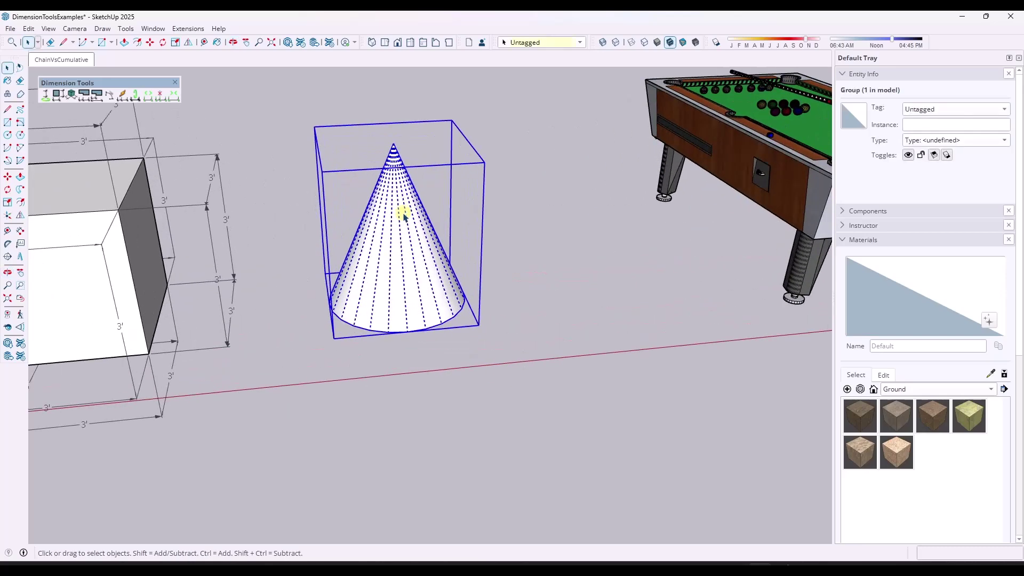
click(48, 28)
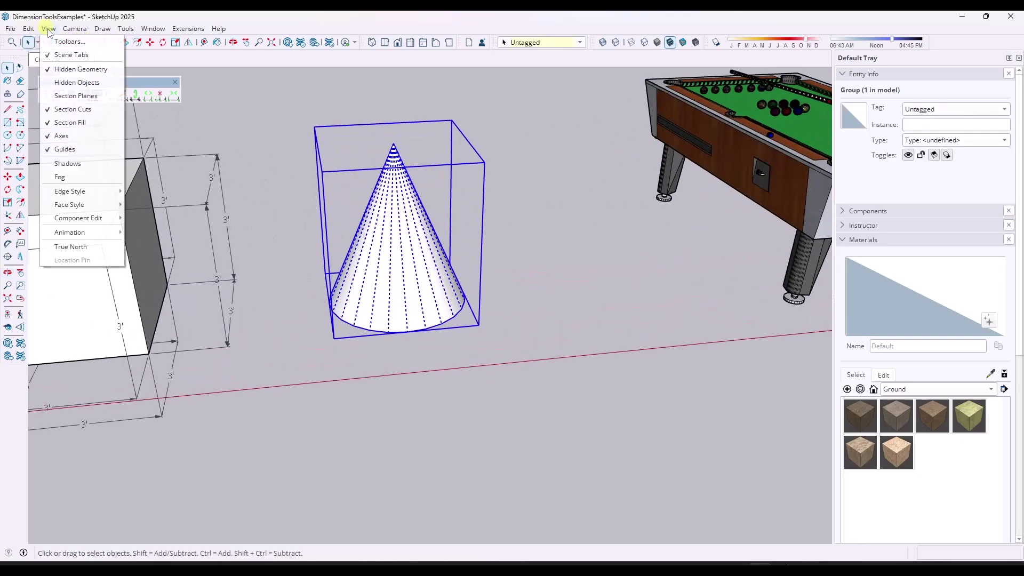
click(75, 71)
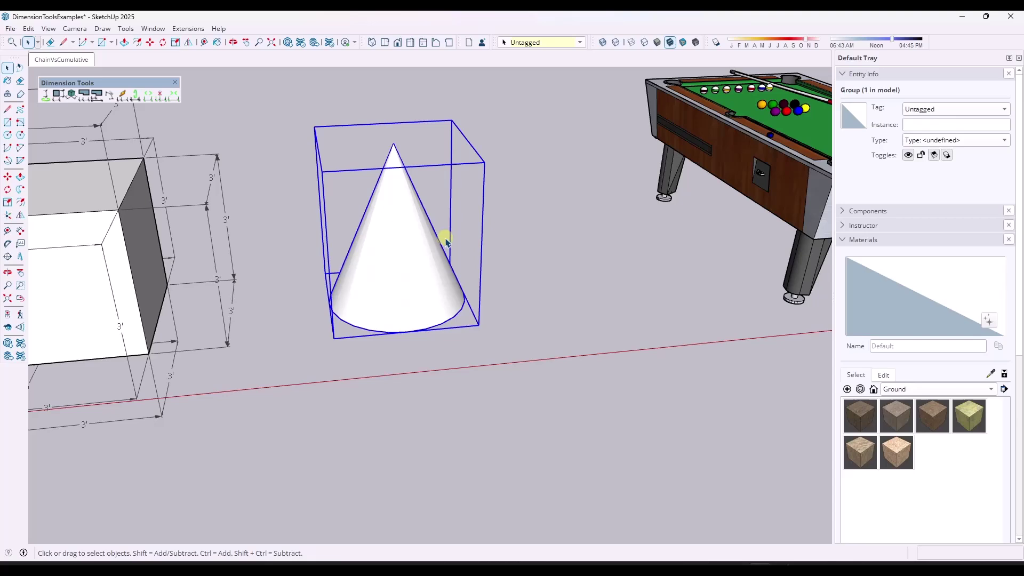
Add 3D bounding dimensions around the cone group with a small offset and delete the dimensions below its base.
click(72, 95)
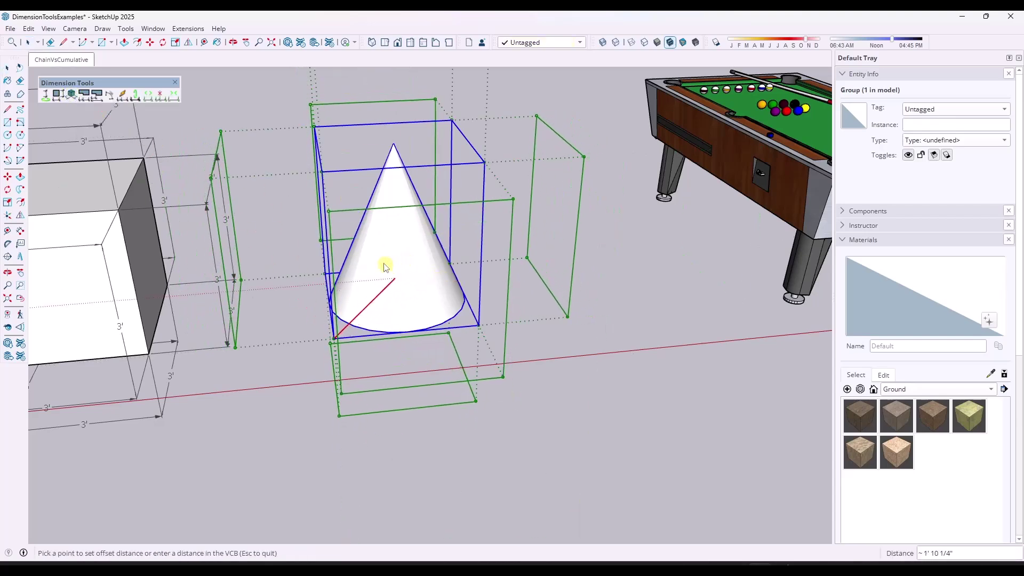
click(331, 333)
mouse_move(361, 320)
middle_down()
mouse_move(406, 242)
mouse_move(383, 186)
mouse_move(448, 231)
mouse_move(549, 267)
mouse_move(503, 247)
mouse_move(393, 262)
mouse_move(366, 240)
mouse_move(382, 251)
mouse_move(348, 326)
middle_up()
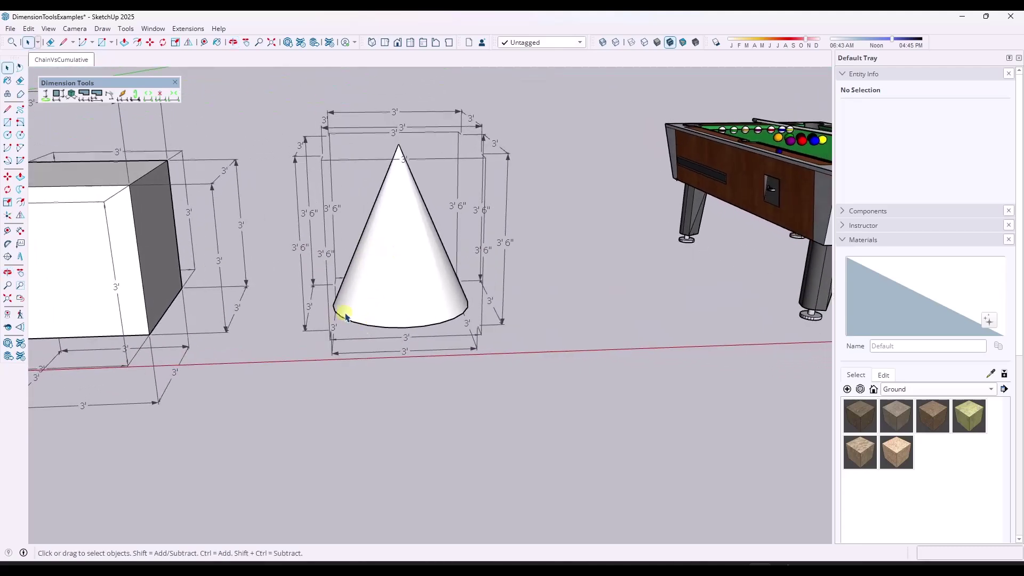
middle_drag(468, 233, 453, 197)
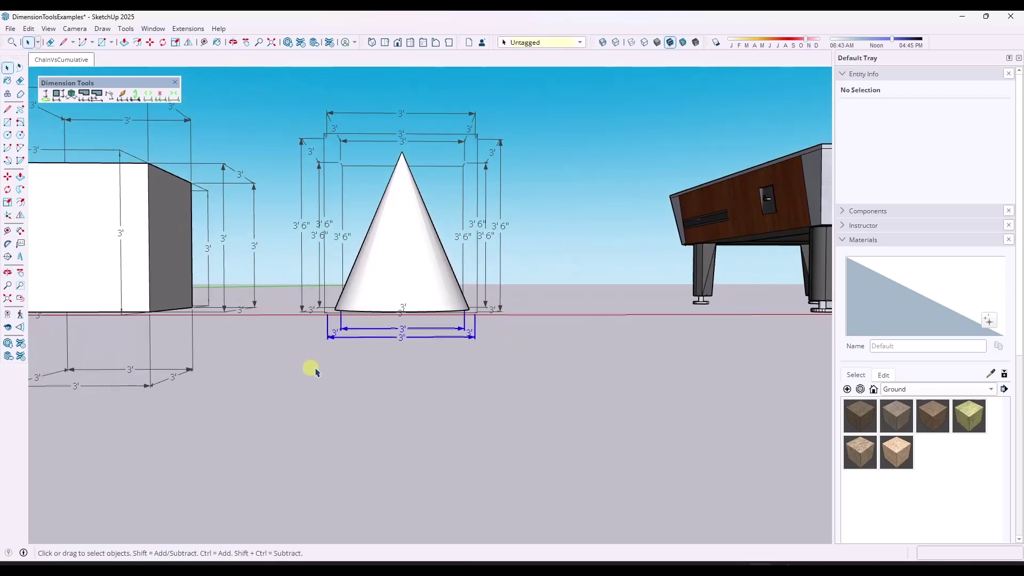
middle_drag(473, 222, 257, 298)
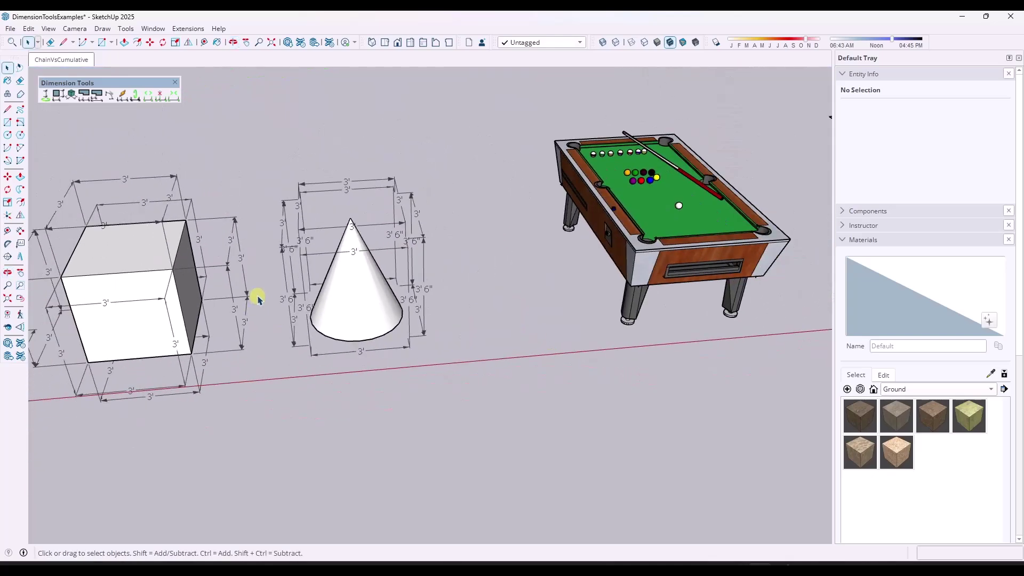
Select the pool table component and add 3D bounding dimensions around it, offset outward from its bounding box.
scroll(257, 298, down, 3)
scroll(569, 247, up, 3)
middle_drag(569, 247, 465, 465)
scroll(458, 281, up, 2)
scroll(458, 281, up, 1)
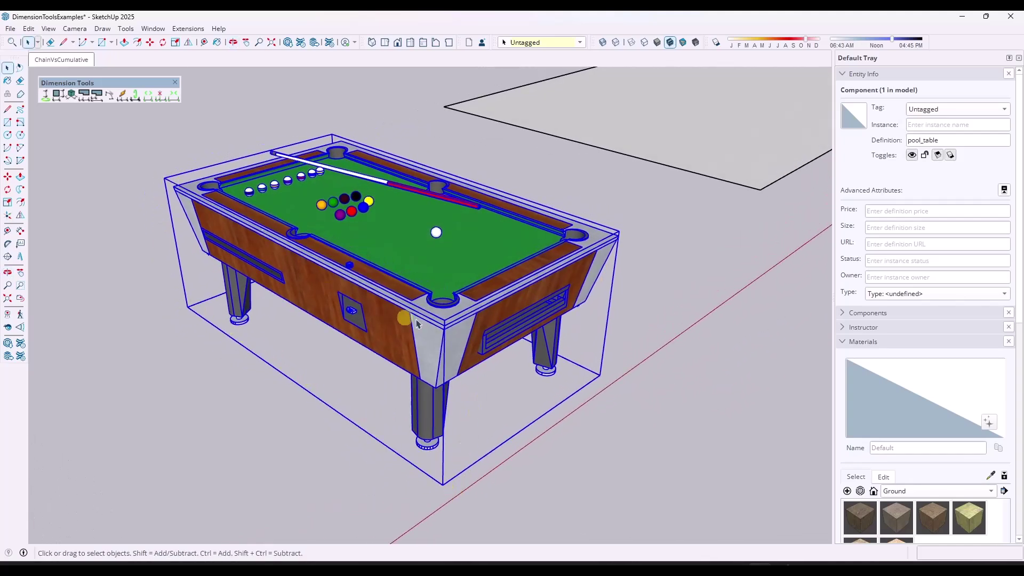
click(71, 95)
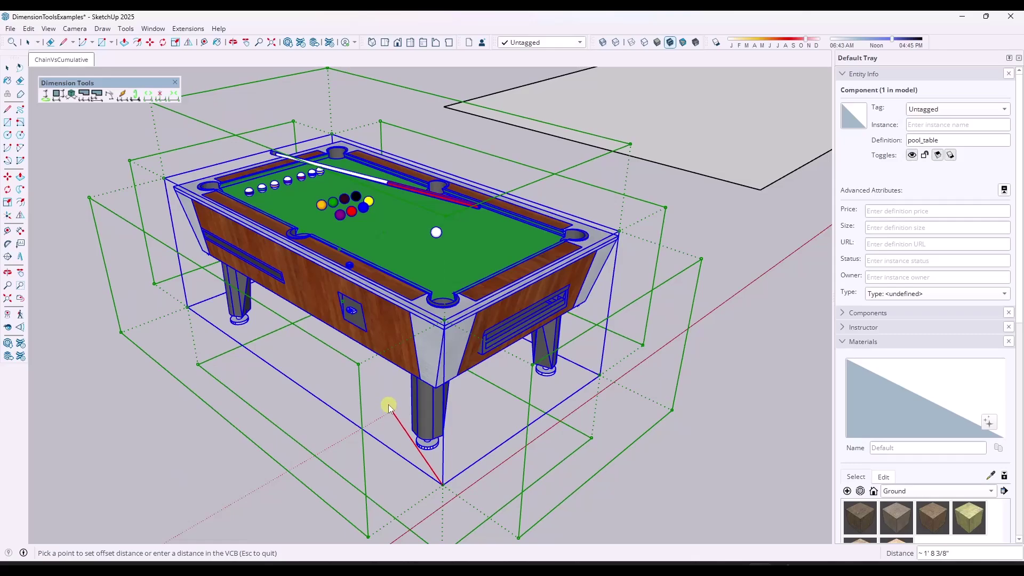
click(388, 407)
middle_drag(405, 410, 317, 268)
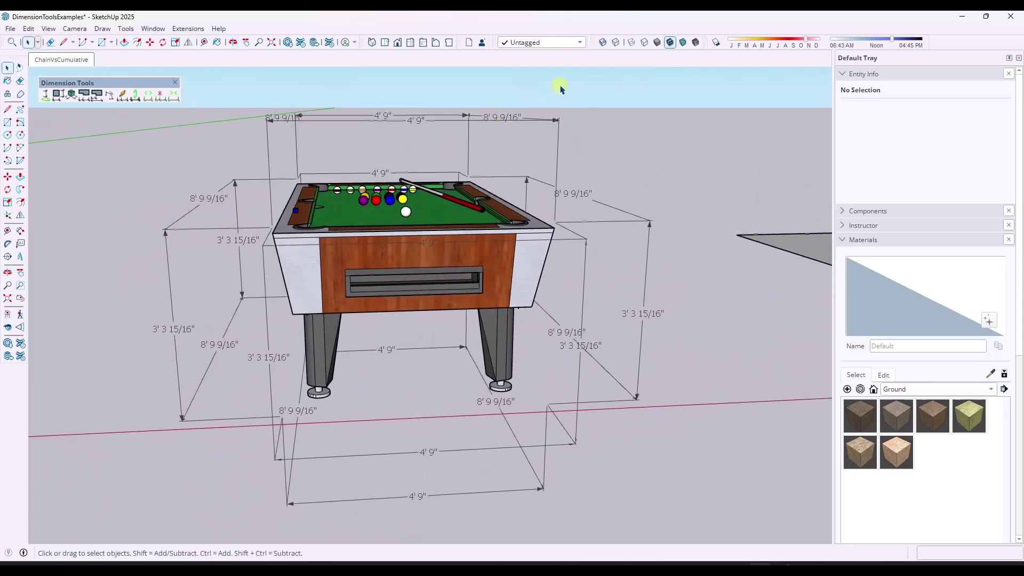
Delete the bounding dimensions above the pool table.
drag(246, 138, 245, 138)
click(629, 215)
middle_drag(630, 215, 623, 155)
middle_drag(508, 331, 427, 299)
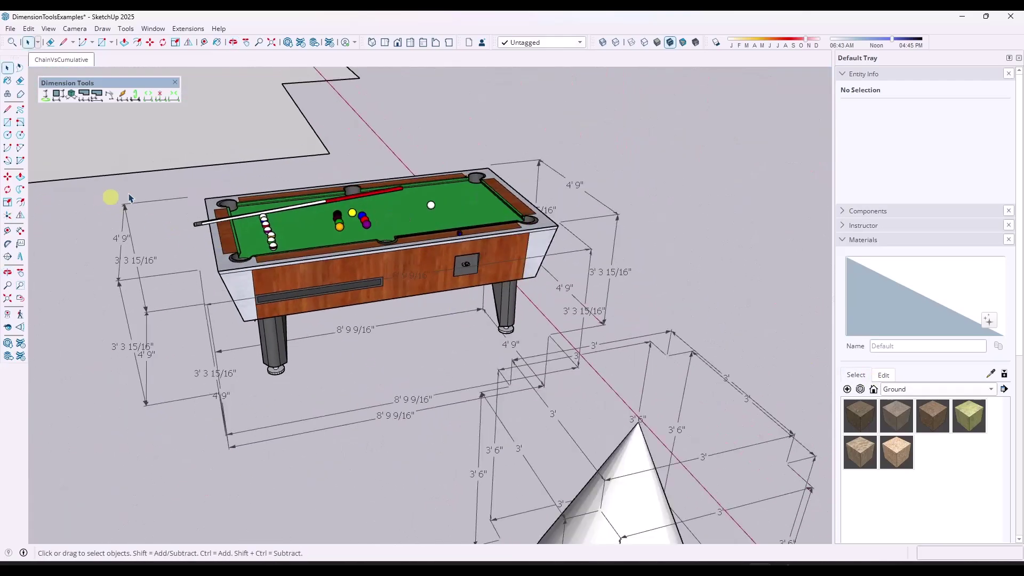
Delete redundant bounding dimensions at the end of the pool table and erase extra ones near its base.
drag(69, 467, 68, 467)
click(107, 420)
middle_drag(586, 288, 207, 247)
scroll(207, 247, down, 3)
mouse_move(619, 315)
middle_down()
mouse_move(526, 322)
mouse_move(491, 293)
mouse_move(523, 297)
mouse_move(525, 309)
middle_up()
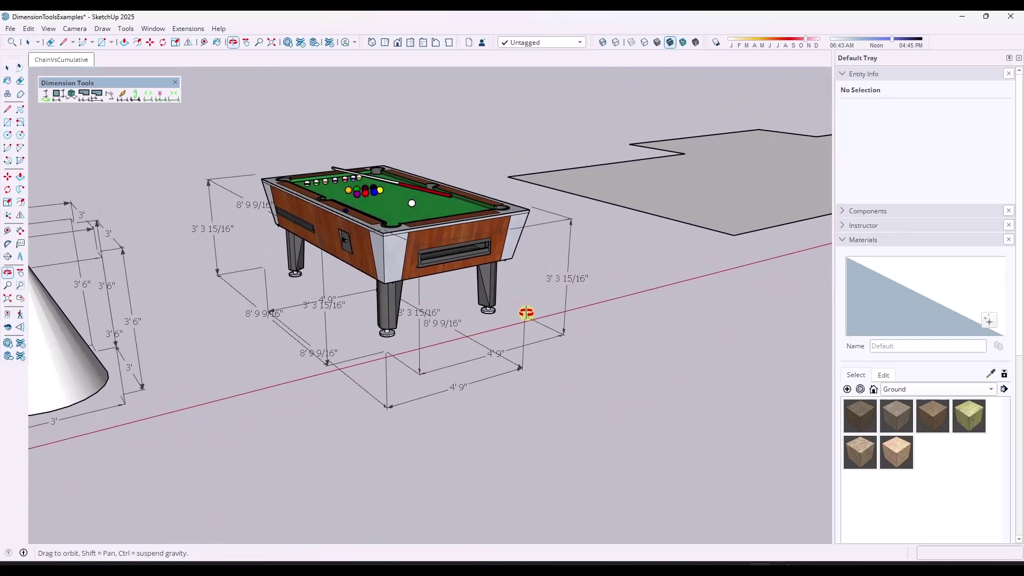
key(e)
mouse_move(465, 375)
middle_down()
mouse_move(425, 359)
mouse_move(418, 423)
mouse_move(397, 400)
middle_up()
drag(398, 400, 384, 392)
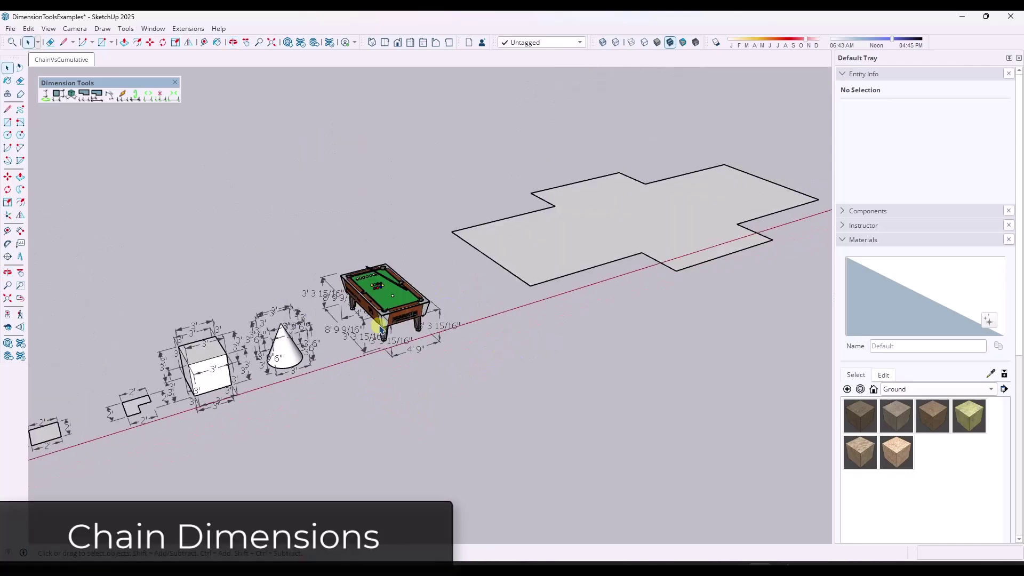
Add a standard linear dimension along the floor-plan face's first long front edge, offset well outside the outline.
mouse_move(704, 267)
middle_down()
mouse_move(457, 201)
mouse_move(386, 222)
mouse_move(416, 247)
mouse_move(401, 250)
middle_up()
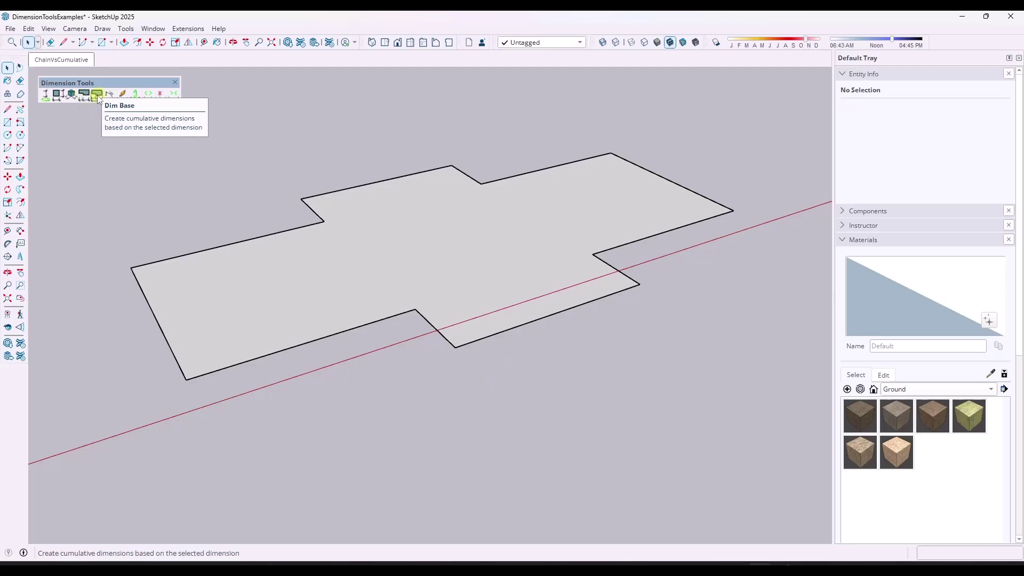
middle_drag(520, 323, 476, 305)
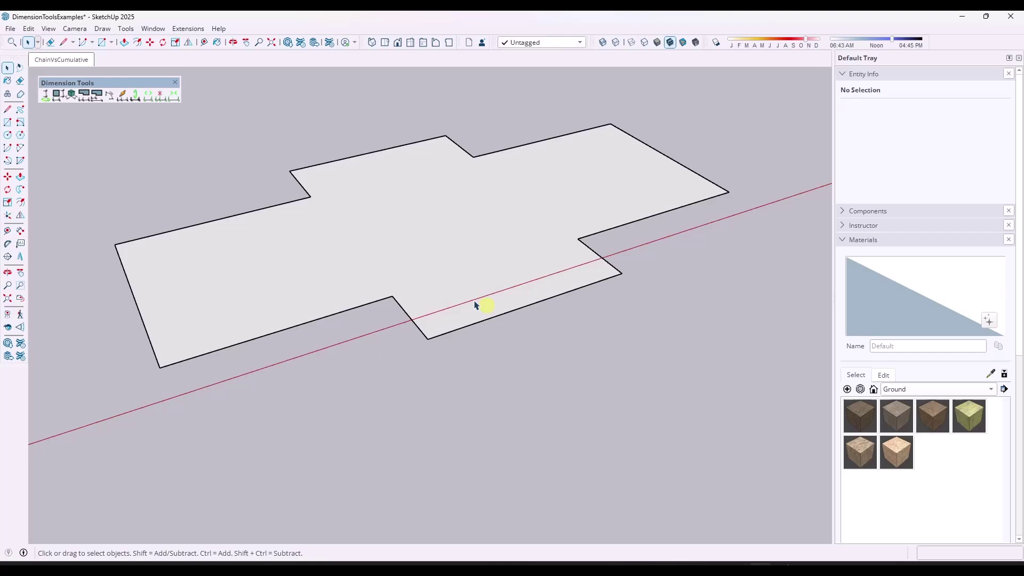
click(20, 231)
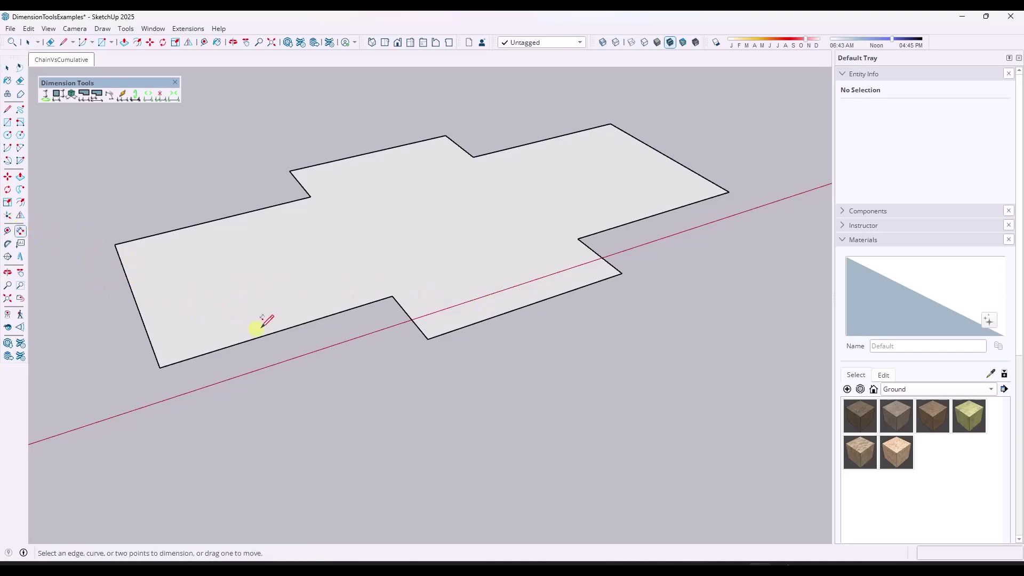
click(160, 368)
click(392, 296)
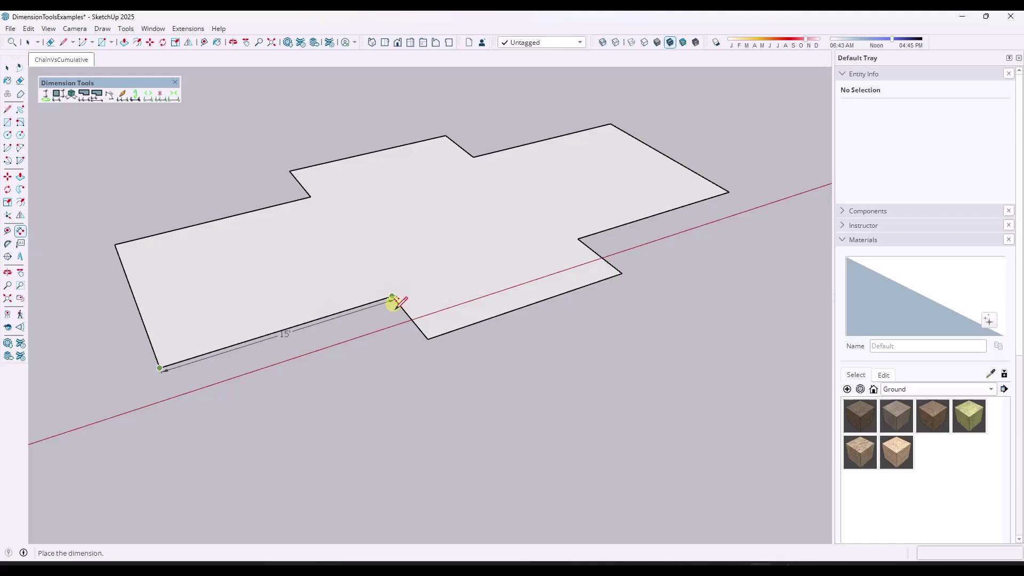
click(452, 394)
key(space)
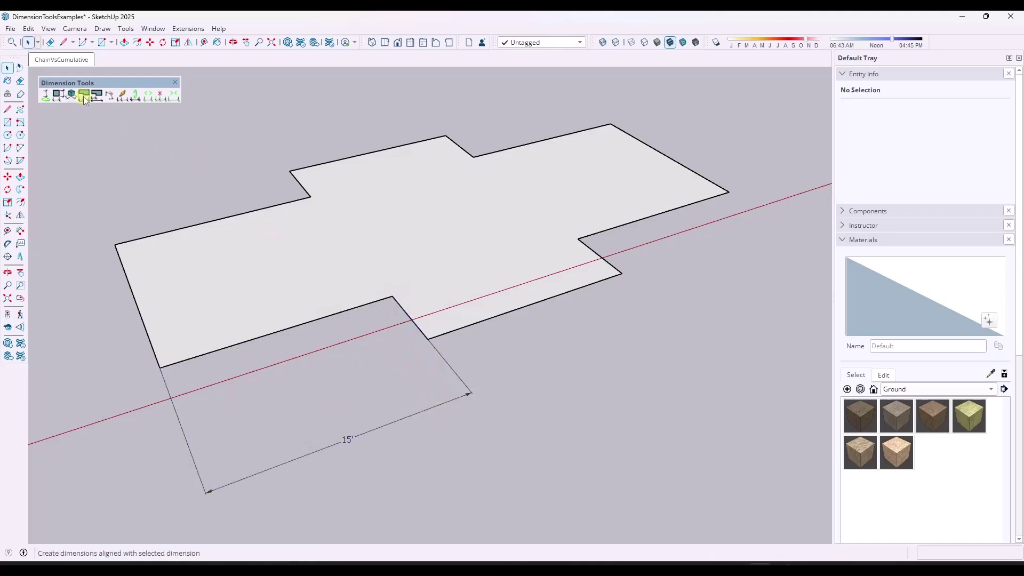
Continue the front edge dimension as an aligned chain through the second notch's inner corner to the far front corner.
click(83, 96)
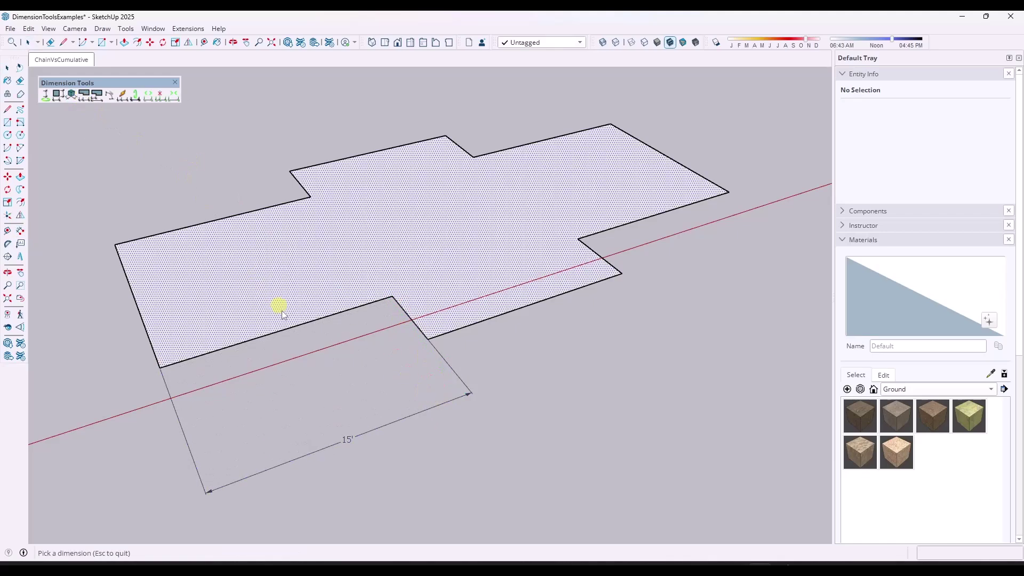
click(346, 438)
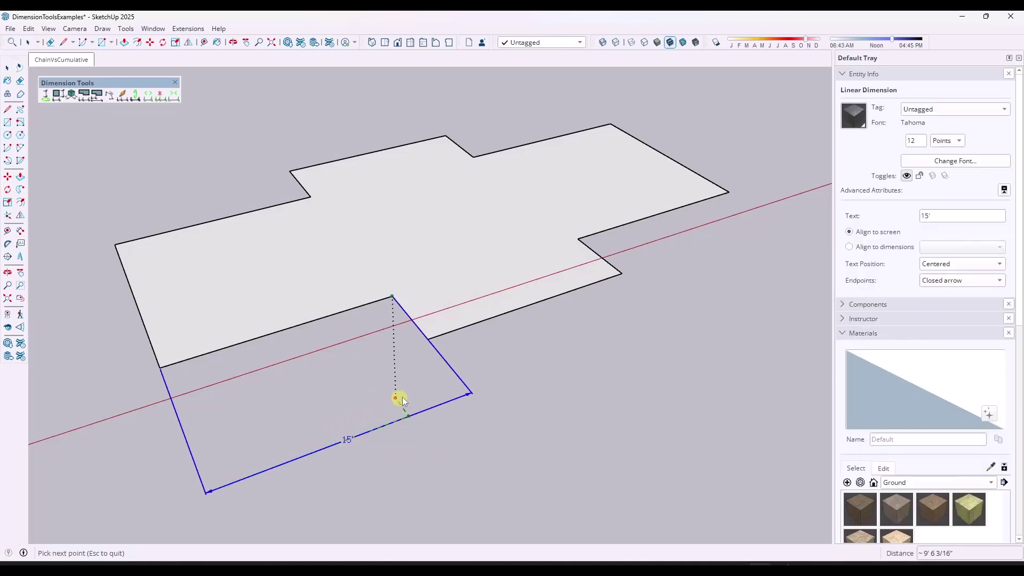
click(577, 240)
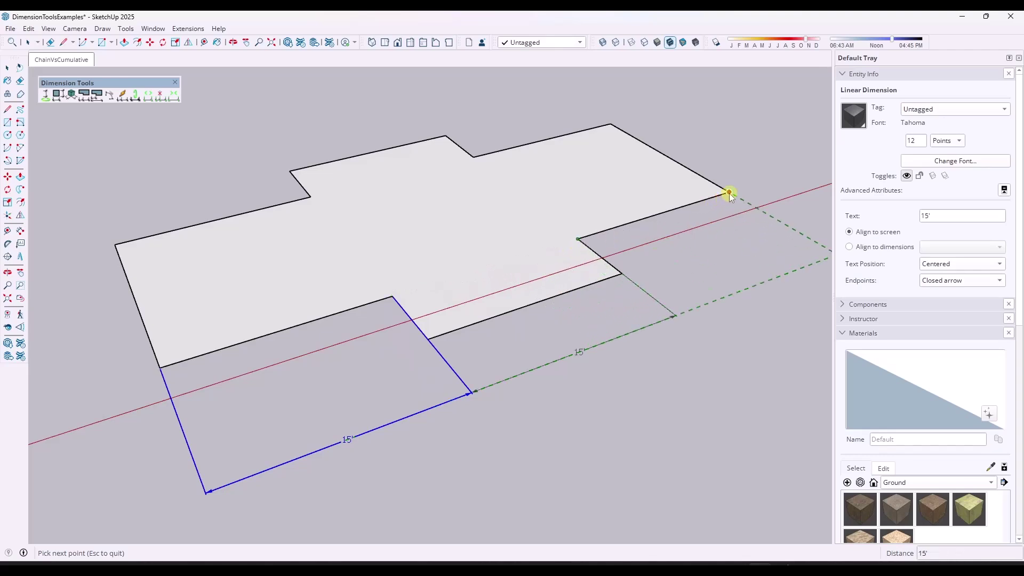
click(728, 193)
key(space)
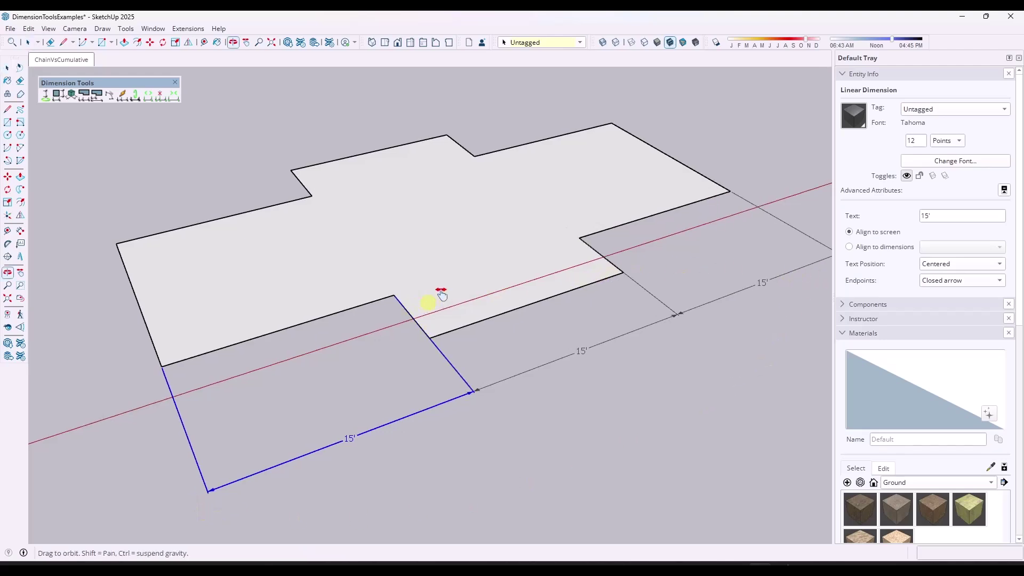
Add a standard linear dimension to the short step edge at the front notch, placed inside the notch.
shift+middle_drag(427, 297, 455, 286)
click(20, 231)
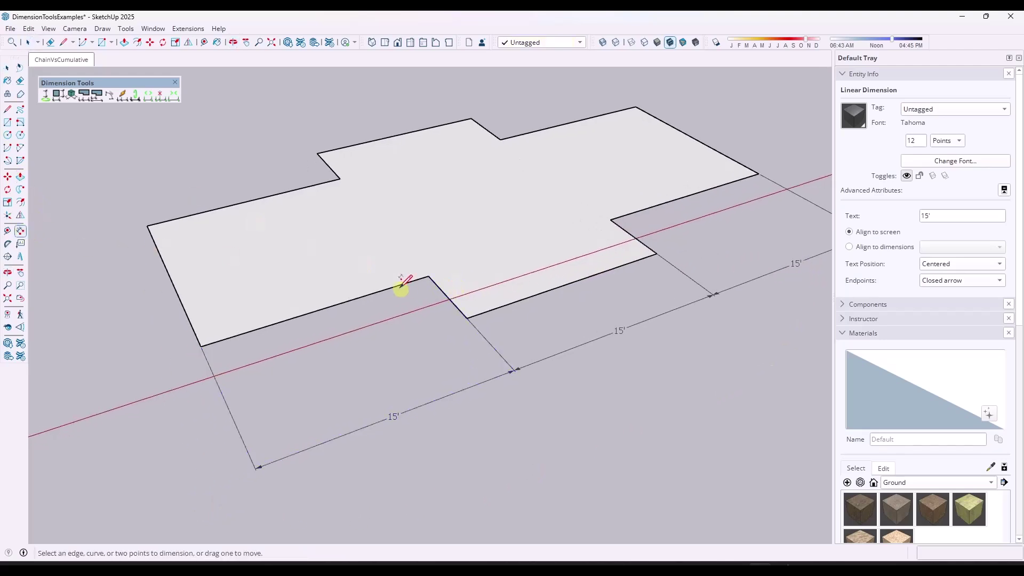
click(429, 276)
click(467, 318)
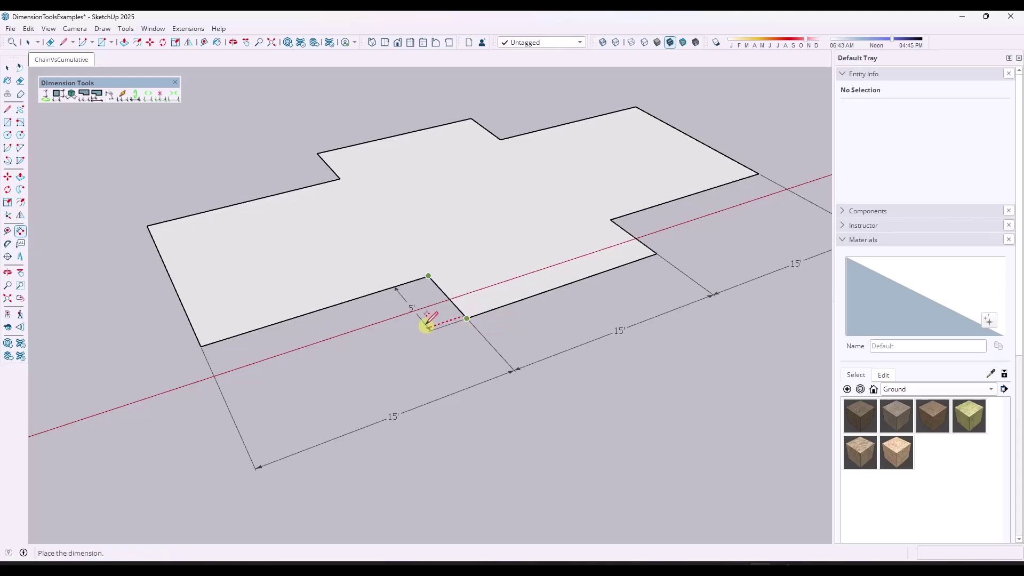
click(420, 329)
key(space)
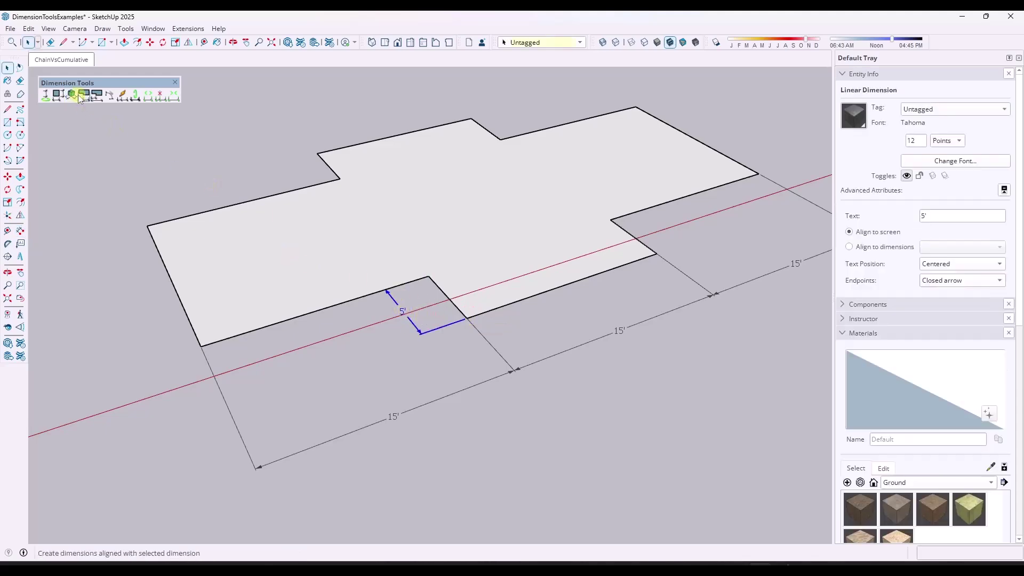
Extend the short notch dimension as an aligned chain across the face to the rear notch's inner and outer corners.
click(84, 96)
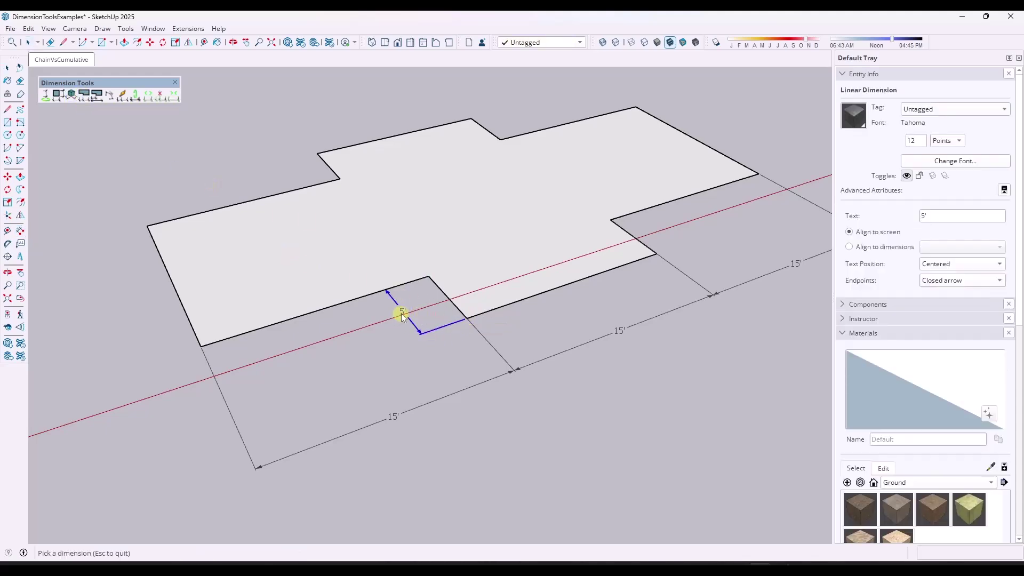
click(403, 316)
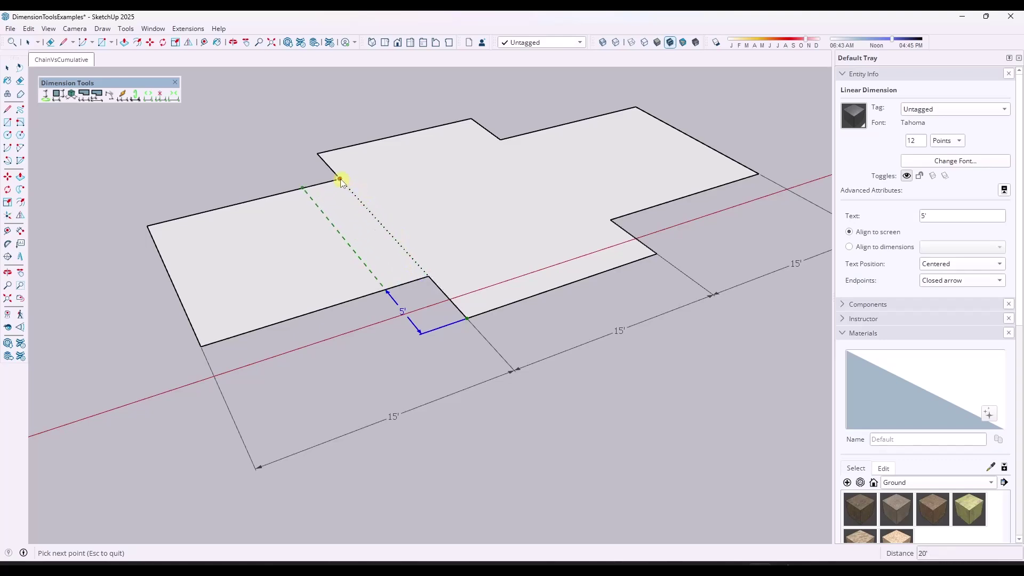
click(319, 153)
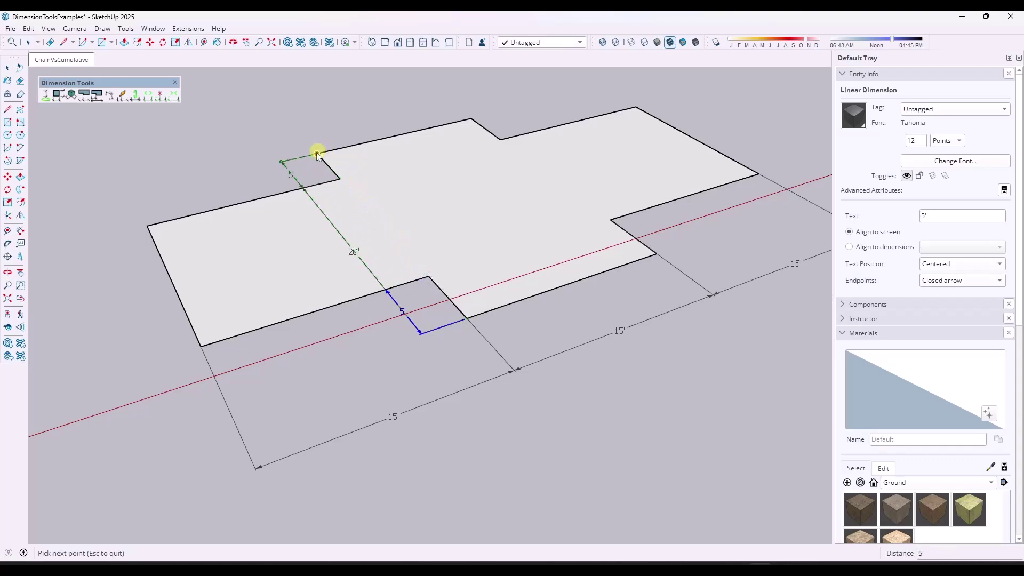
key(Escape)
middle_drag(306, 262, 284, 244)
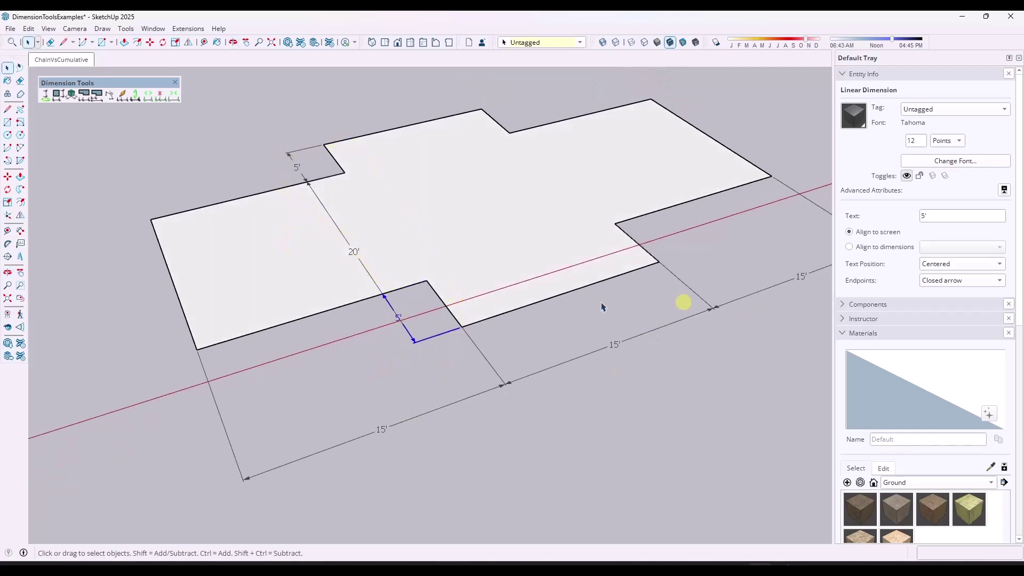
scroll(646, 356, down, 3)
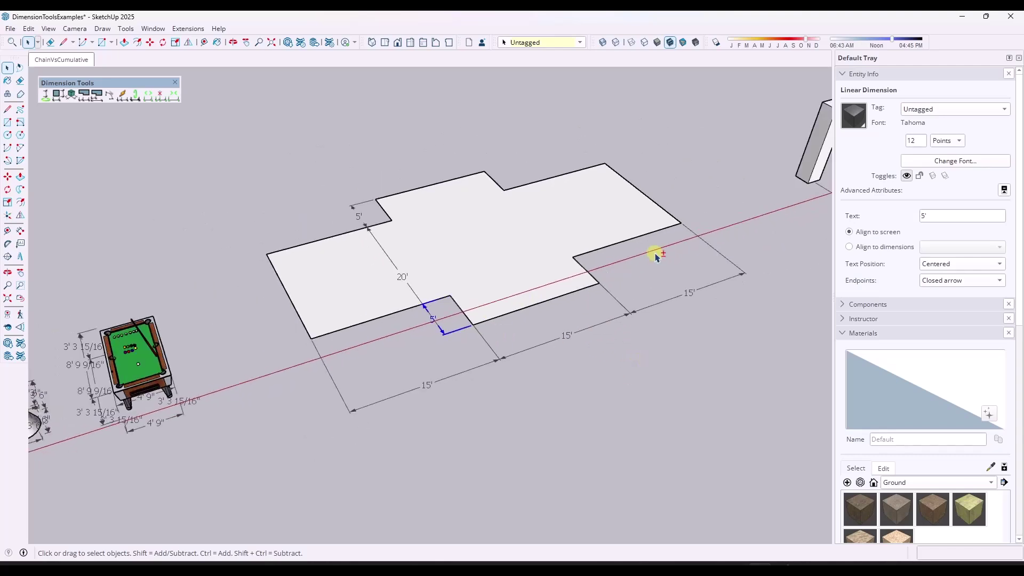
Extend the first column-spacing dimension as an aligned chain to the base midpoints of the third, fourth and fifth columns.
shift+middle_drag(656, 254, 412, 253)
scroll(411, 253, up, 2)
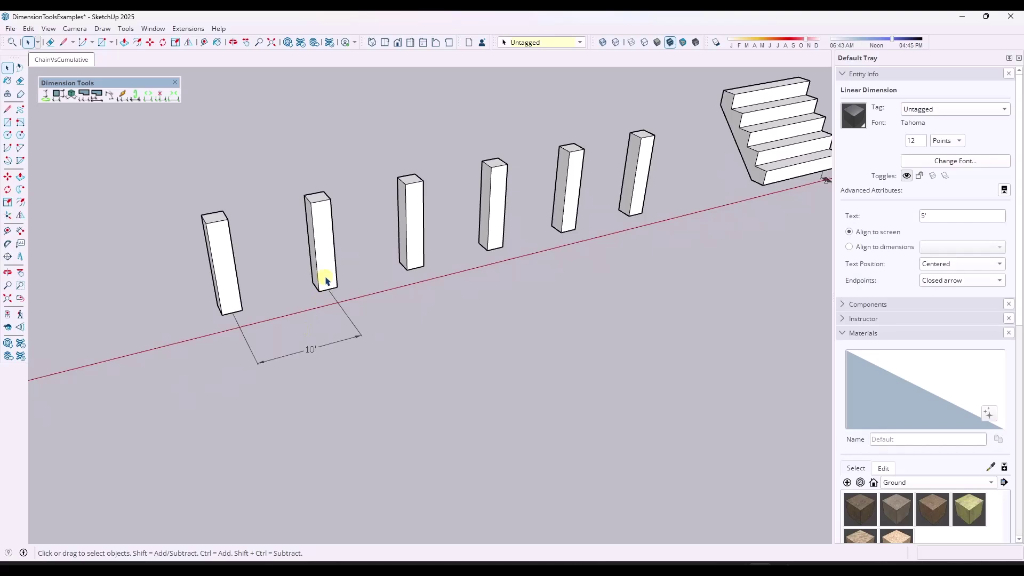
click(312, 350)
click(84, 94)
click(415, 266)
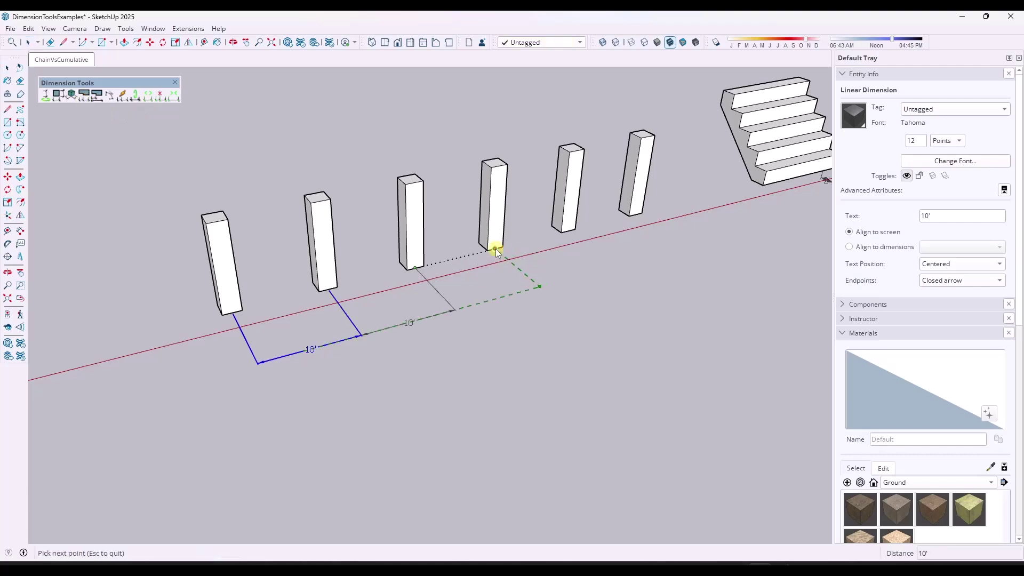
click(495, 249)
click(568, 231)
key(Escape)
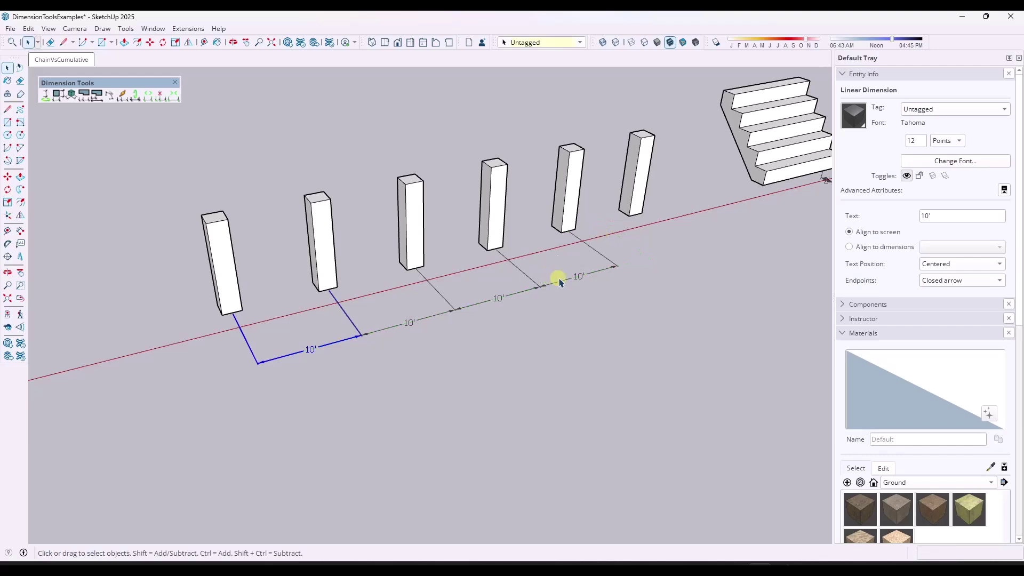
Extend the first column-spacing dimension as an aligned chain through both front base corners of the columns, up to the sixth column.
click(110, 95)
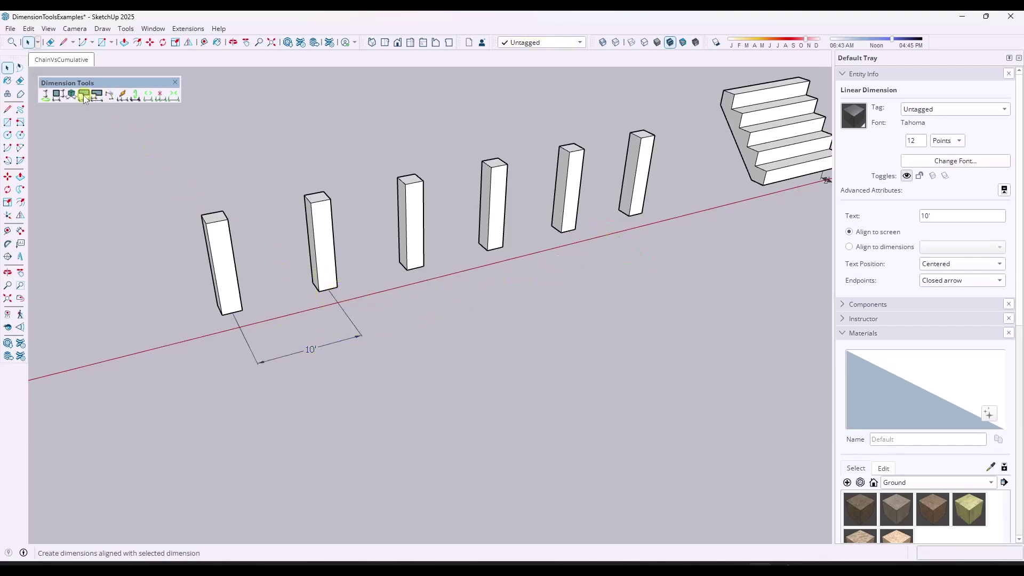
click(312, 353)
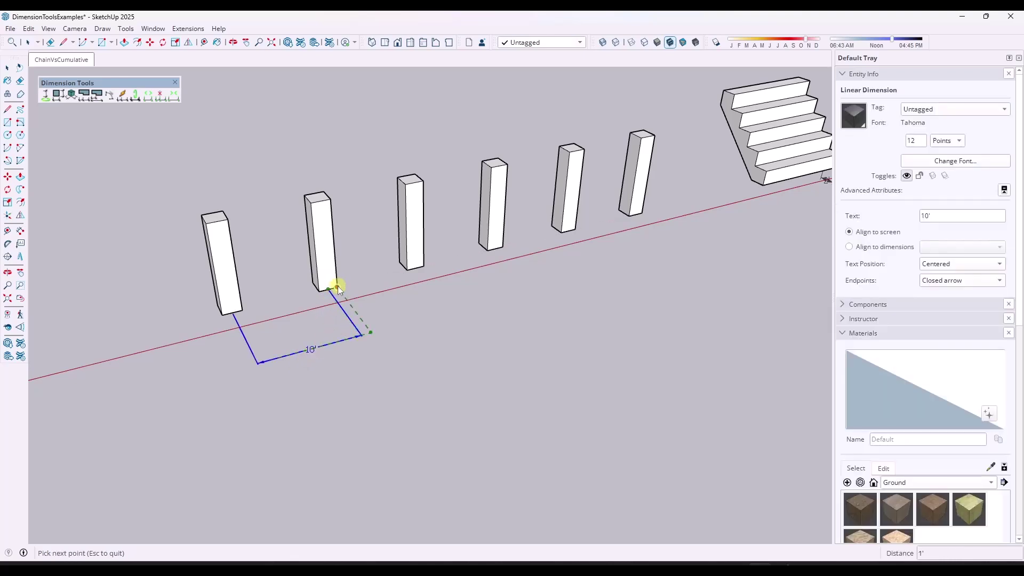
click(337, 285)
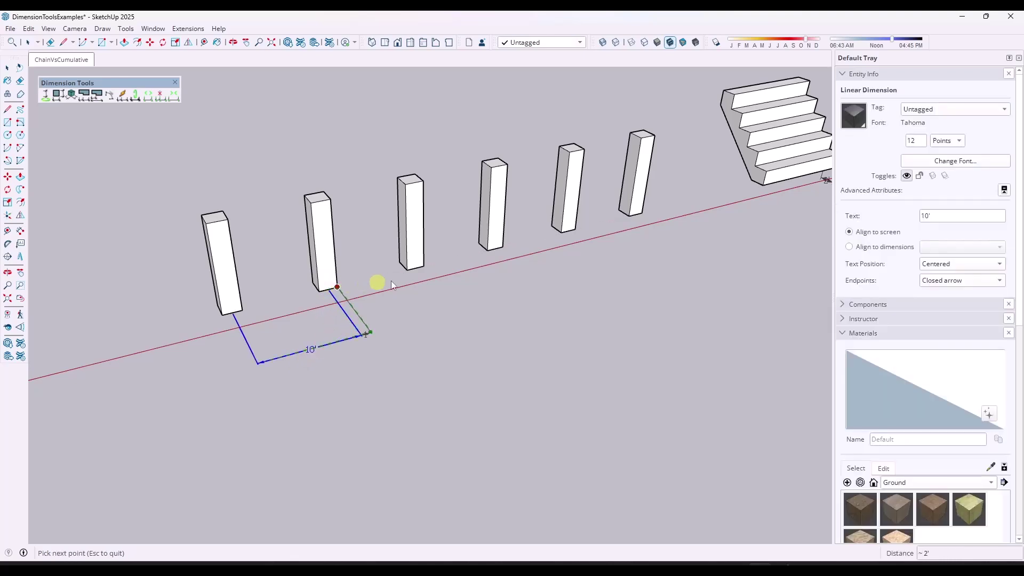
click(425, 267)
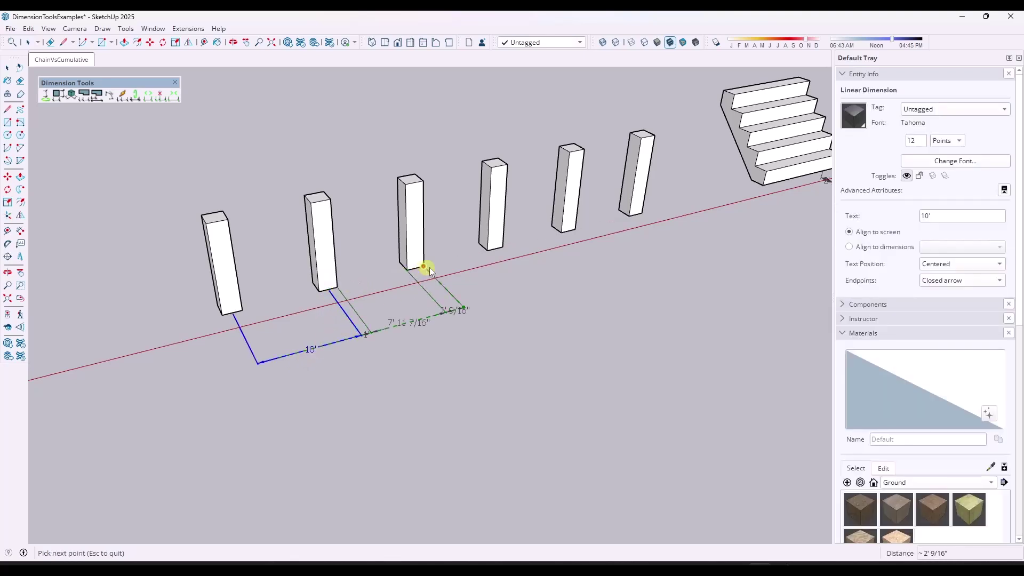
click(503, 248)
click(560, 231)
click(575, 229)
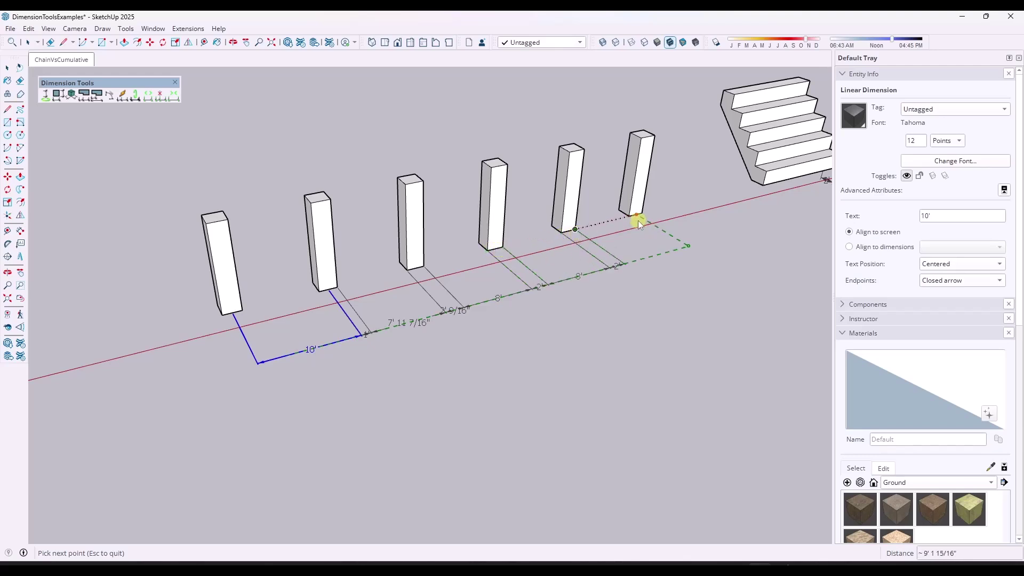
double_click(698, 226)
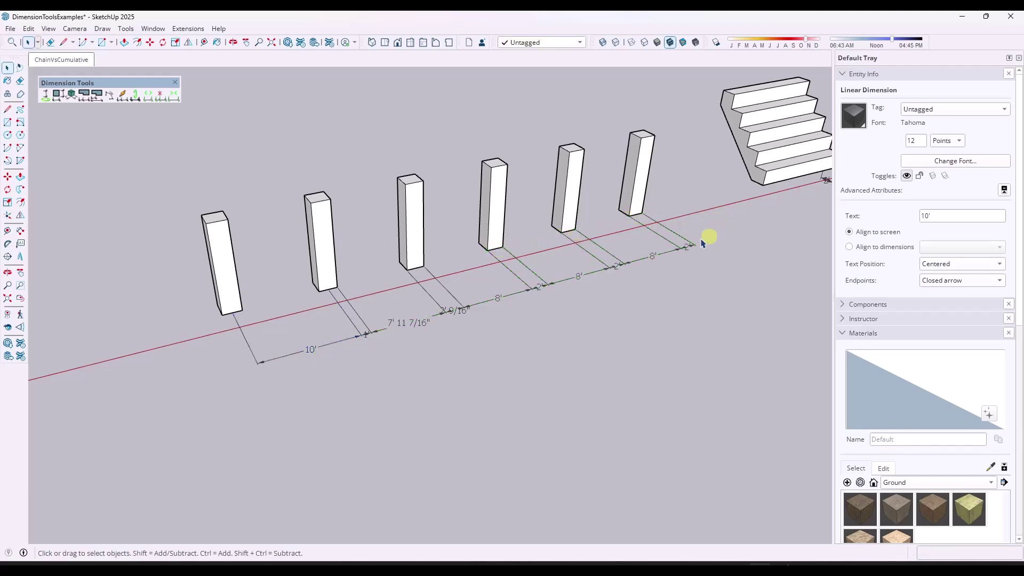
Extend the staircase's first tread dimension as an aligned chain through each tread's rear corner up to the top step's outer corner.
middle_drag(709, 235, 613, 278)
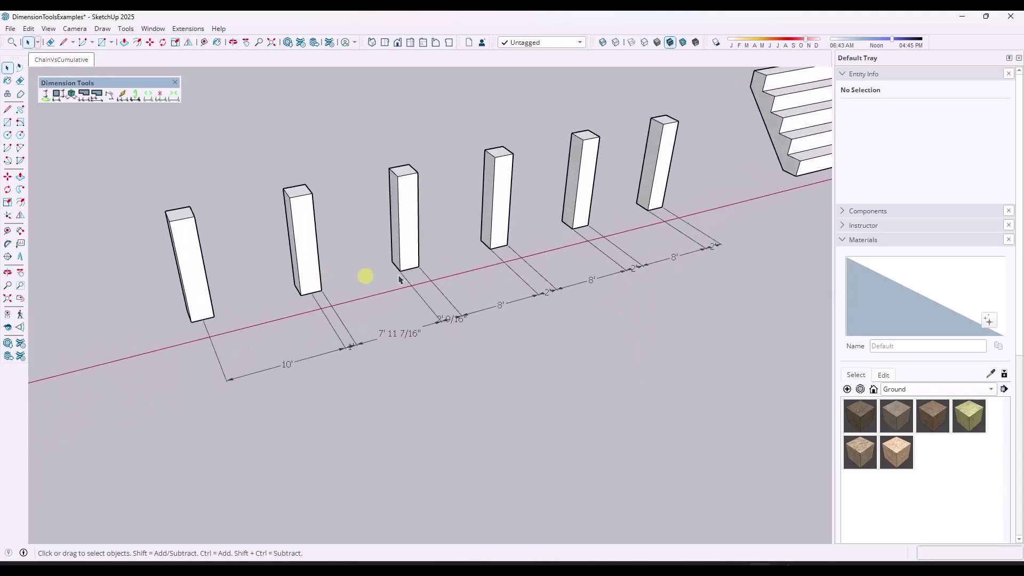
scroll(266, 332, down, 2)
scroll(267, 331, down, 2)
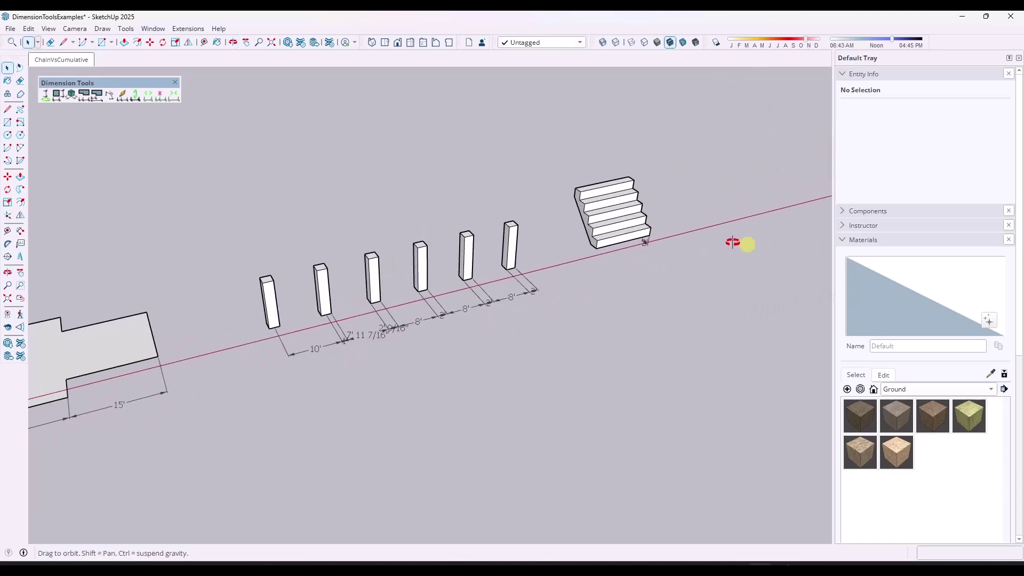
middle_drag(731, 239, 626, 259)
scroll(613, 306, up, 2)
middle_drag(575, 224, 405, 322)
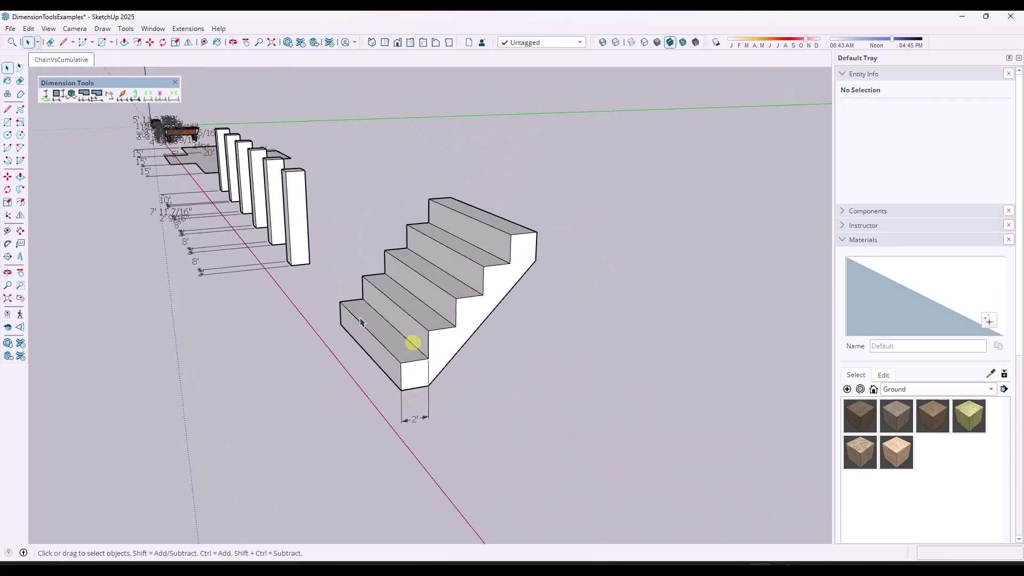
click(84, 96)
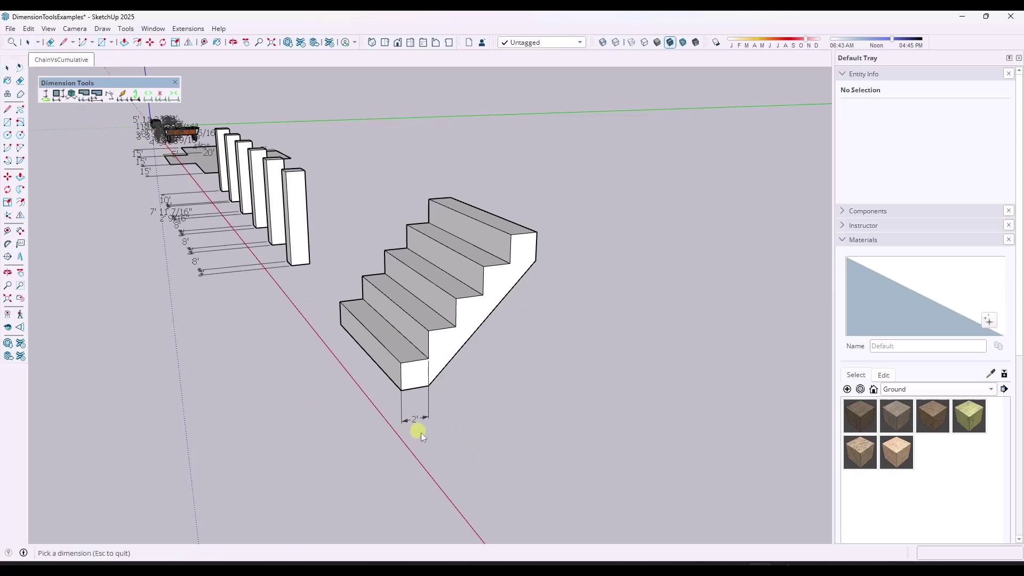
click(417, 419)
click(455, 326)
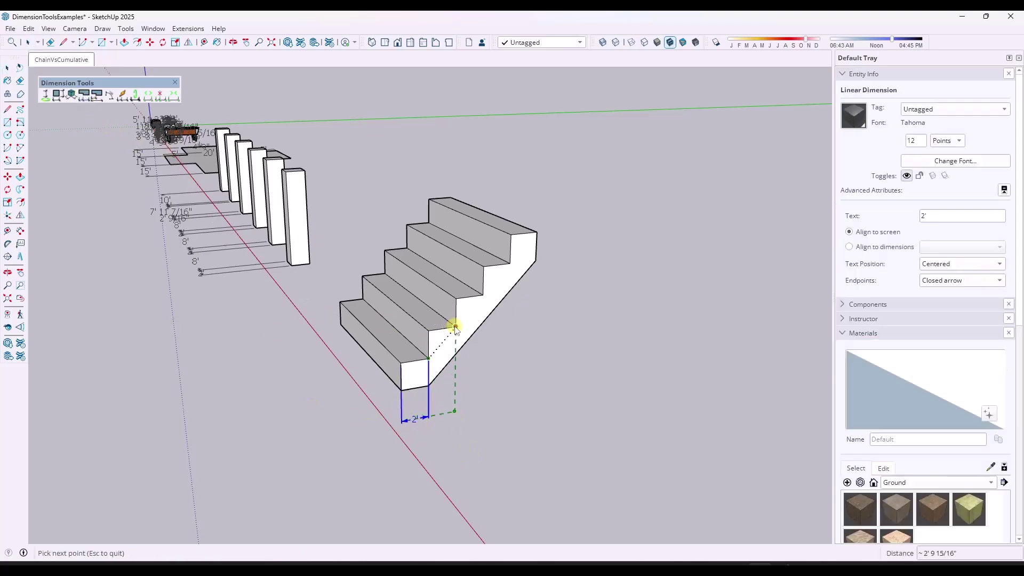
click(482, 295)
click(509, 263)
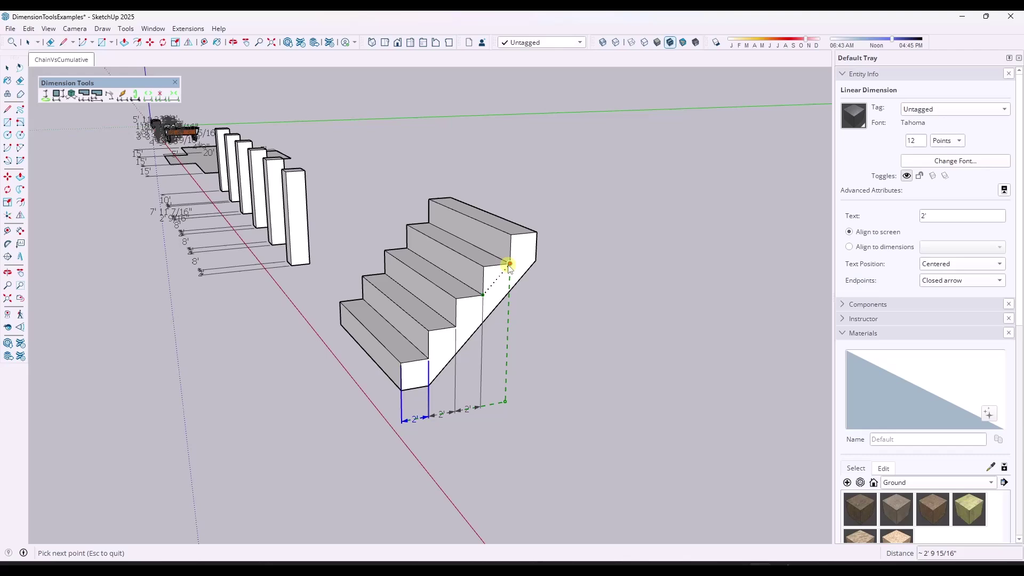
click(536, 233)
key(Escape)
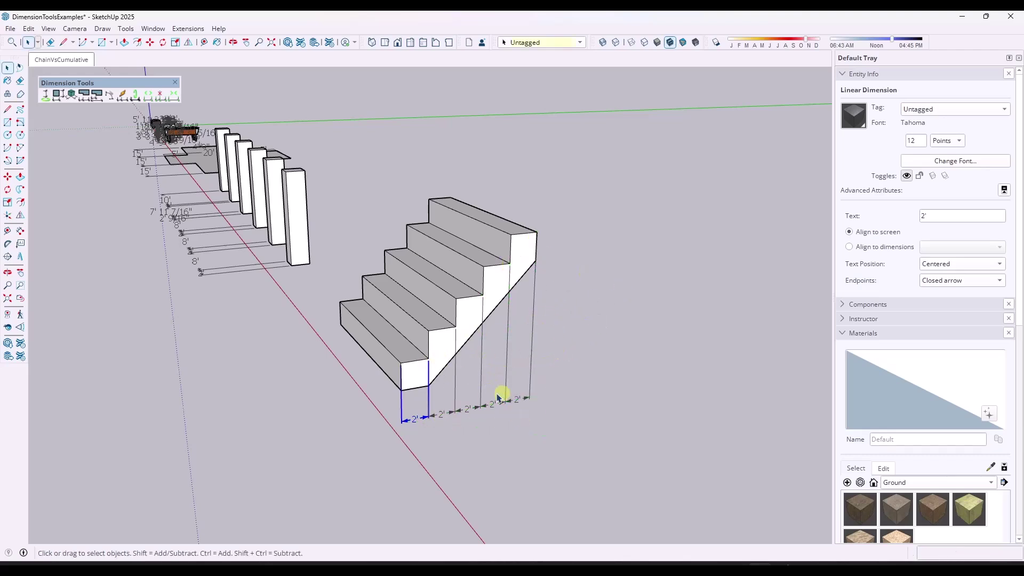
Add cumulative dimensions from the large face's front edge dimension to the second notch's inner corner and the far corner, accepting the default base offset.
middle_drag(501, 393, 583, 339)
scroll(471, 369, down, 6)
scroll(151, 363, up, 5)
middle_drag(151, 363, 272, 405)
scroll(272, 405, up, 2)
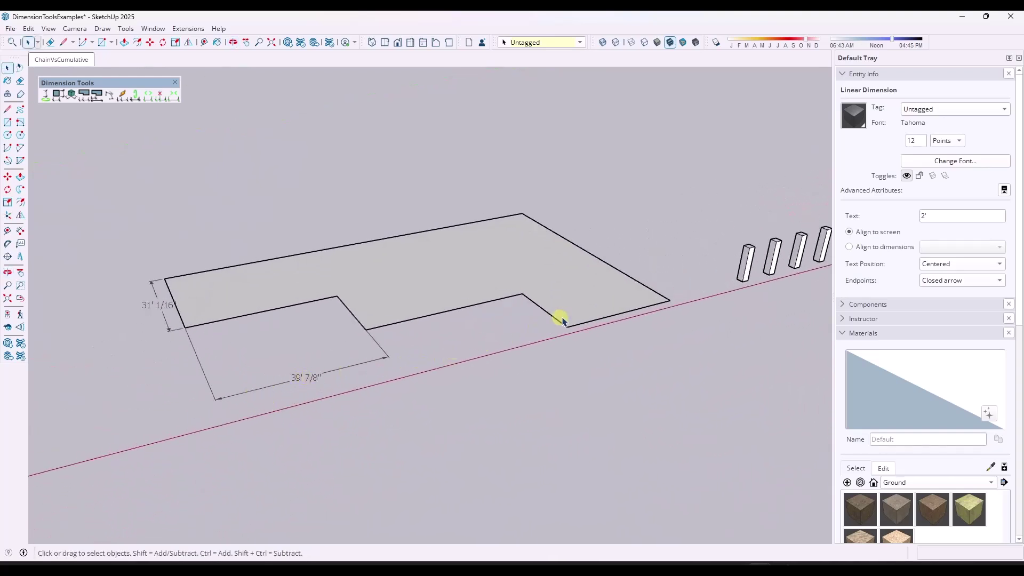
click(97, 98)
click(305, 382)
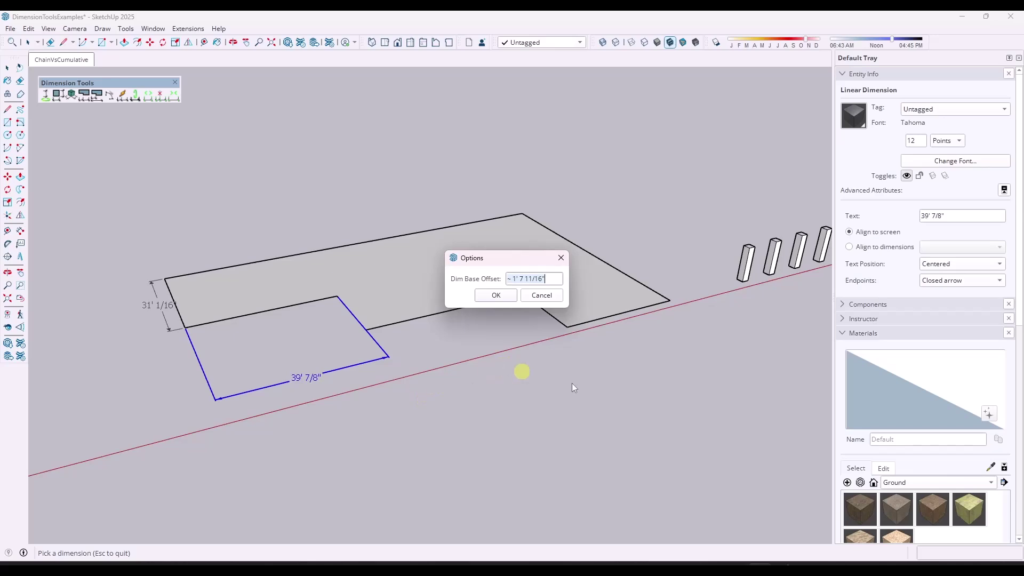
click(494, 296)
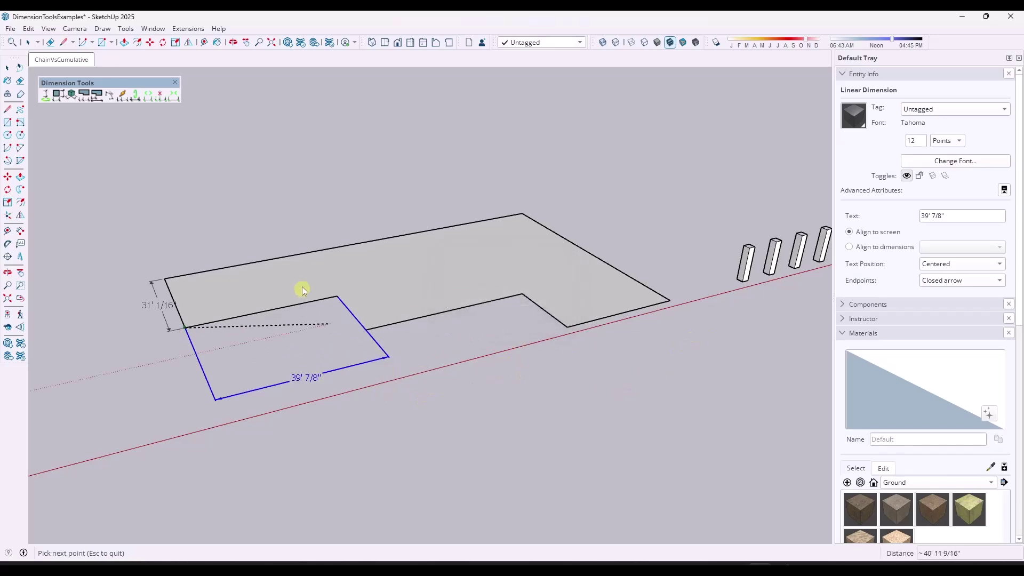
click(337, 296)
click(521, 295)
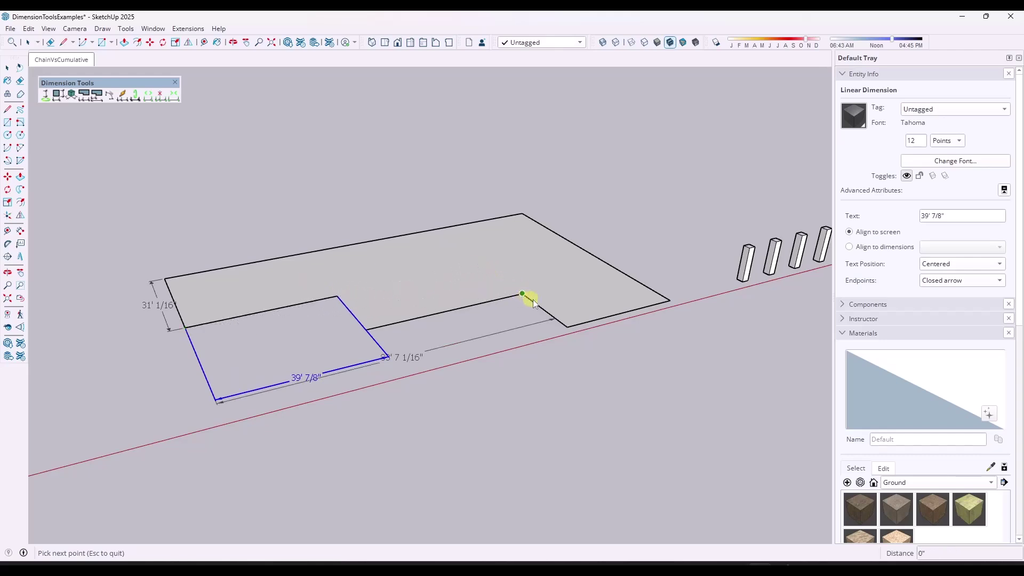
click(668, 300)
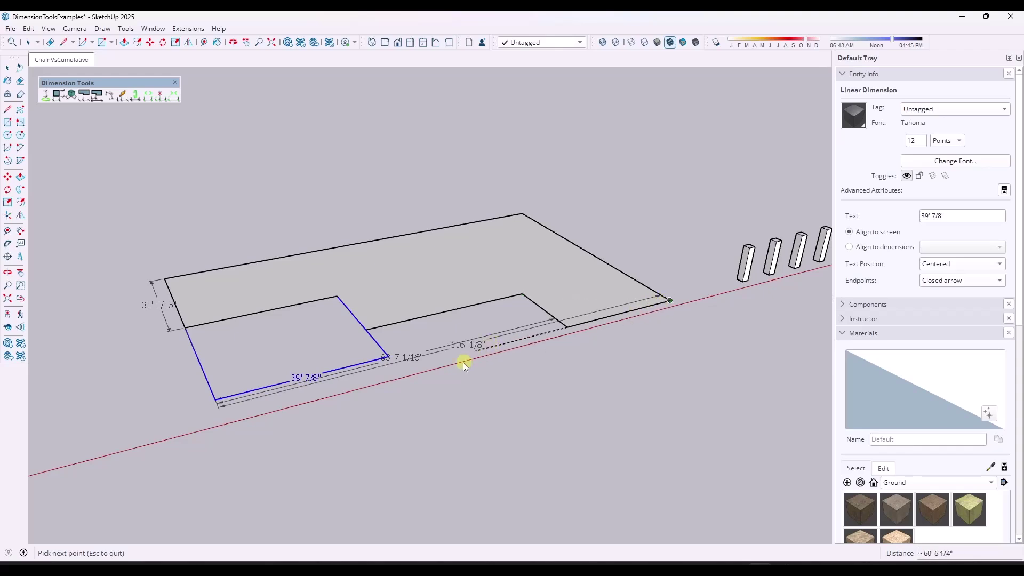
key(Escape)
Draw a line over the second notch's slanted edge from its inner corner to its outer corner.
middle_drag(396, 368, 277, 372)
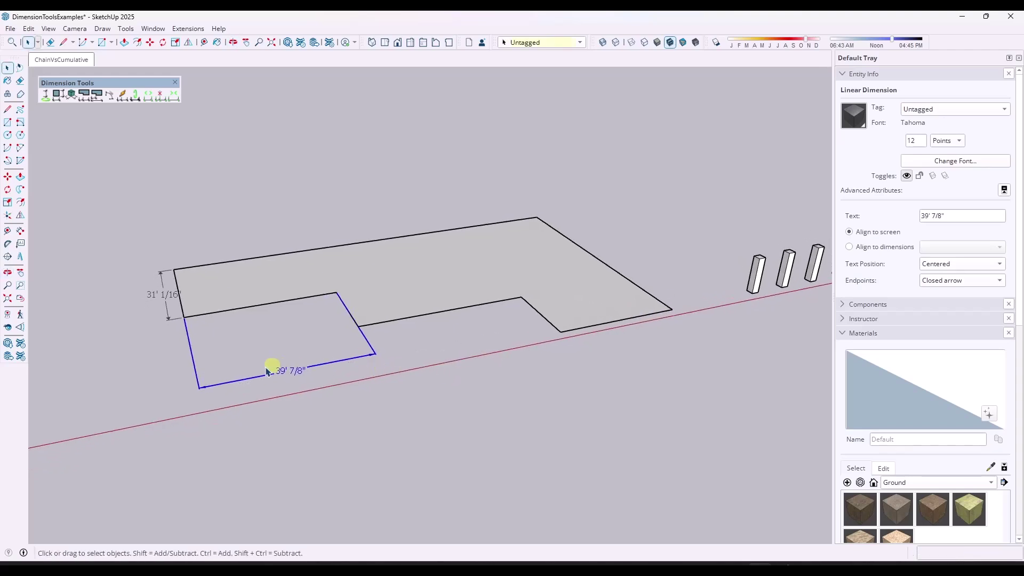
key(l)
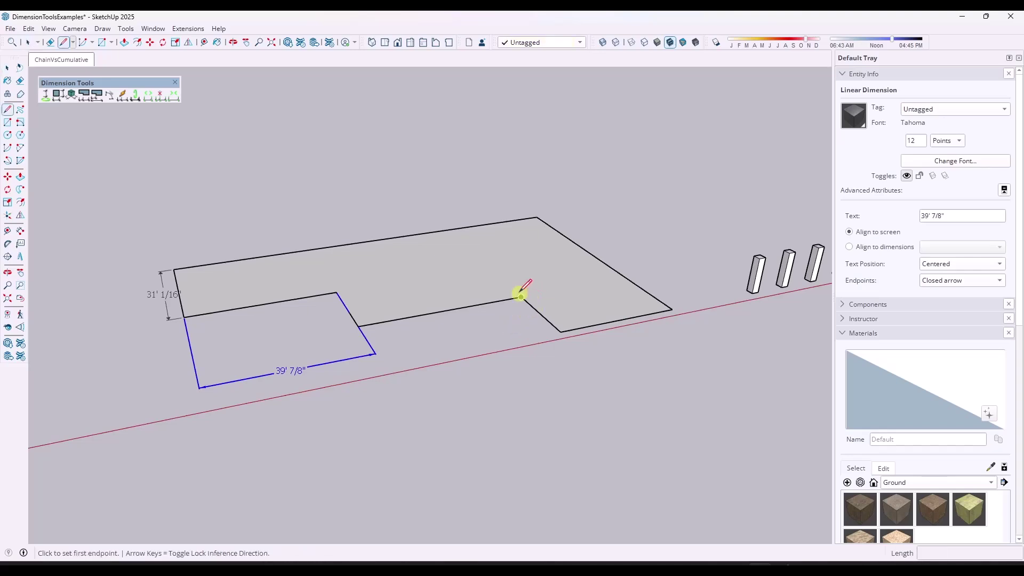
click(521, 297)
click(560, 331)
key(space)
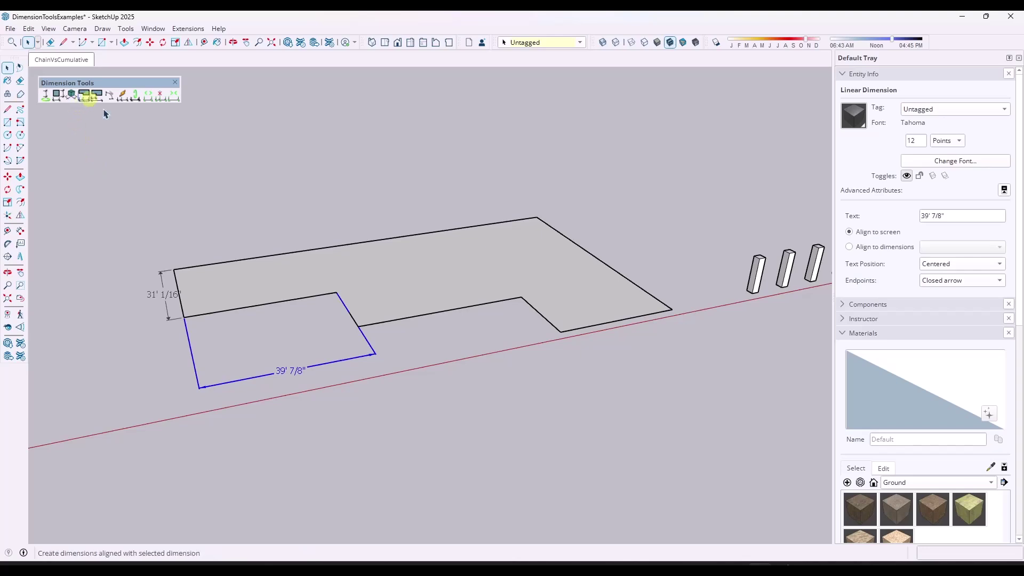
Add cumulative dimensions with a 10' base offset from the front edge dimension to the second notch's inner corner and the far corner.
click(95, 96)
click(303, 382)
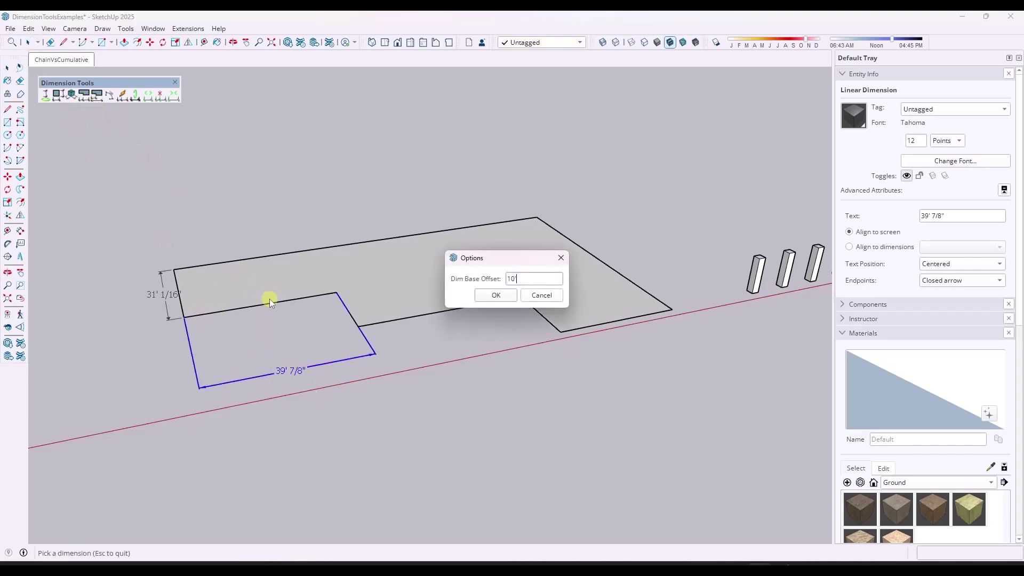
text(10')
key(Return)
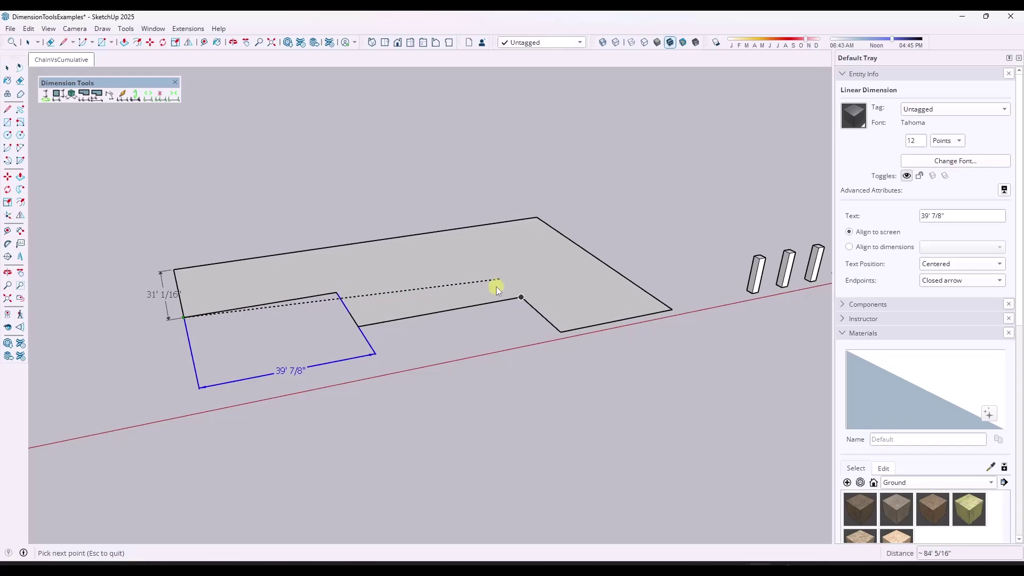
click(520, 297)
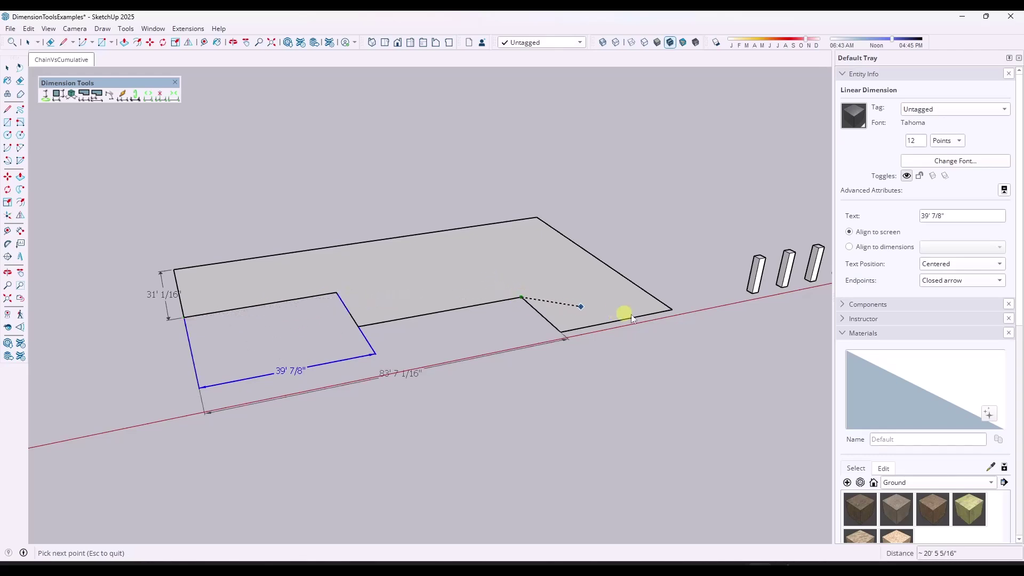
click(674, 309)
key(Escape)
middle_drag(503, 389, 388, 407)
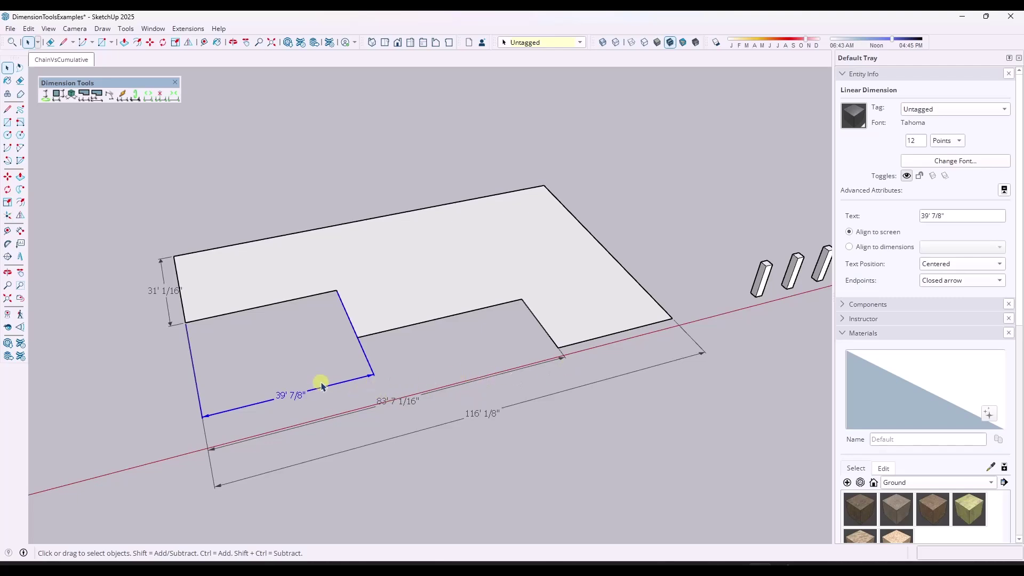
Add a standard linear dimension between the front base corners of the first two undimensioned columns, placed just in front of them.
scroll(299, 378, down, 5)
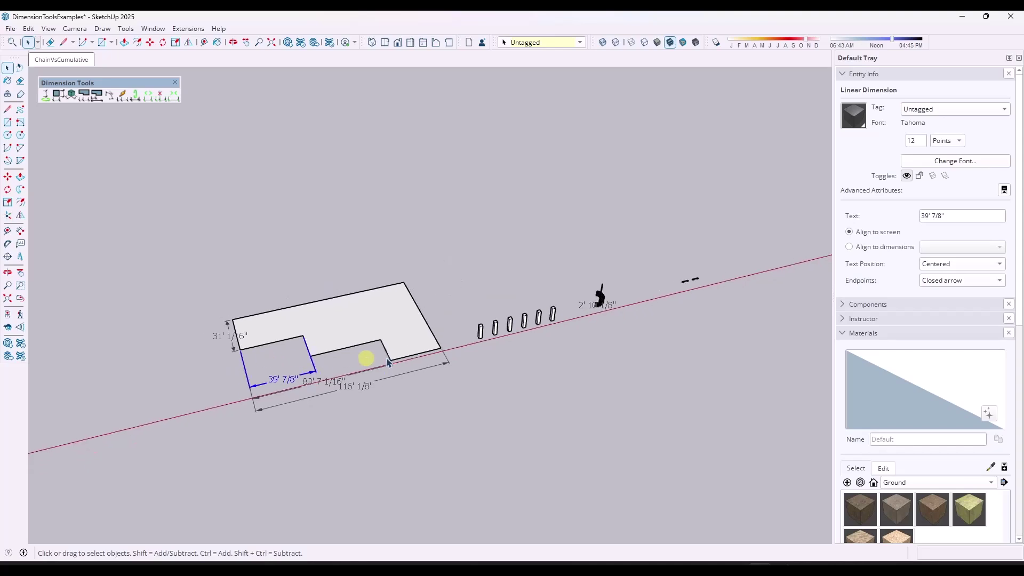
scroll(533, 322, up, 6)
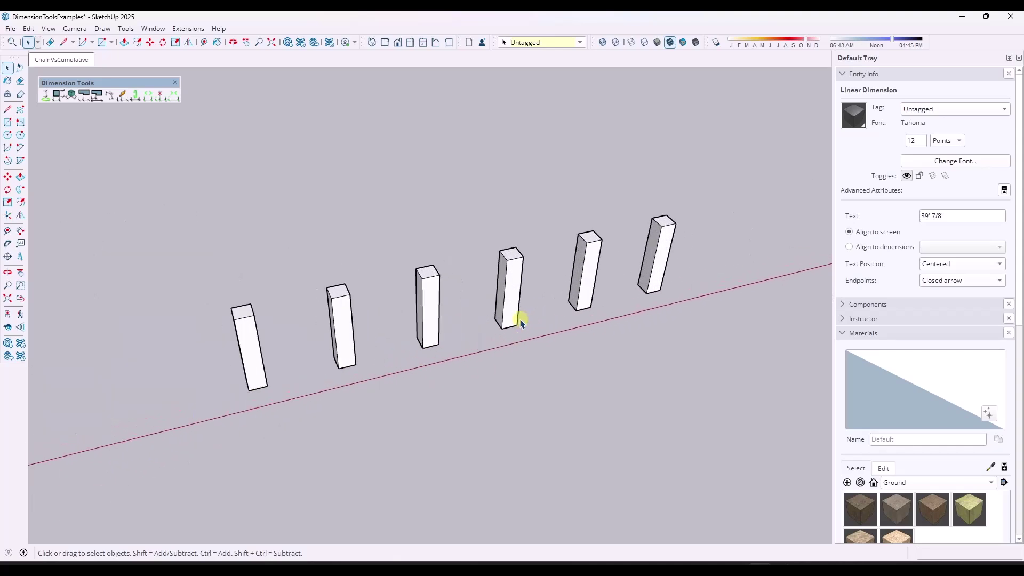
middle_drag(521, 322, 453, 282)
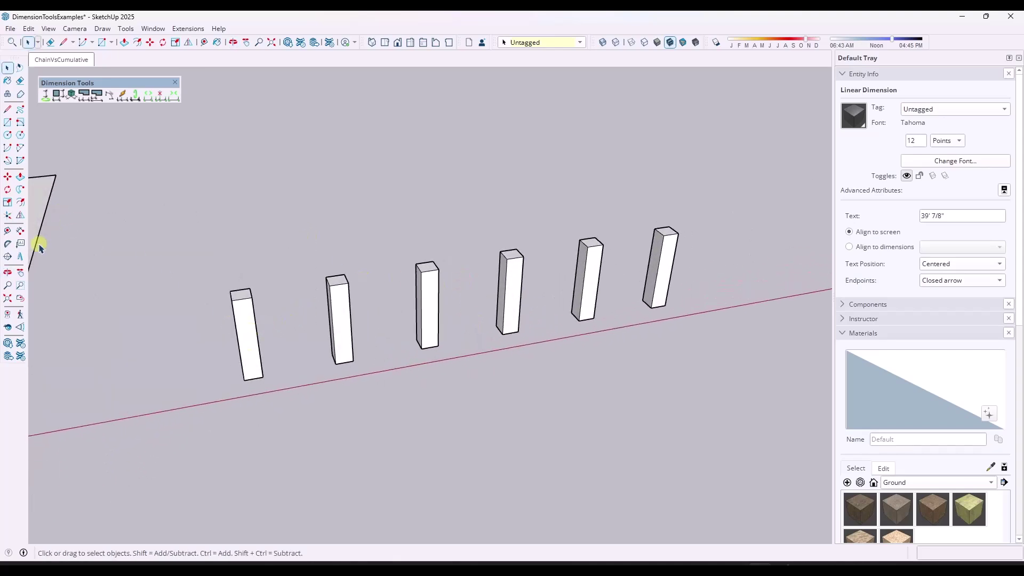
click(20, 231)
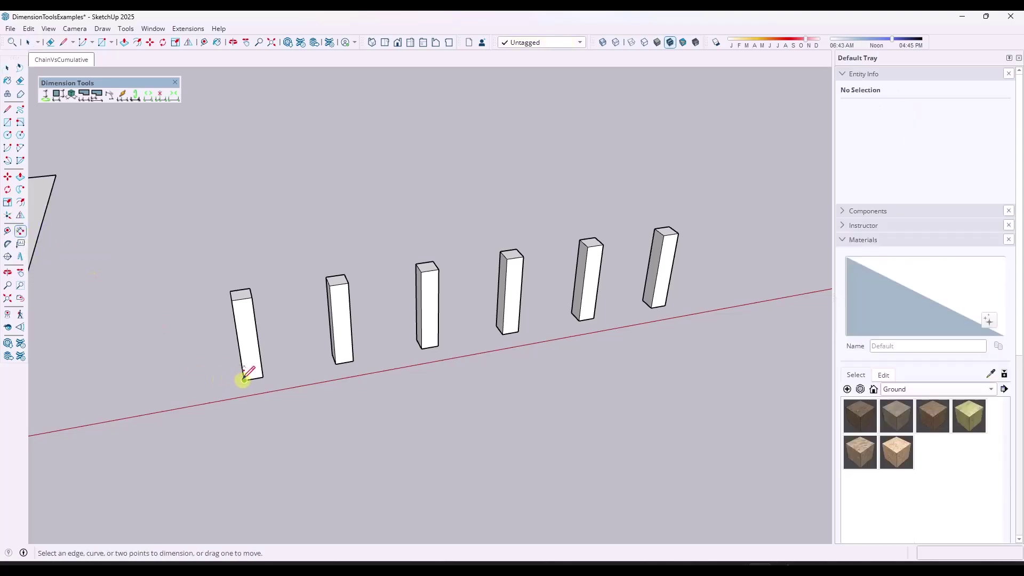
click(244, 379)
click(335, 364)
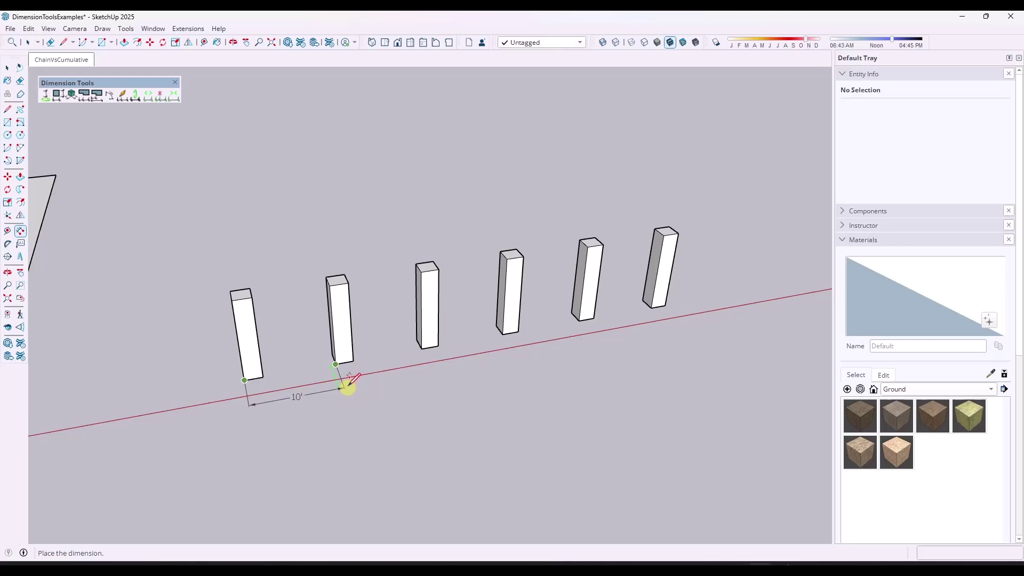
click(348, 385)
Add cumulative dimensions with a 3' base offset from the first column dimension to the front base corners of the remaining four columns.
click(109, 95)
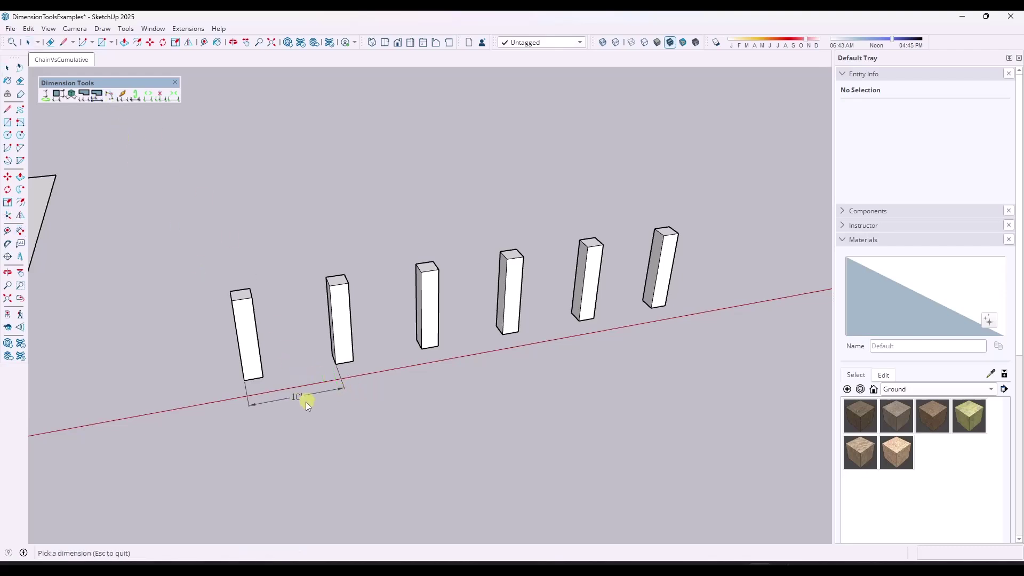
click(296, 399)
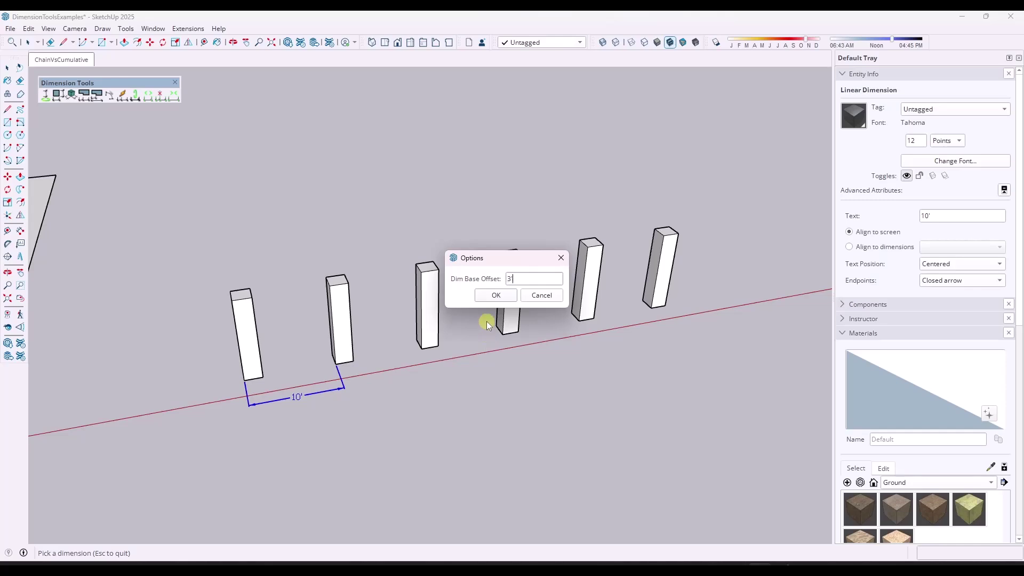
key(Return)
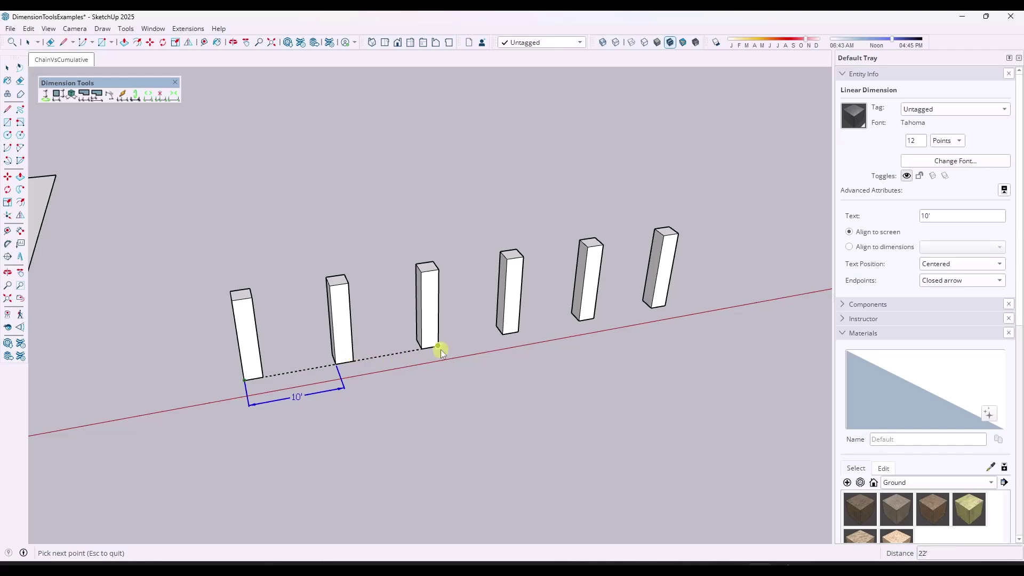
click(423, 349)
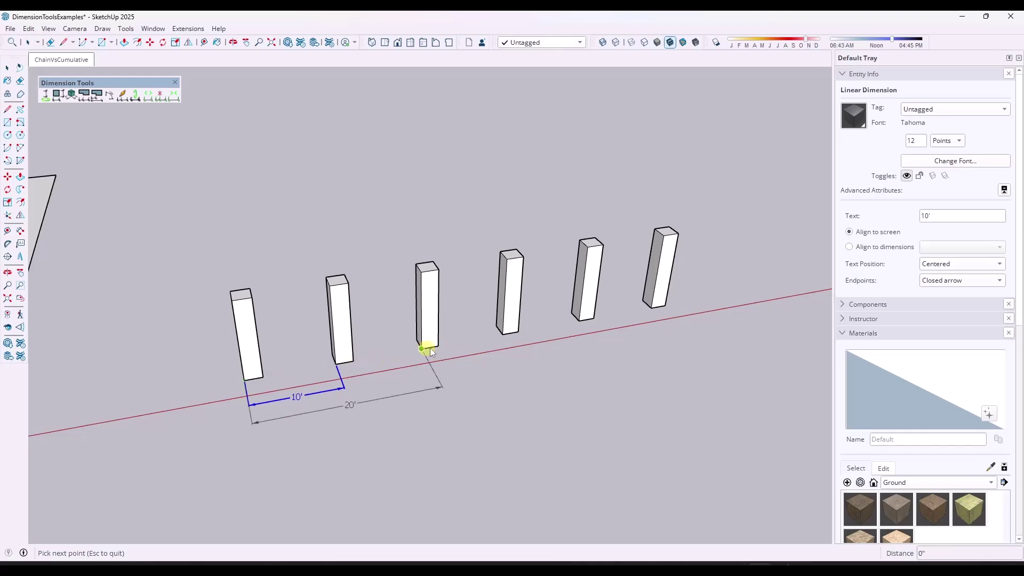
click(502, 335)
click(579, 322)
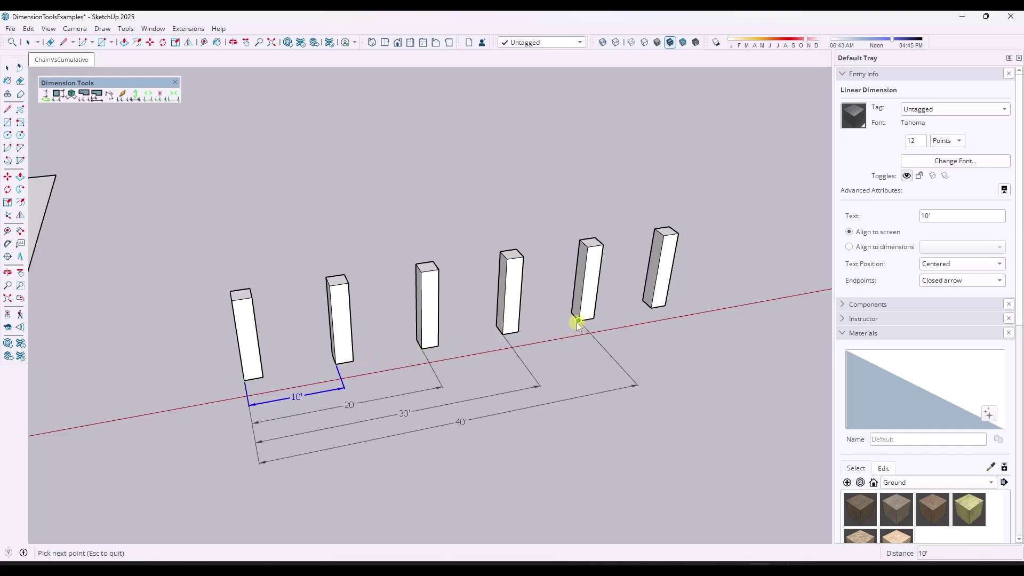
click(650, 310)
key(Escape)
middle_drag(549, 361, 507, 400)
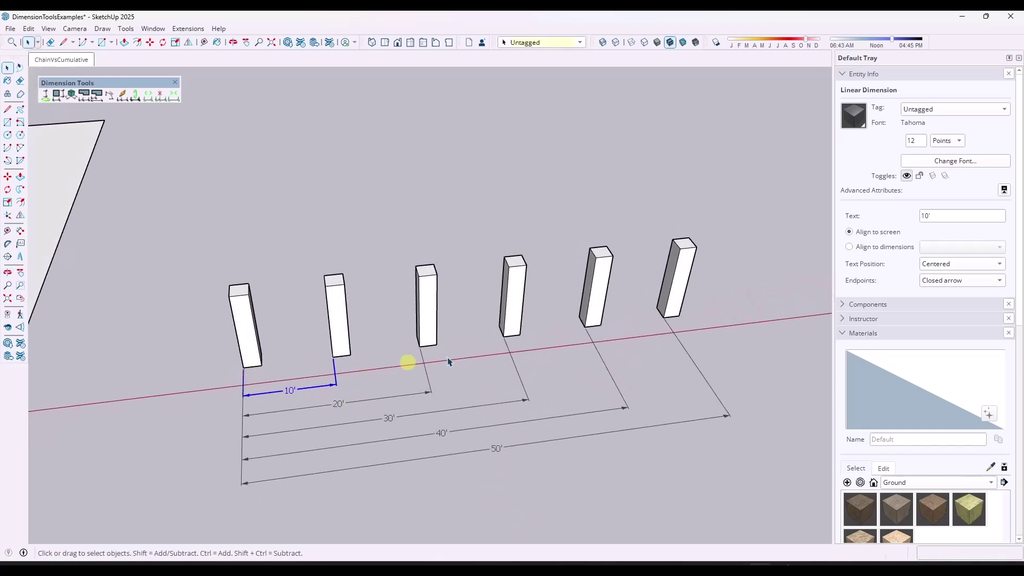
Add cumulative dimensions with a 7" base offset from the spiral staircase's bottom tread dimension to the outer edges of the successive treads above.
scroll(359, 388, down, 5)
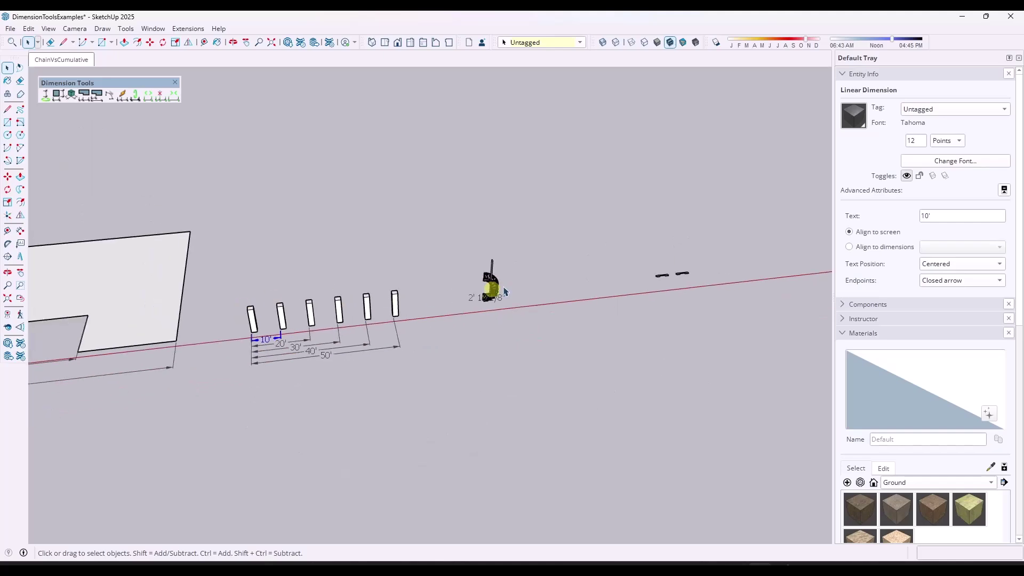
scroll(472, 302, up, 3)
scroll(471, 302, up, 8)
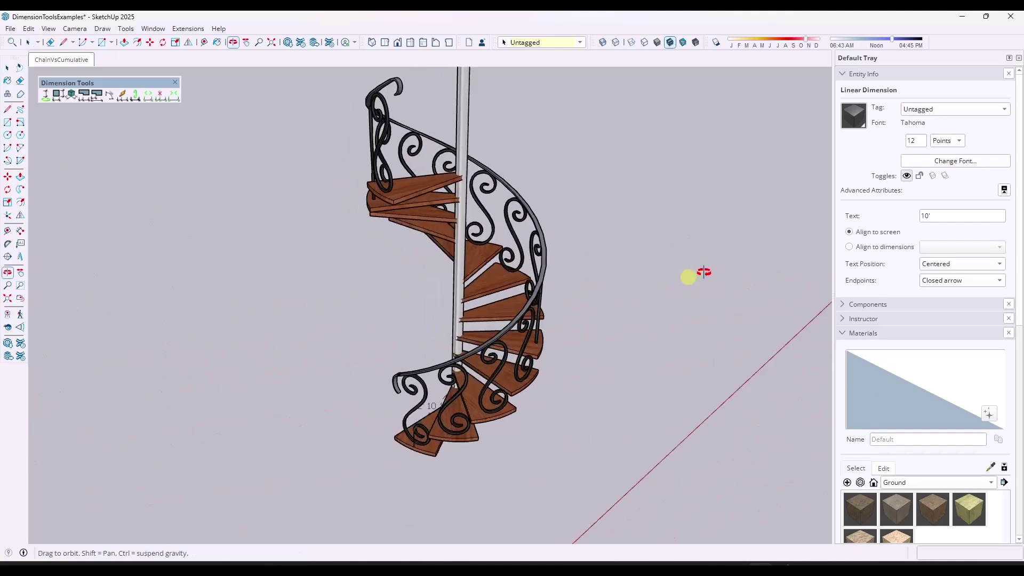
scroll(480, 427, up, 3)
middle_drag(457, 423, 747, 446)
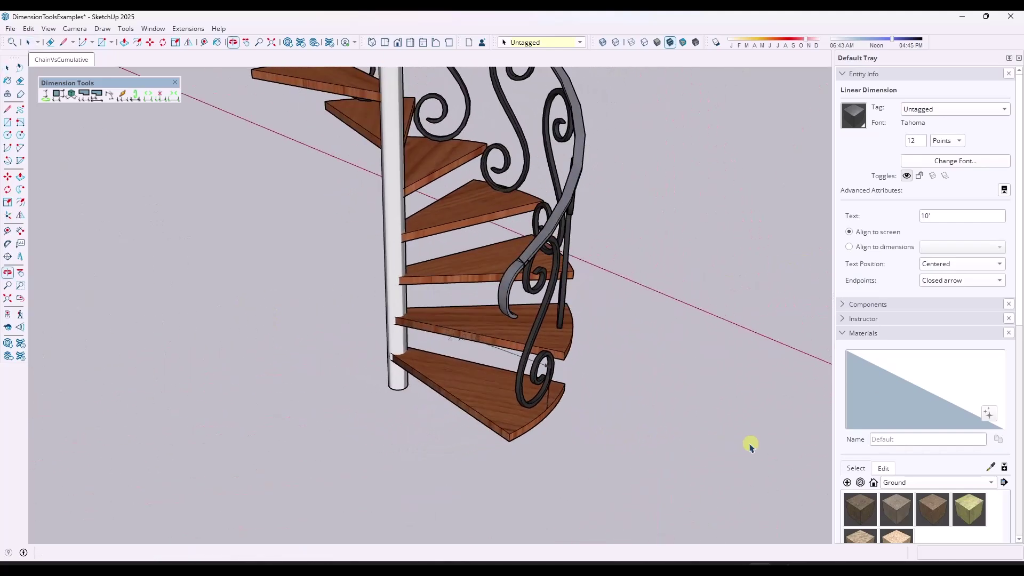
scroll(539, 385, up, 2)
middle_drag(544, 355, 498, 409)
click(96, 94)
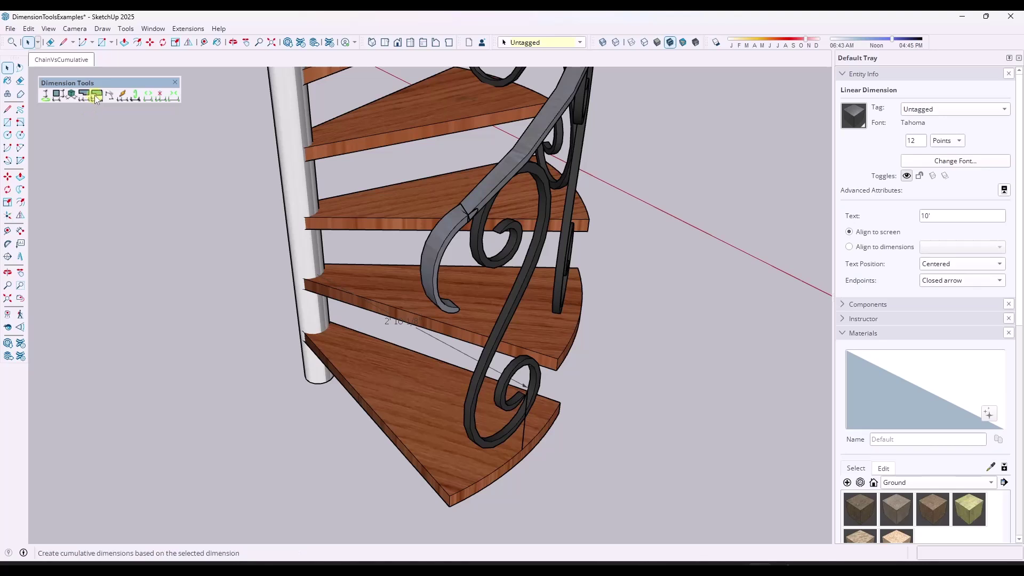
click(401, 324)
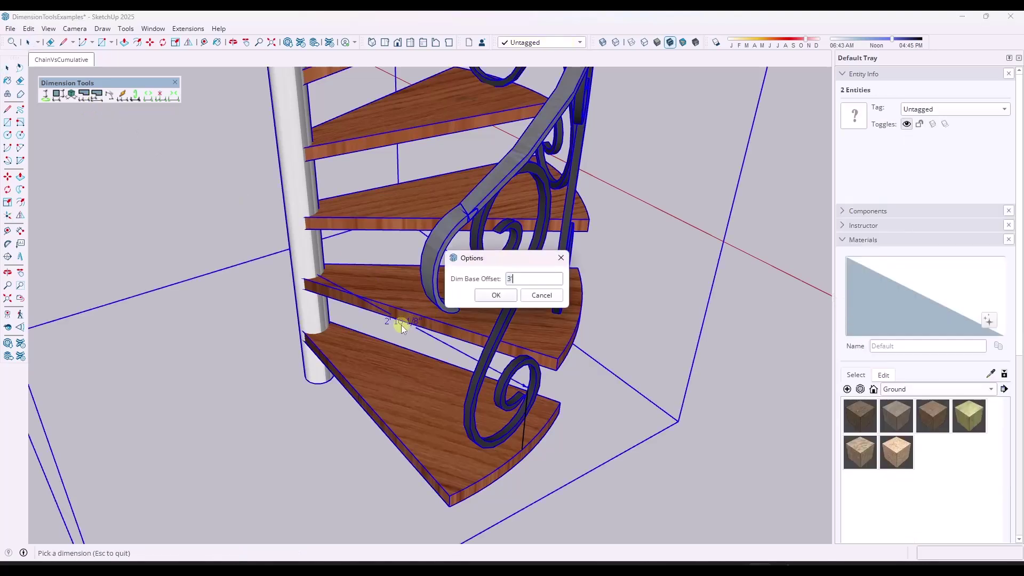
text(7)
click(495, 296)
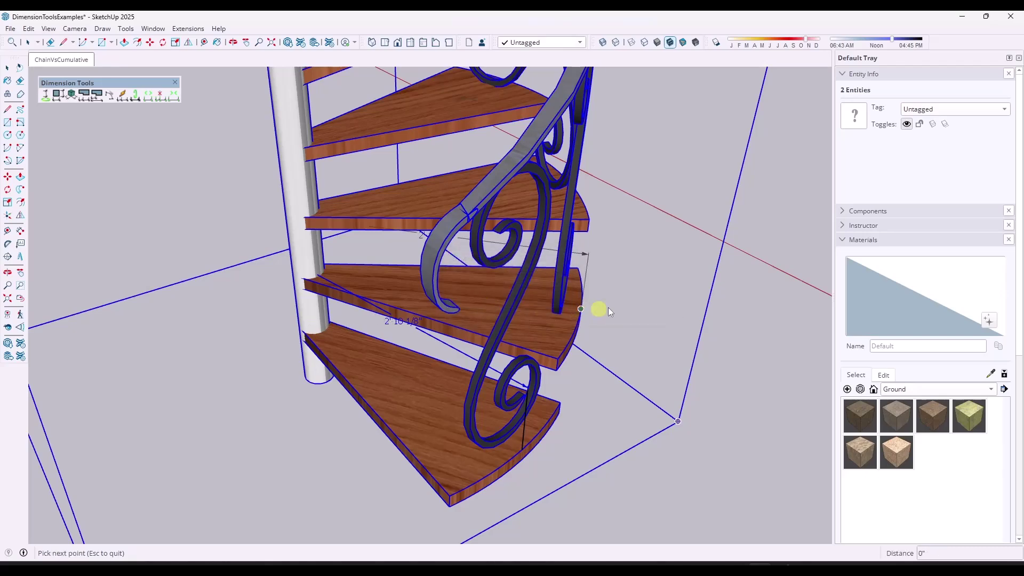
middle_drag(599, 309, 647, 283)
click(628, 273)
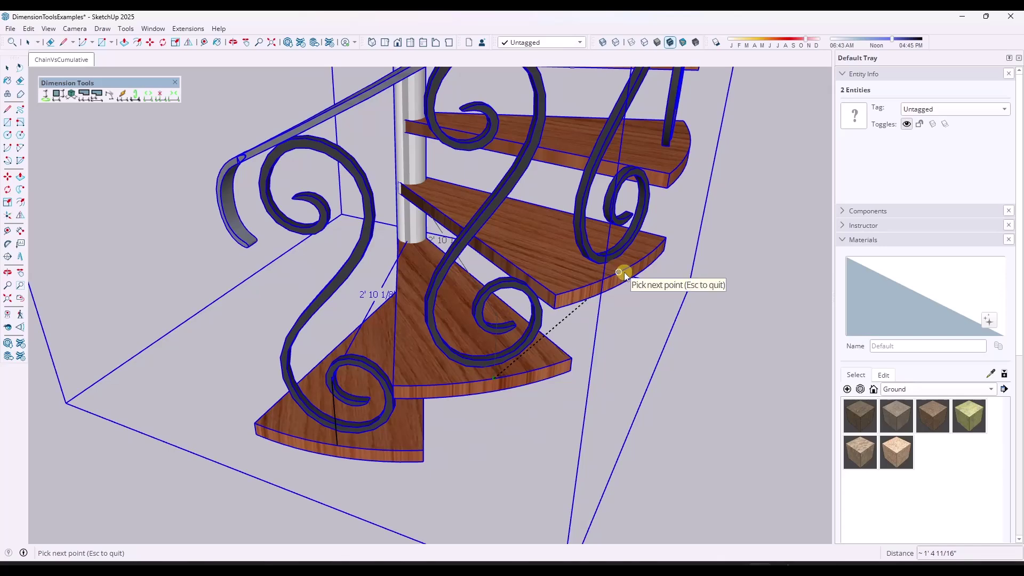
middle_drag(689, 144, 595, 260)
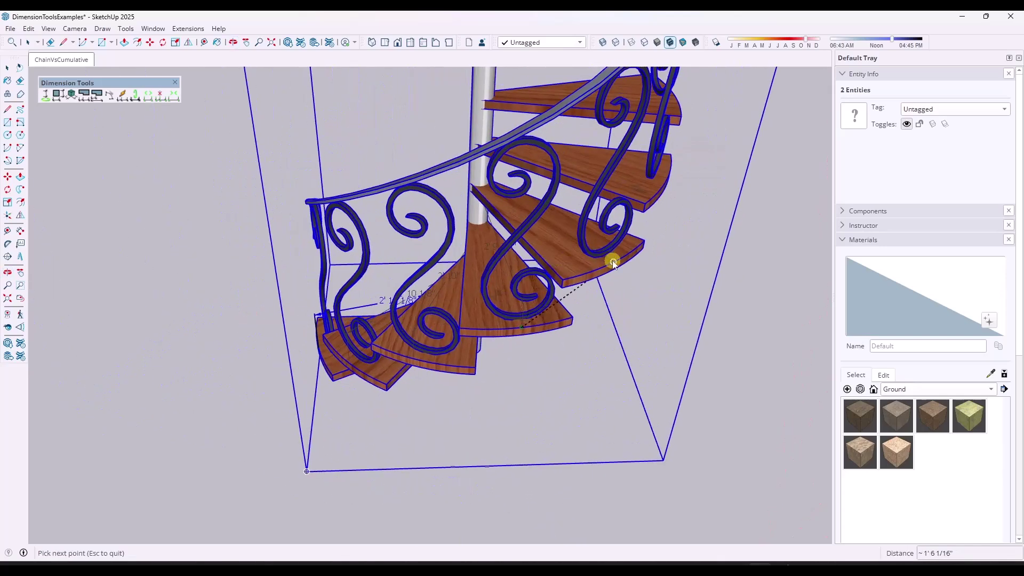
click(613, 264)
middle_drag(667, 183, 290, 405)
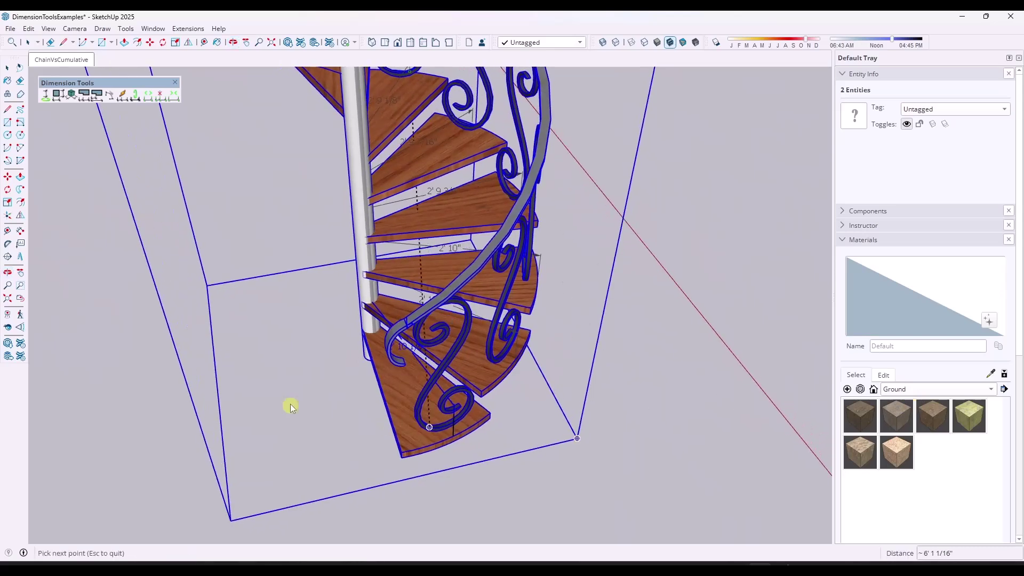
middle_drag(522, 262, 211, 326)
key(space)
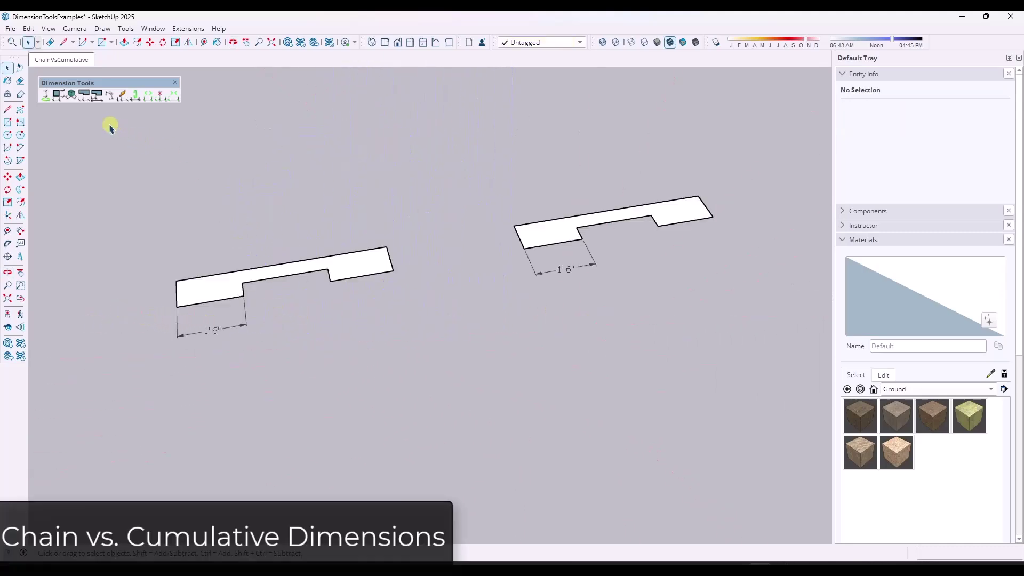
Add aligned chain dimensions from the first notched face's existing dimension to the notch's far outer corner and the face's far front corner.
click(84, 94)
click(214, 332)
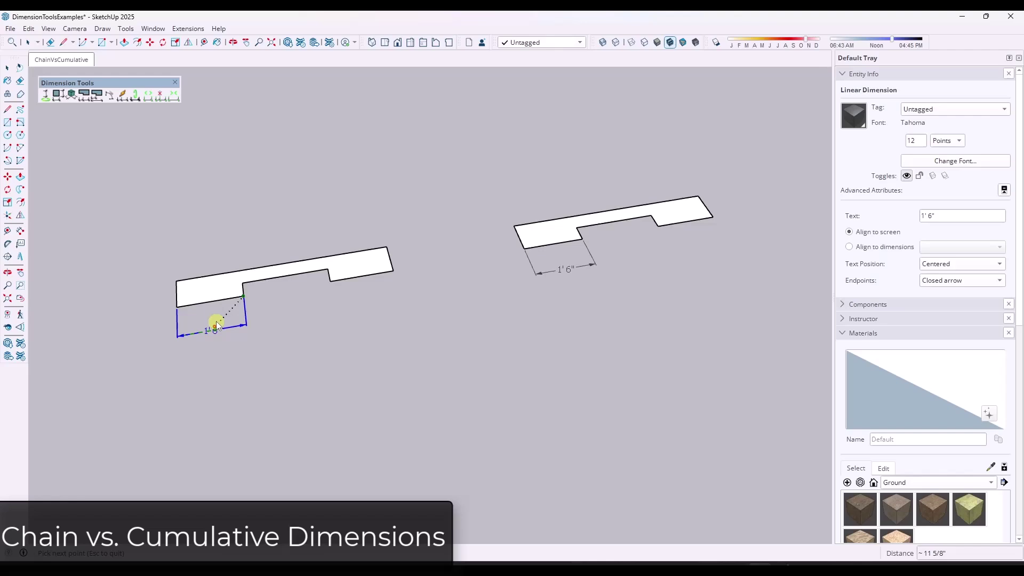
click(354, 281)
click(393, 271)
key(Escape)
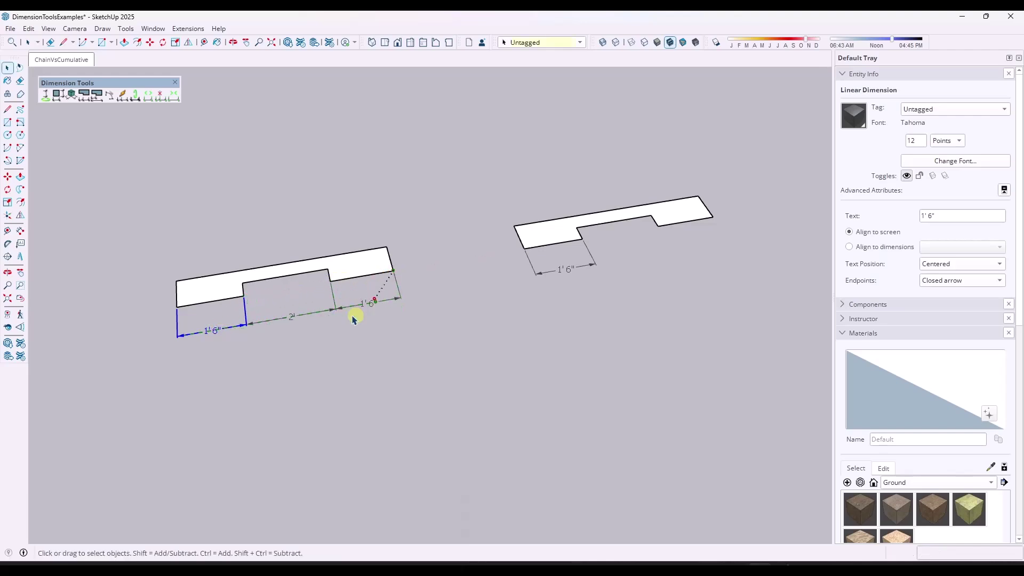
Add cumulative dimensions with a 7" base offset from the second notched face's existing dimension to the notch's far outer corner and the face's far end.
click(101, 97)
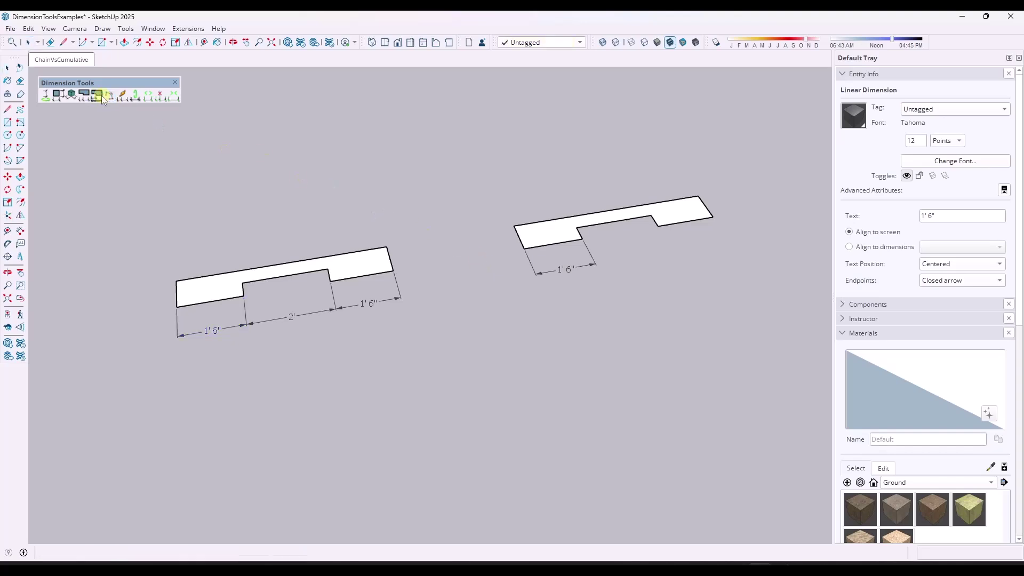
click(564, 271)
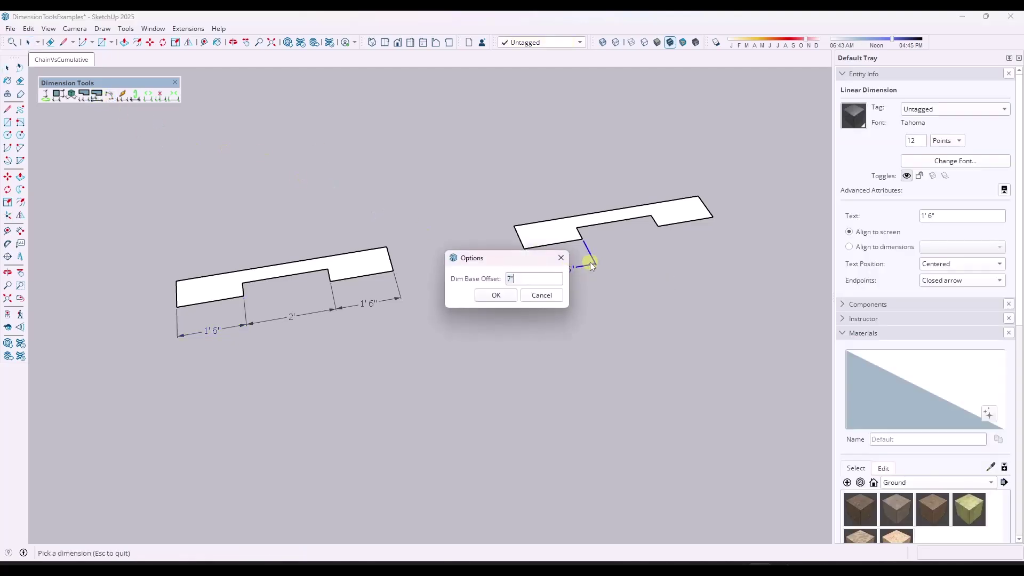
key(Return)
click(658, 226)
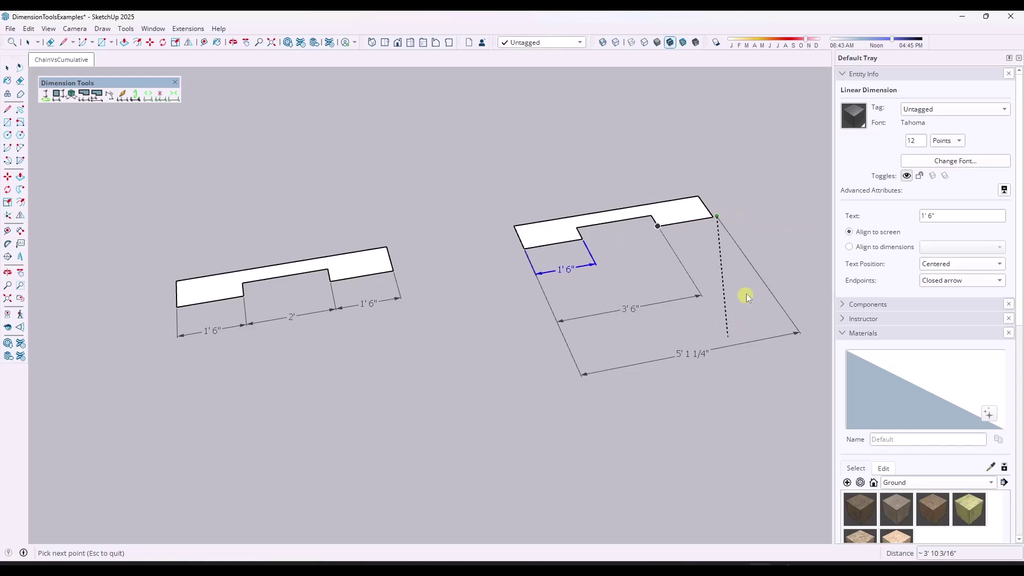
key(space)
click(764, 287)
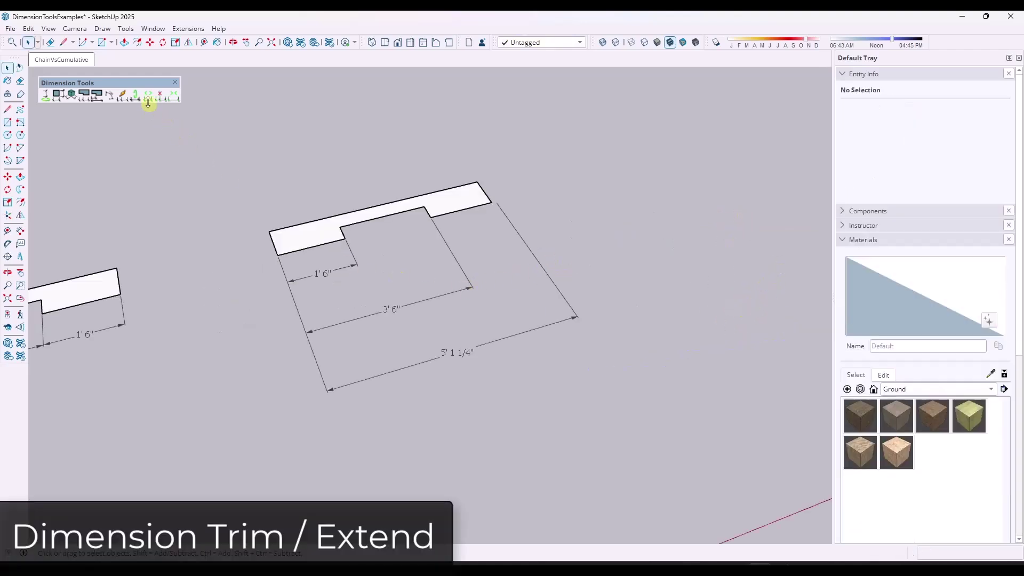
Trim and extend both ends of the longest cumulative dimension to the notch corners, finishing with them on the face's outer front corners.
click(147, 96)
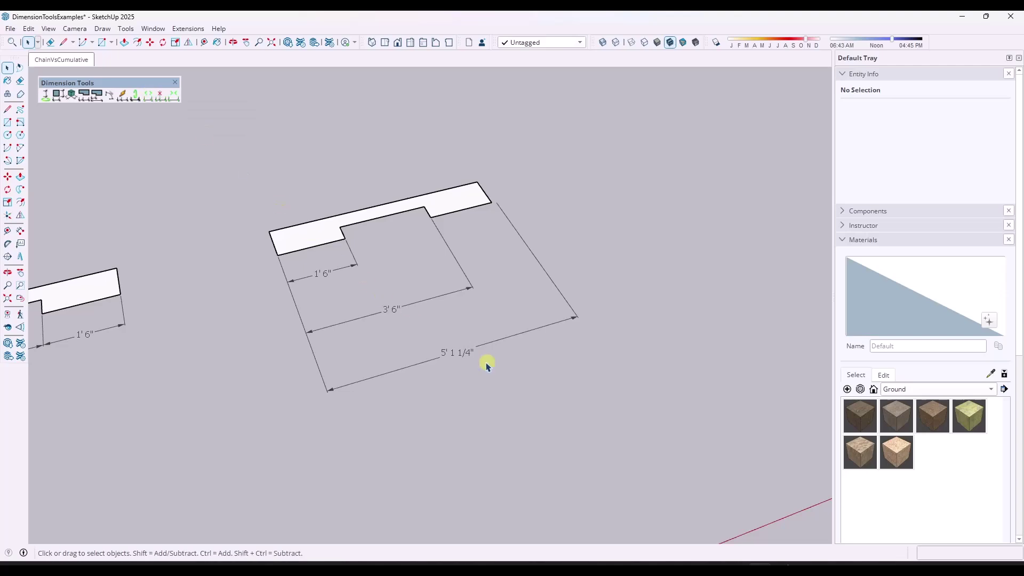
click(147, 96)
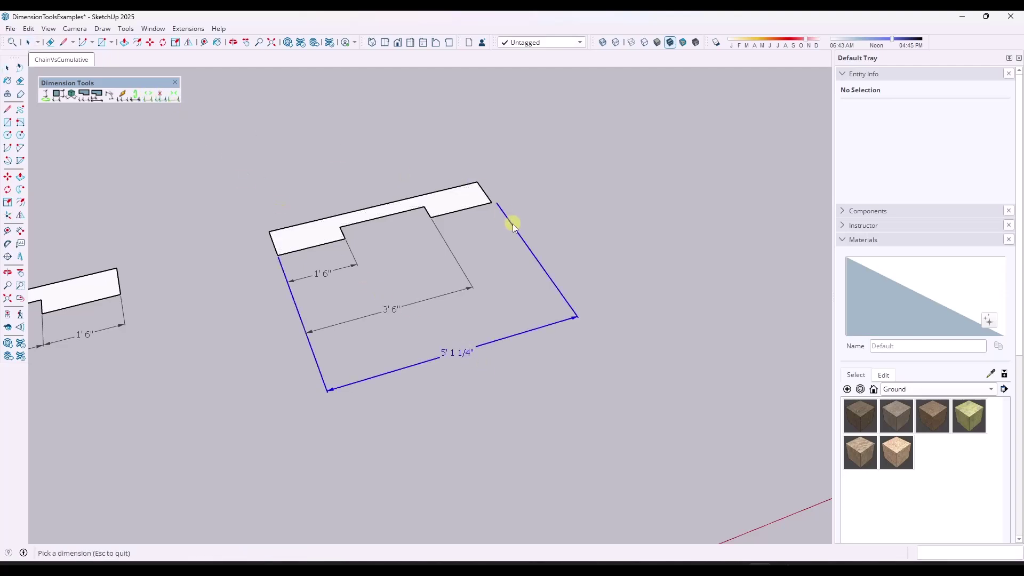
click(498, 205)
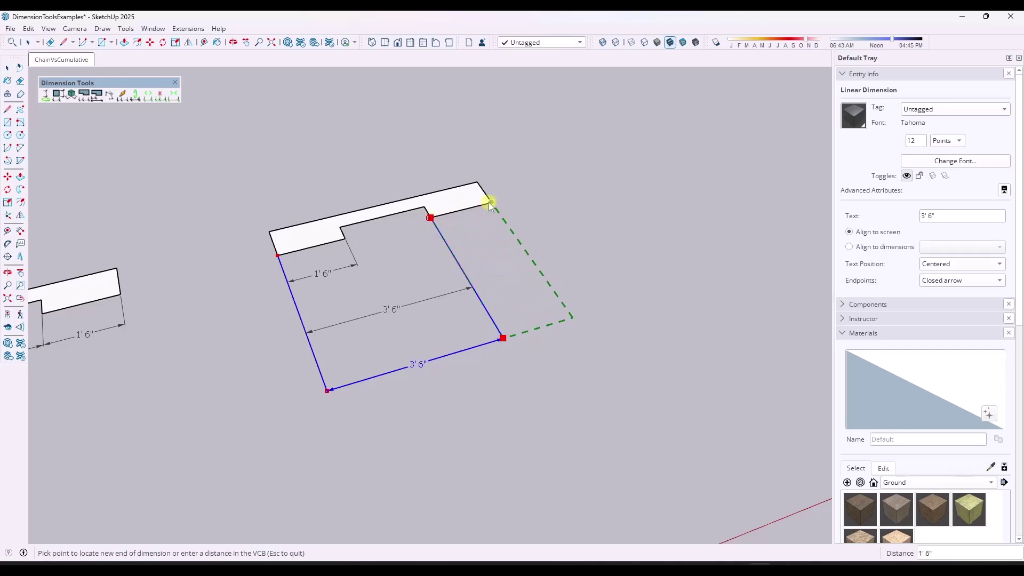
click(345, 239)
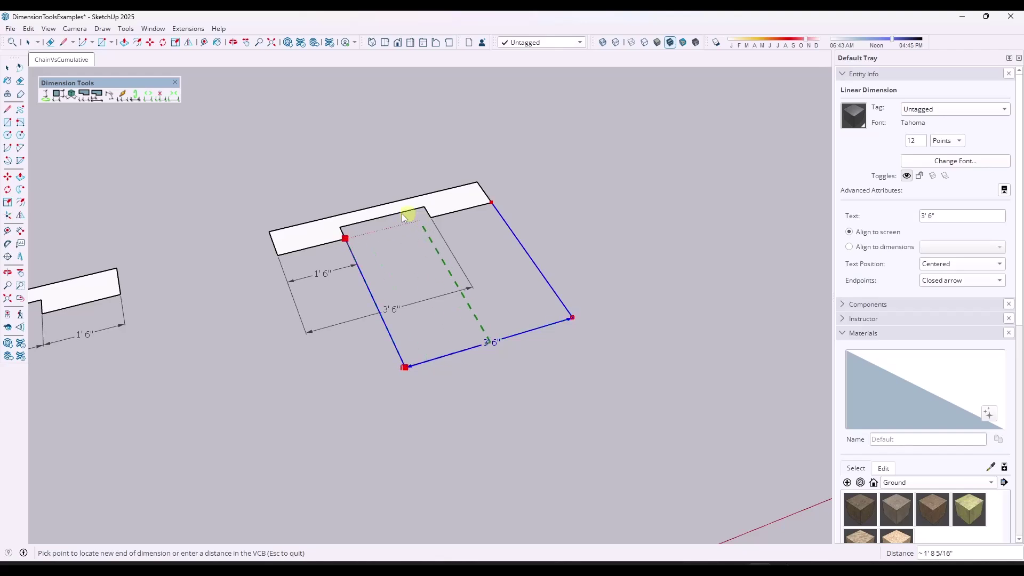
click(278, 255)
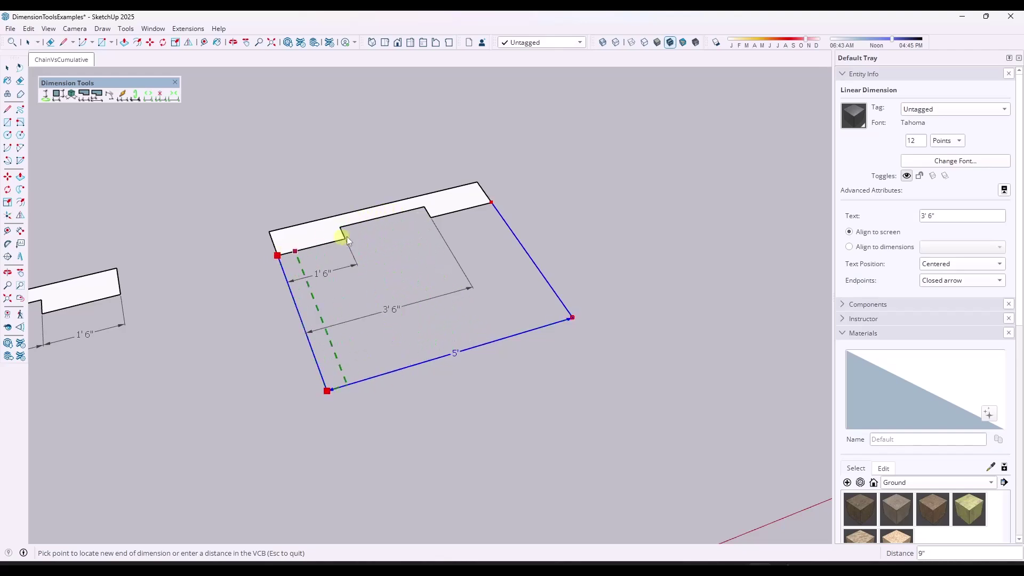
click(491, 202)
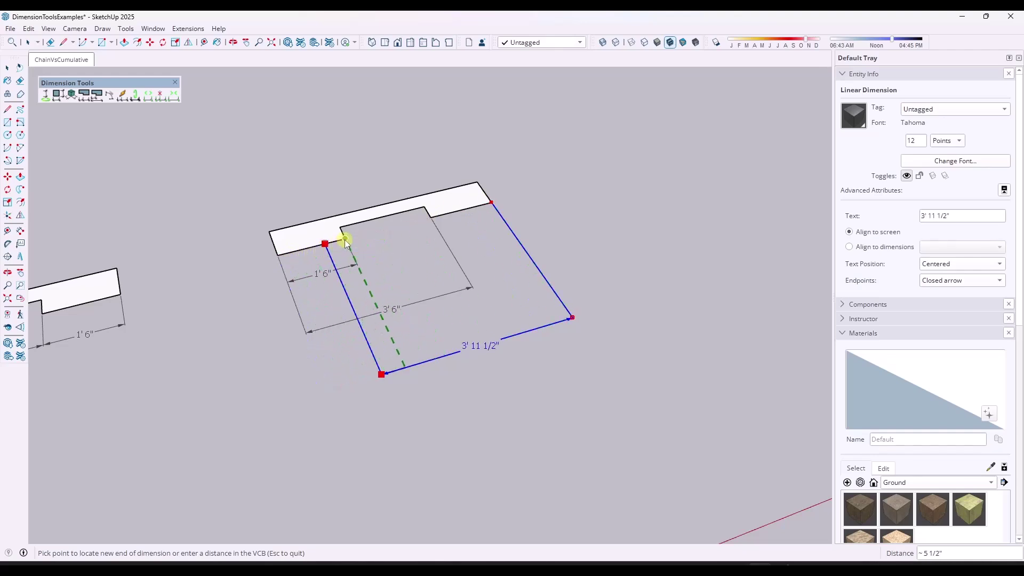
click(276, 258)
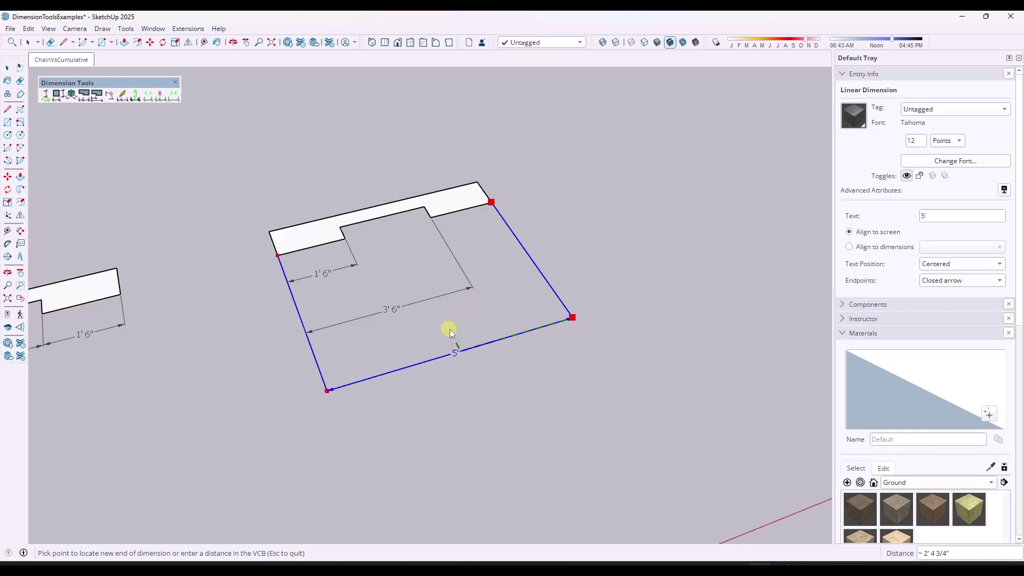
key(Escape)
click(208, 183)
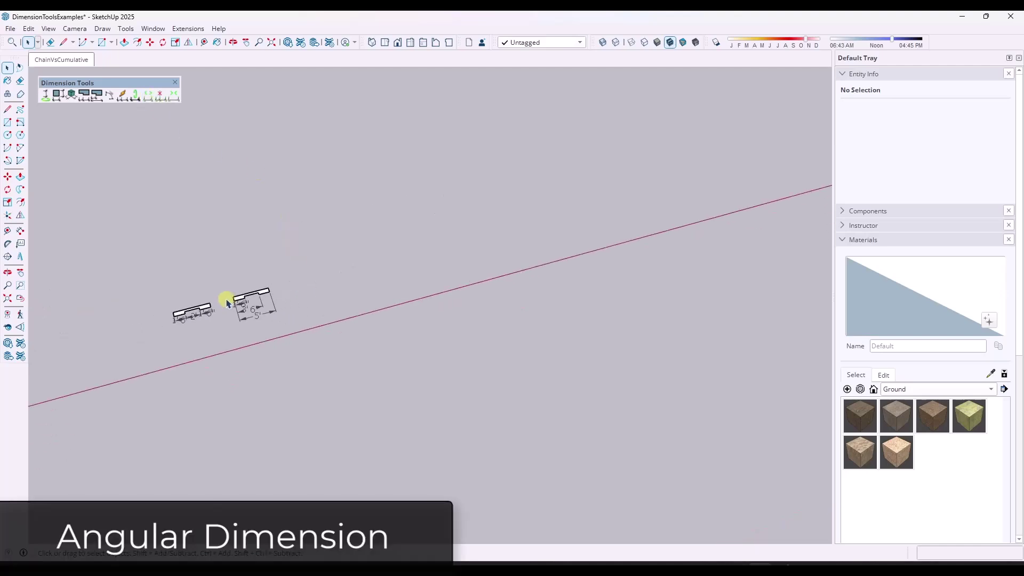
Add an angular dimension between the two straight cutout edges of the pie-shaped face, placing its arc and leader label outside the cutout.
scroll(286, 279, up, 10)
scroll(421, 263, up, 8)
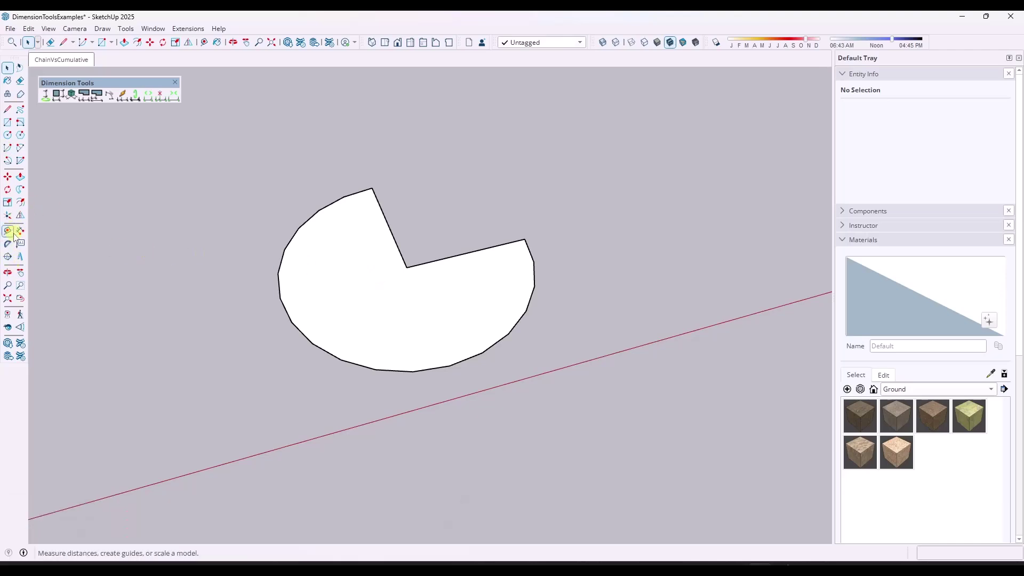
click(110, 95)
click(386, 221)
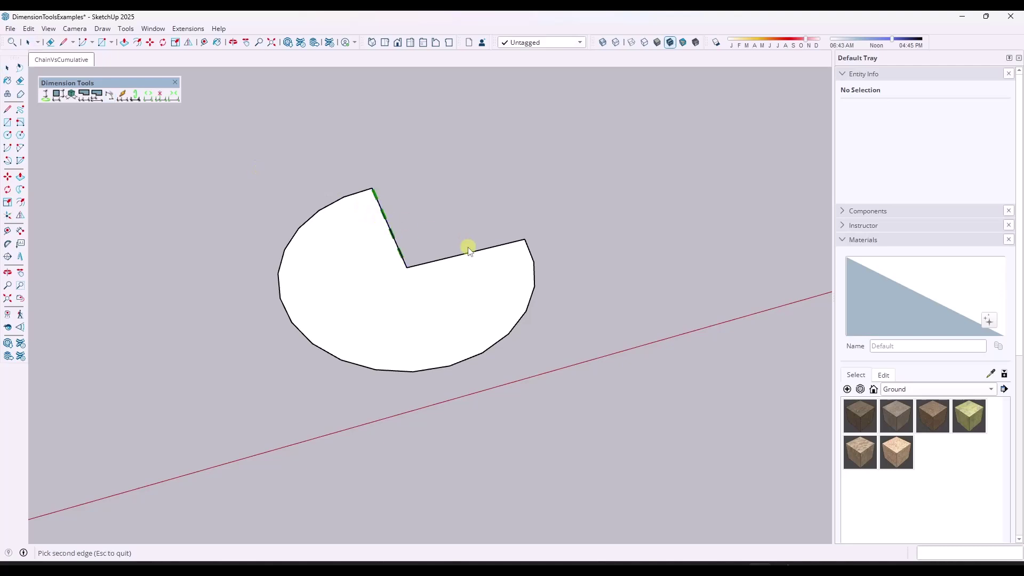
click(471, 255)
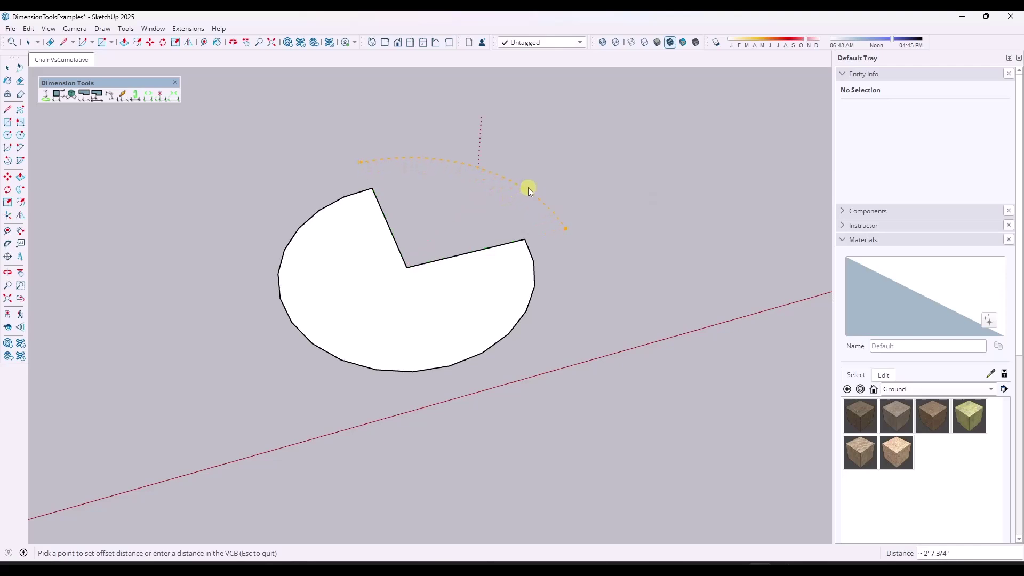
click(528, 189)
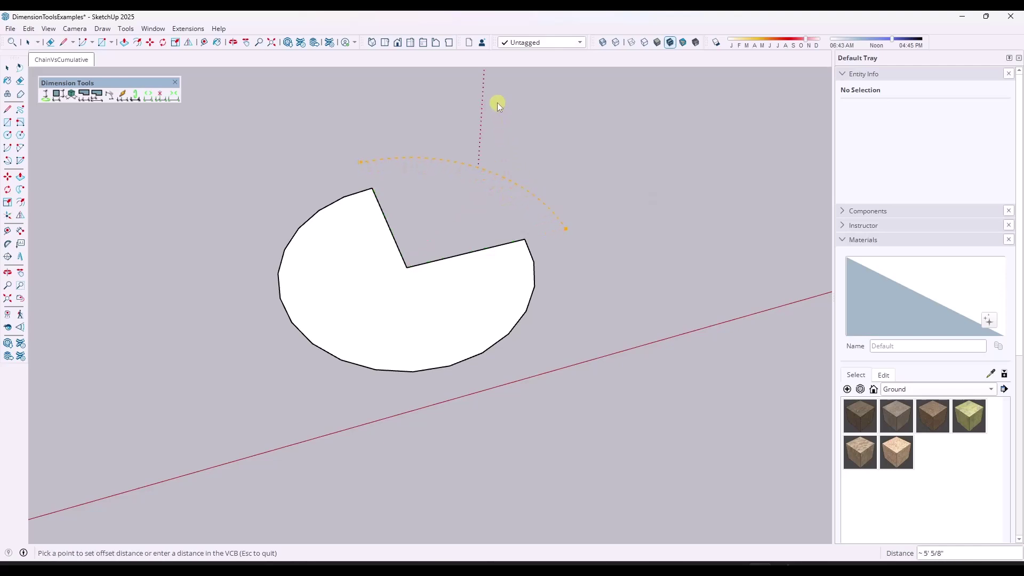
click(498, 137)
middle_drag(522, 217, 454, 279)
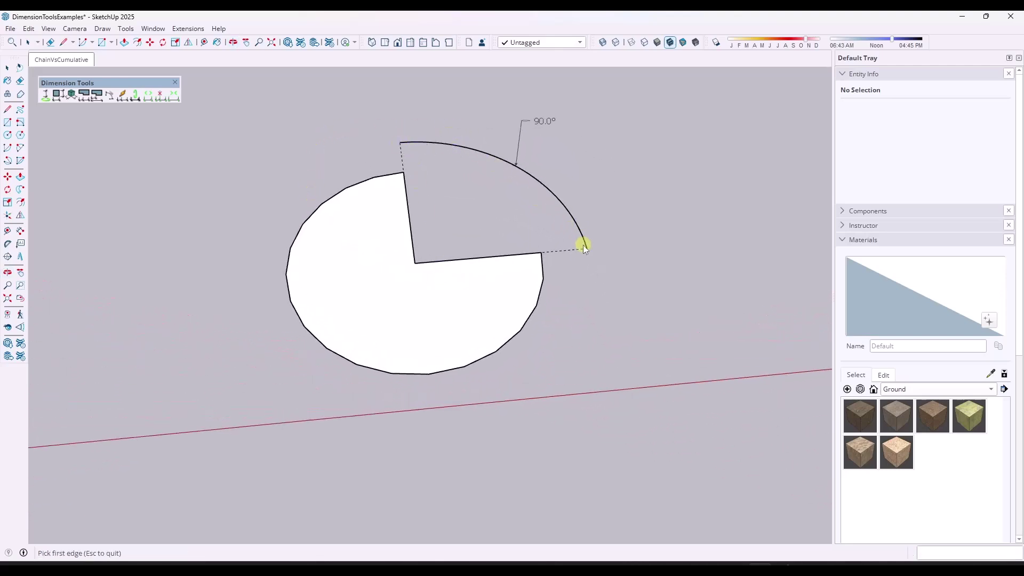
Add an angular dimension between the facing edges of the two far tabs on the tabbed circular face, placing its arc and leader label outside.
scroll(271, 259, down, 5)
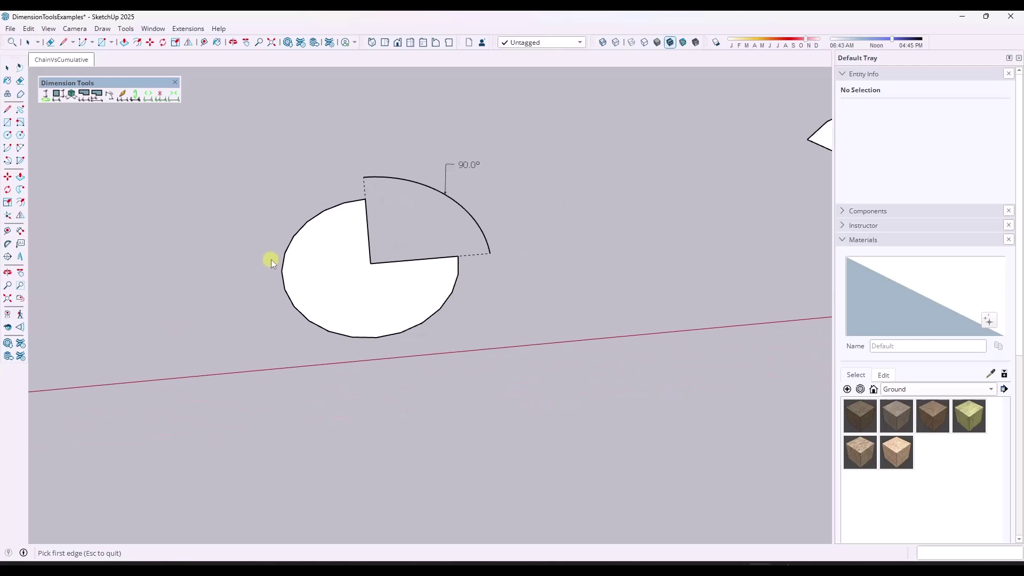
scroll(273, 254, down, 3)
scroll(606, 206, up, 5)
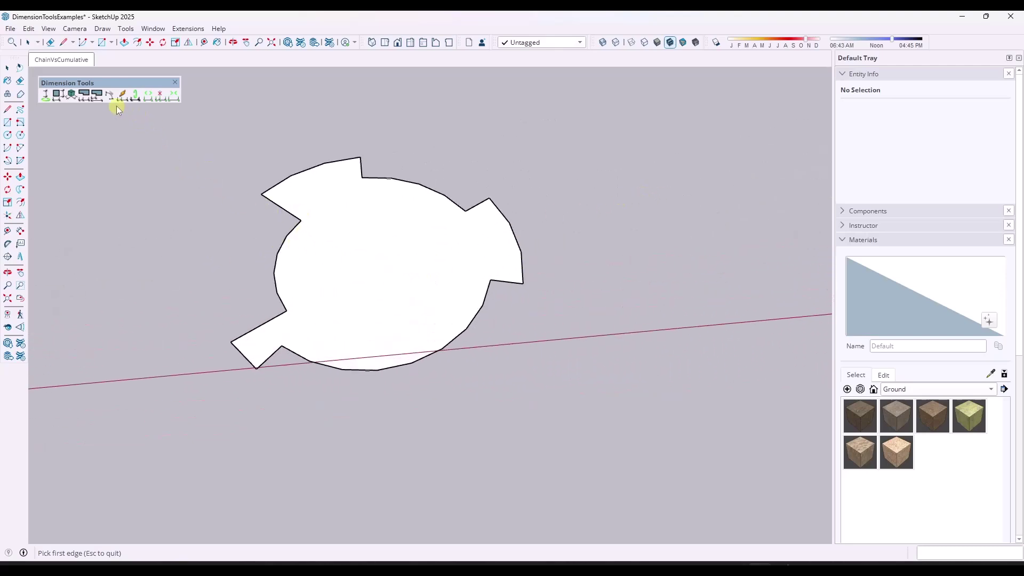
click(361, 168)
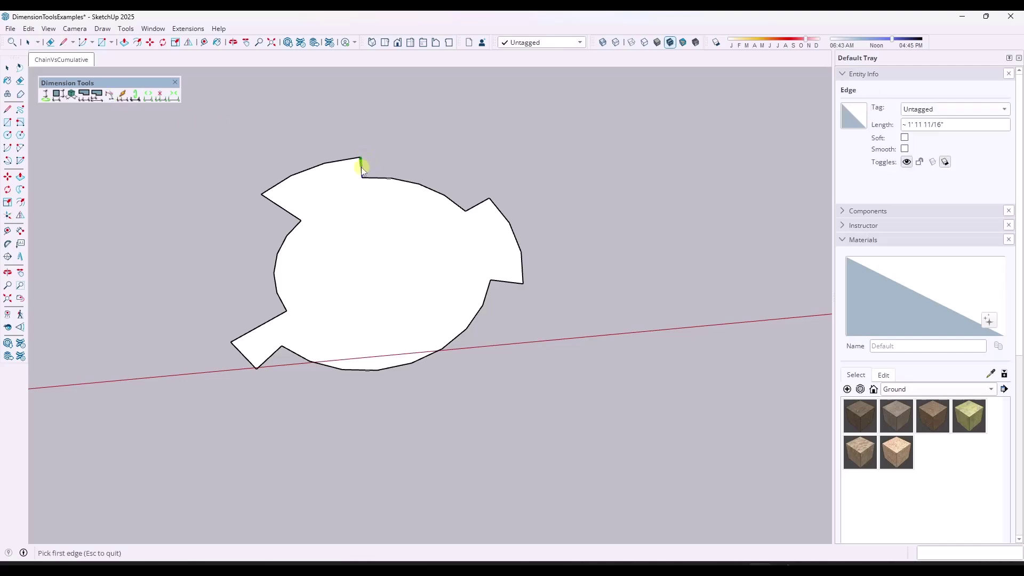
click(476, 207)
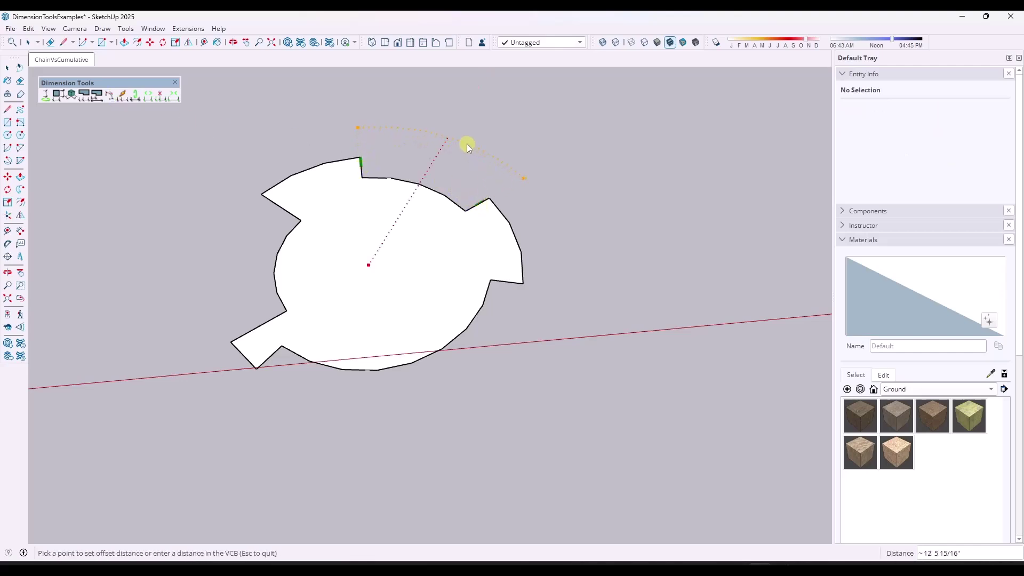
click(466, 143)
click(452, 101)
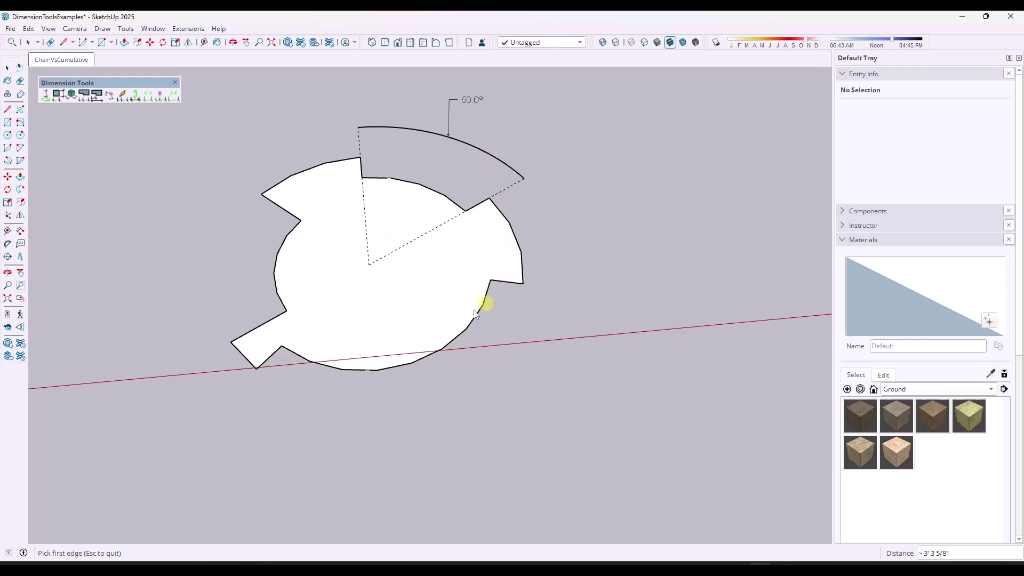
Add an angular dimension between the facing edges of the narrow near tab and the wide tab across from it, with its arc inside the face.
click(268, 360)
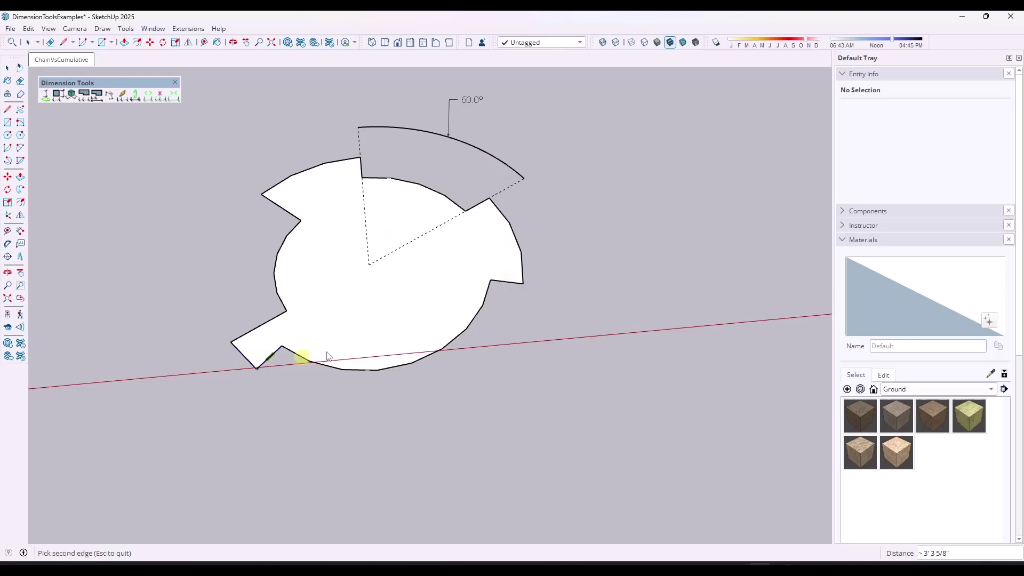
click(510, 284)
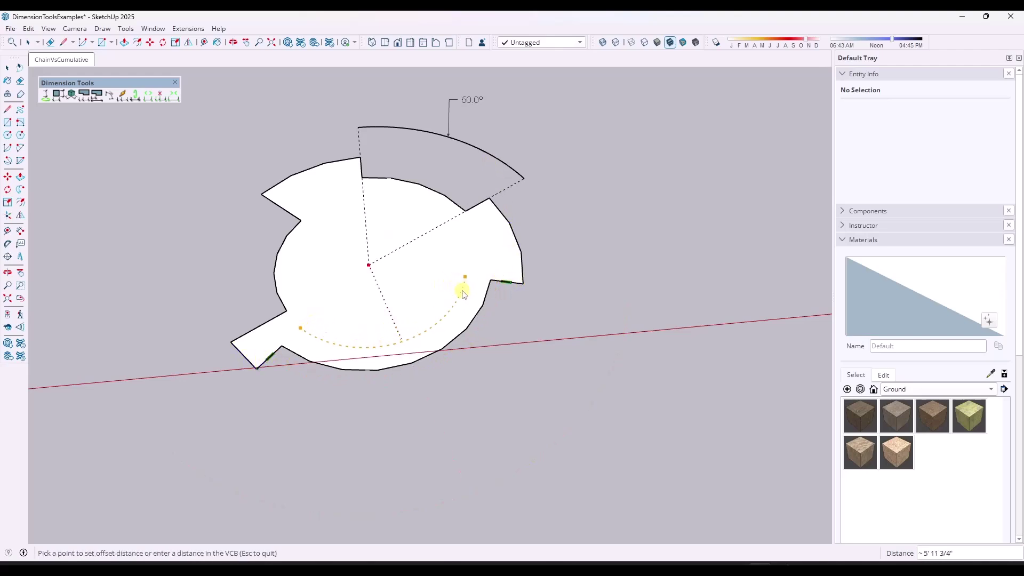
click(441, 304)
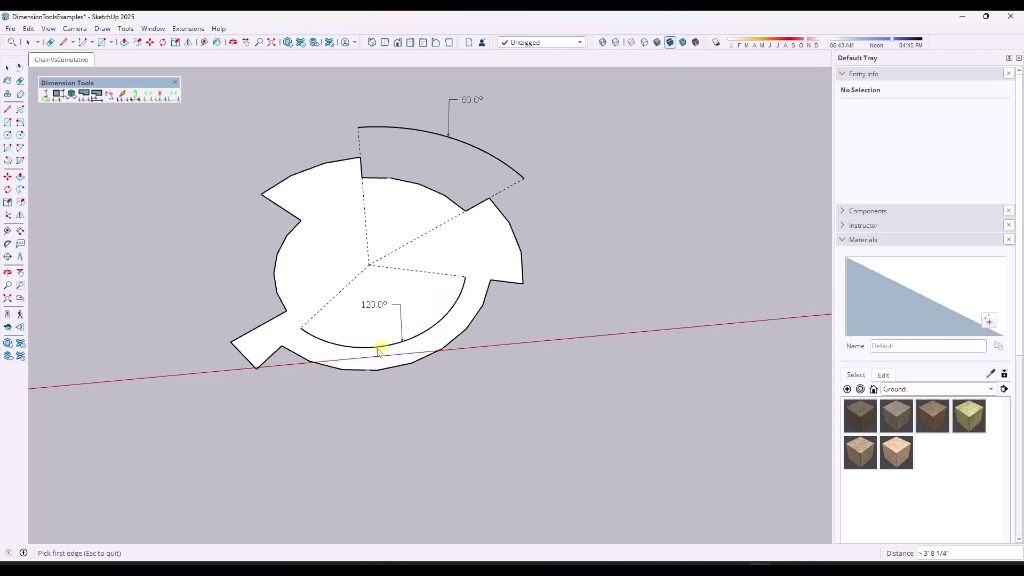
Add an angular dimension between the narrow tab's other edge and the facing edge of the remaining wide tab, placing its arc outside the face.
middle_drag(377, 347, 309, 360)
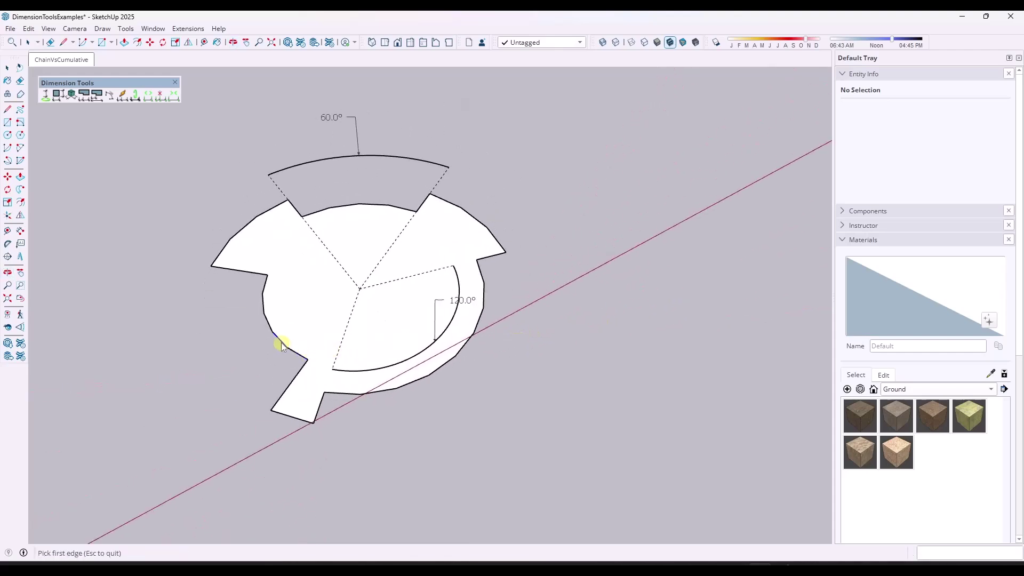
click(301, 372)
click(238, 268)
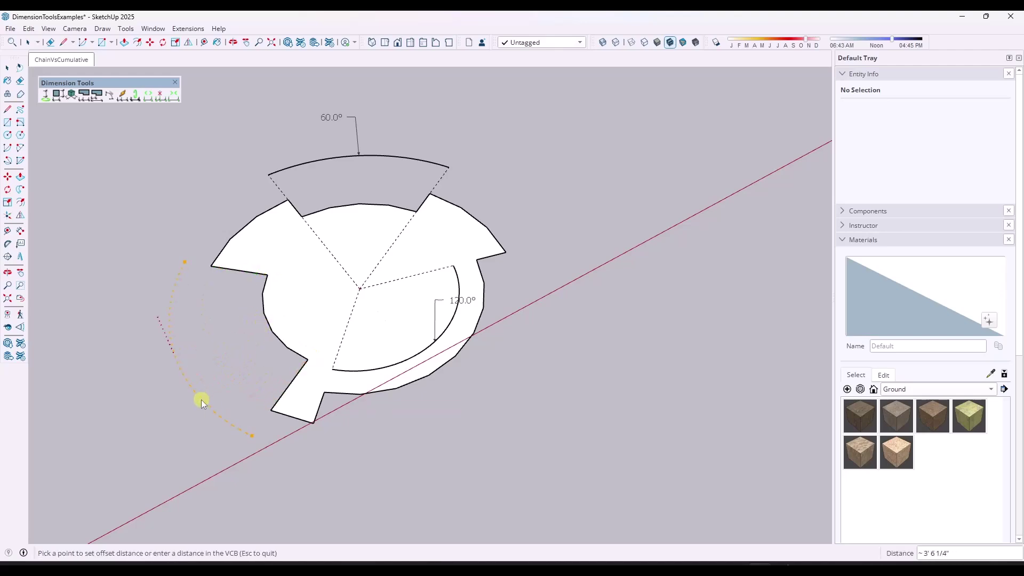
click(144, 337)
middle_drag(252, 361, 320, 331)
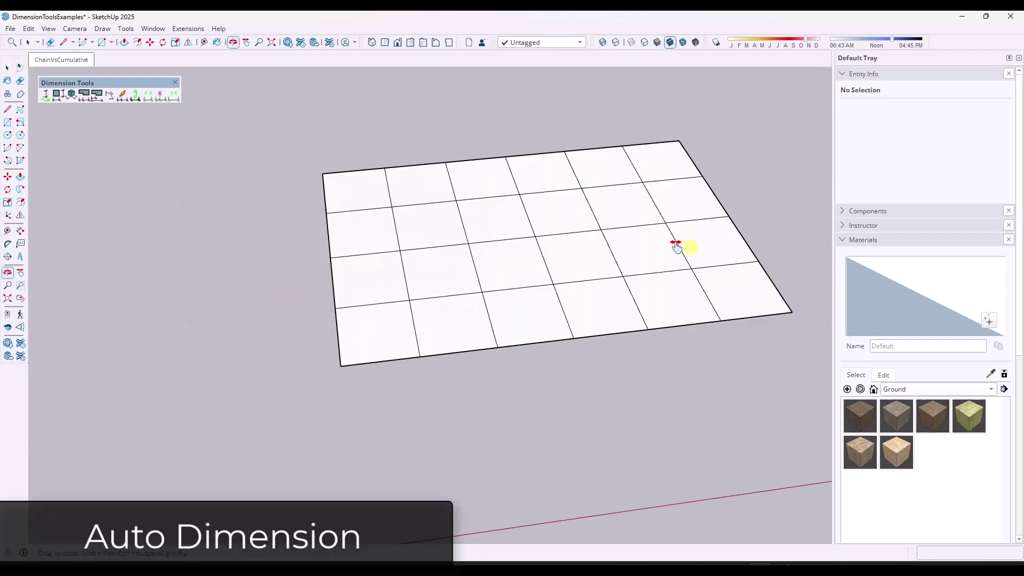
Try automatic dimensions along the grid's lengthwise middle line from one outer edge to the other, standing upright, and undo them.
middle_drag(679, 244, 438, 269)
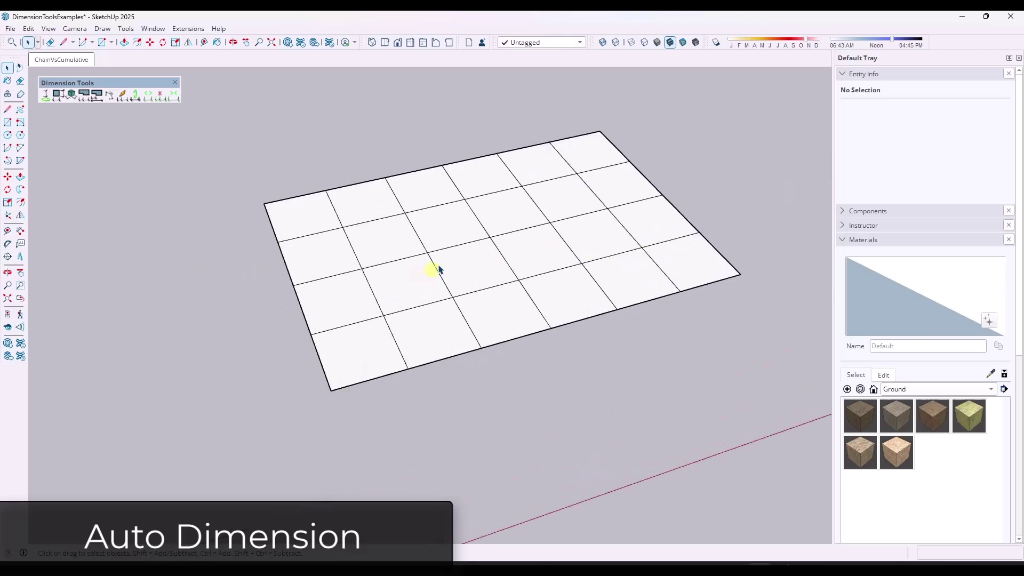
shift+middle_drag(626, 188, 593, 214)
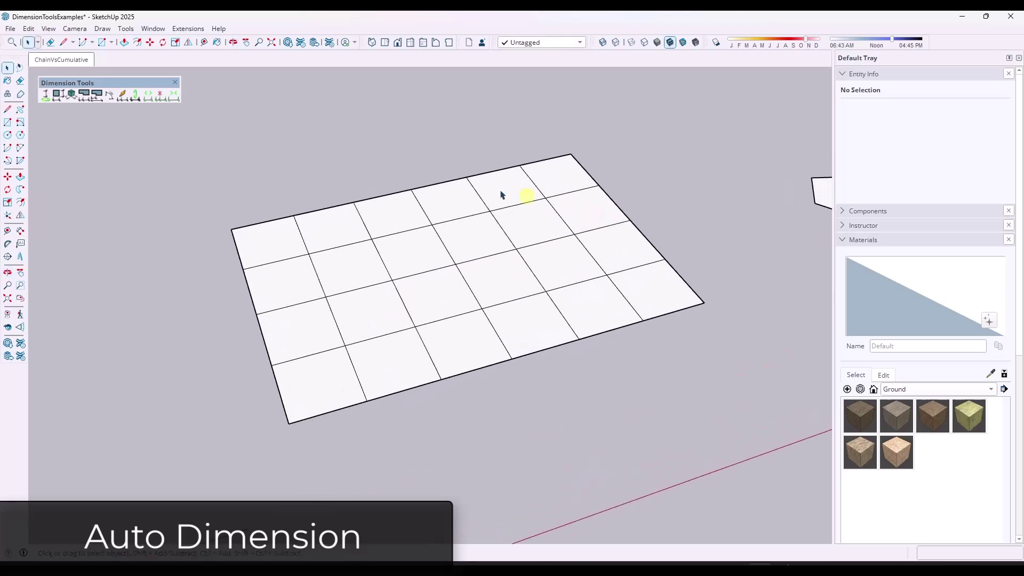
click(122, 96)
click(257, 314)
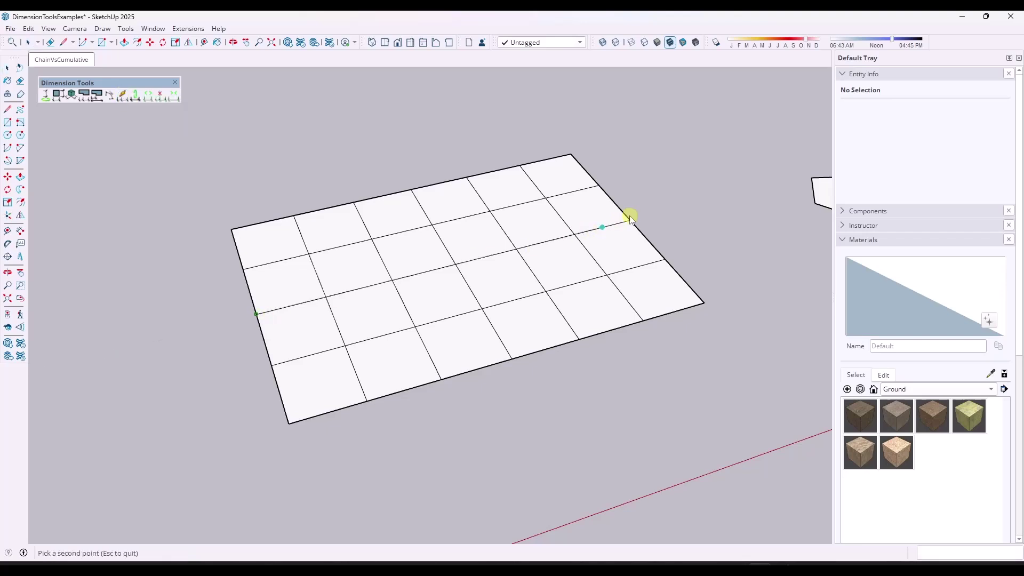
click(629, 220)
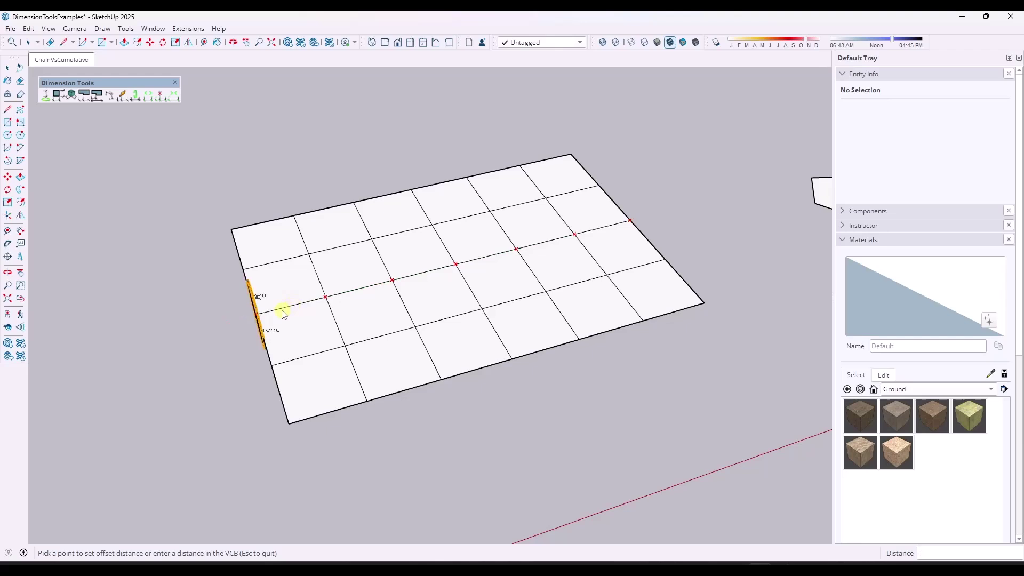
click(290, 275)
middle_drag(290, 275, 304, 263)
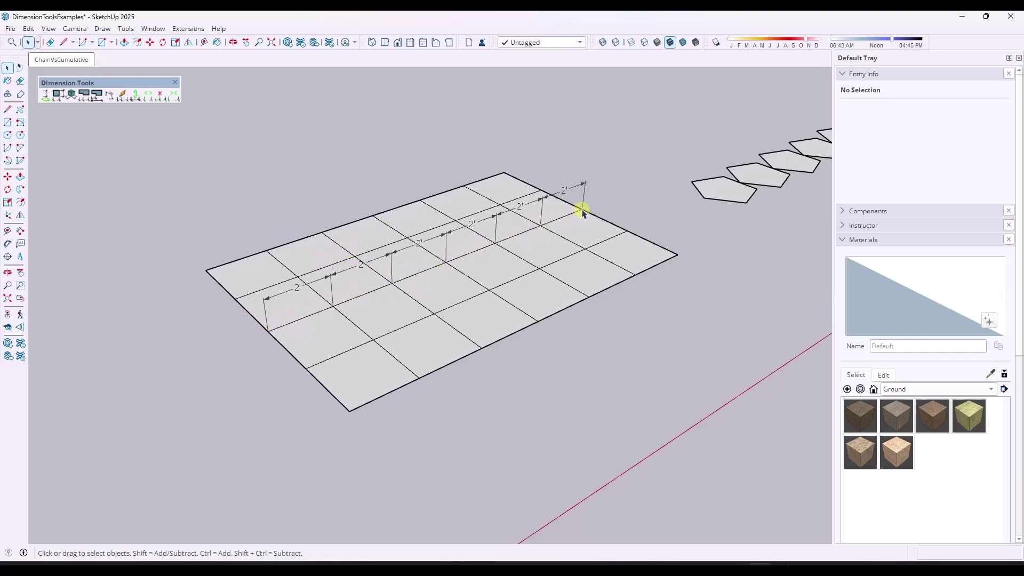
key(ctrl+z)
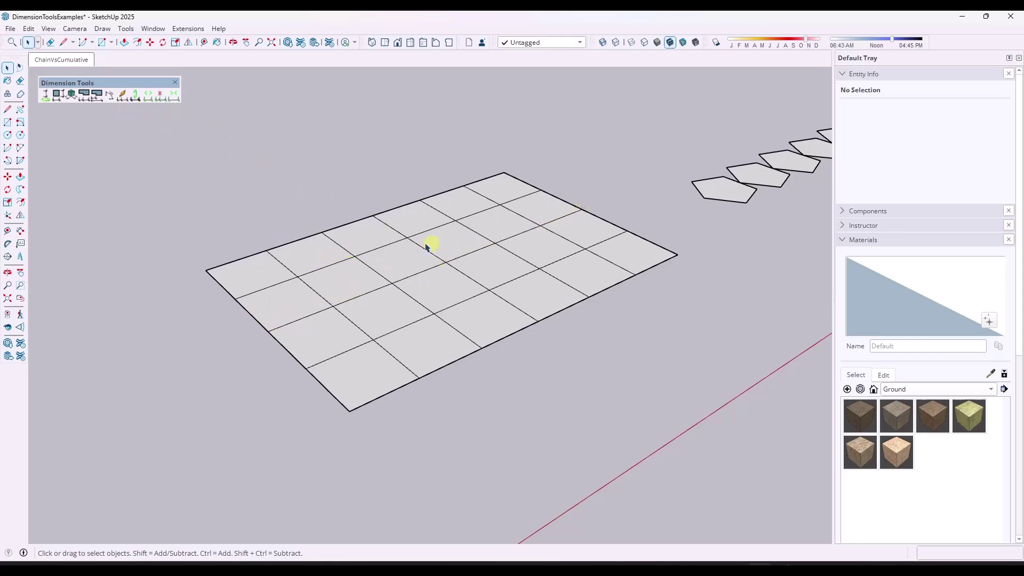
Add automatic dimensions diagonally across the grid from its near corner to the opposite corner, rotated to stand up from the face.
key(d)
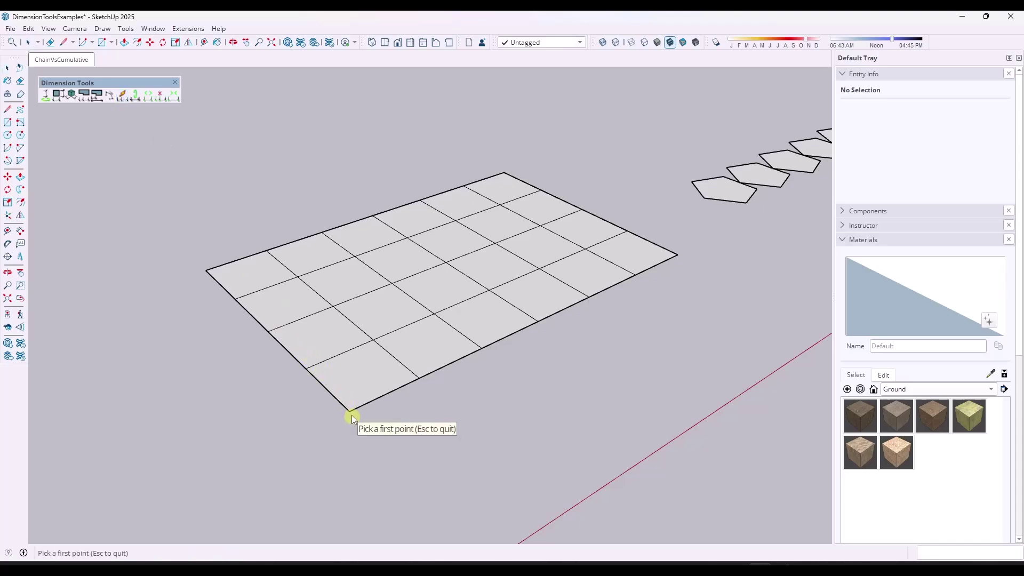
click(350, 411)
click(503, 174)
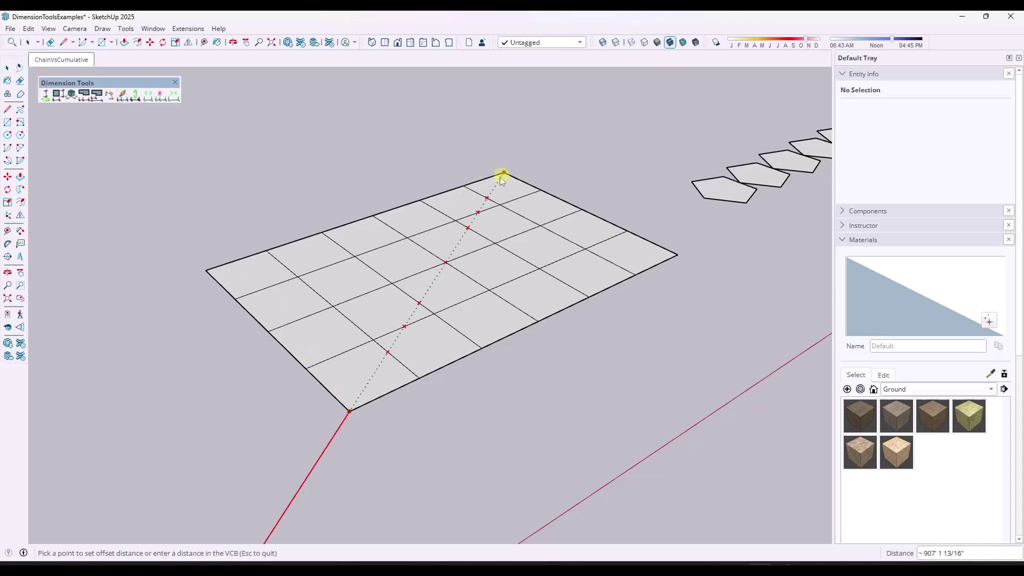
middle_drag(487, 249, 350, 298)
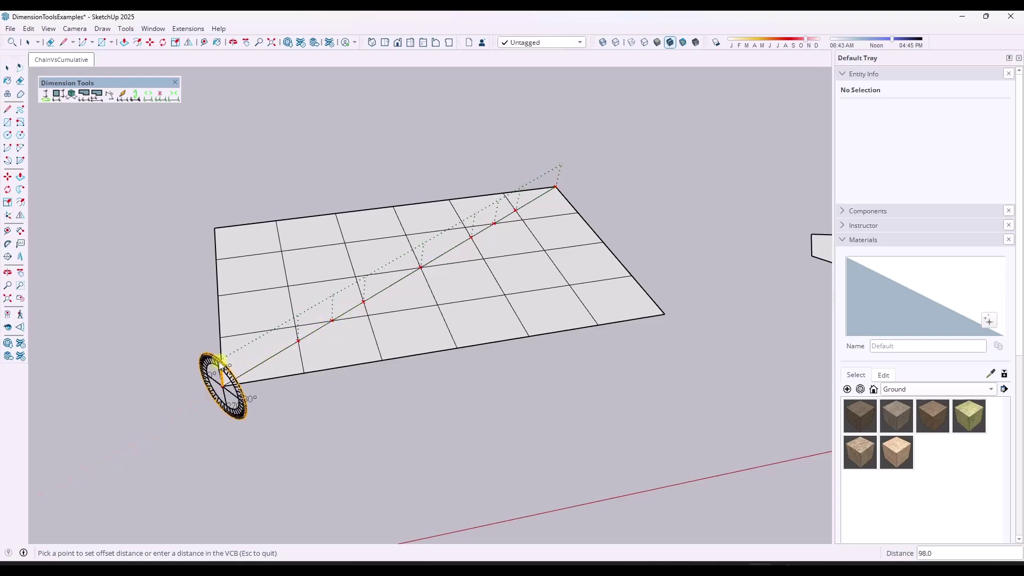
click(217, 363)
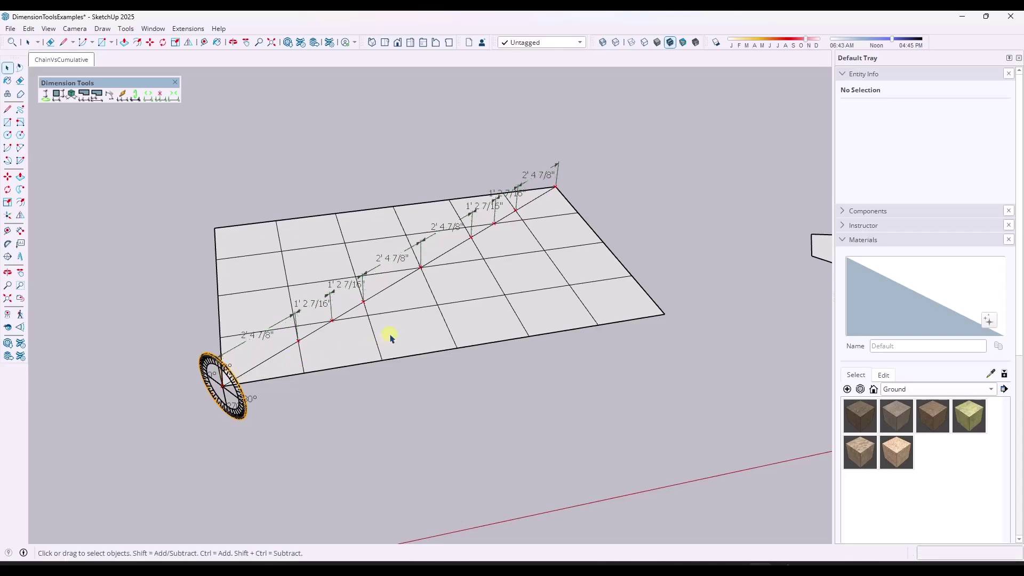
middle_drag(389, 336, 198, 341)
key(space)
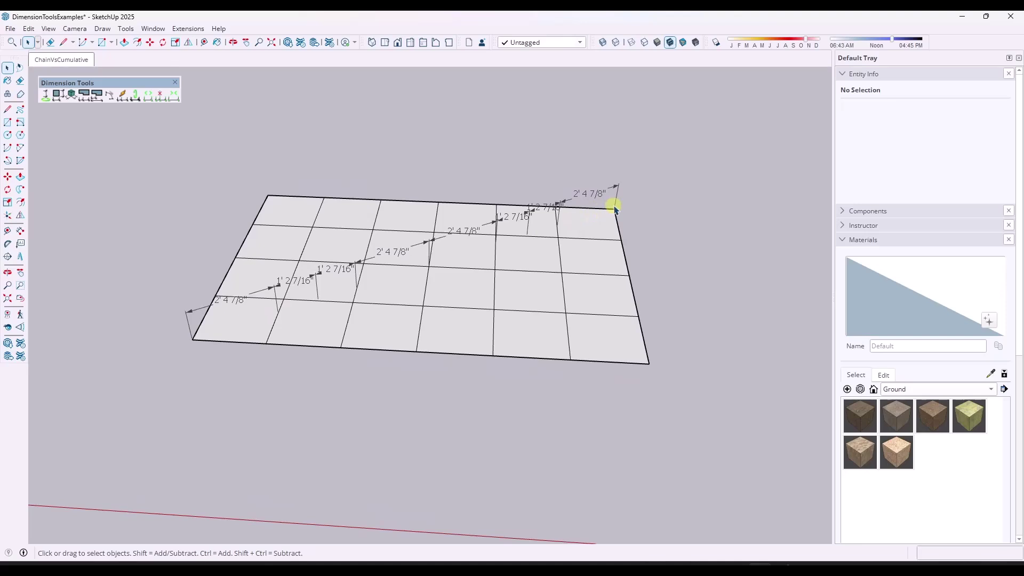
Add upright automatic dimensions through the row of pentagons, from the first one's outer vertex to the midpoint of the last one's end edge.
middle_drag(169, 355, 555, 414)
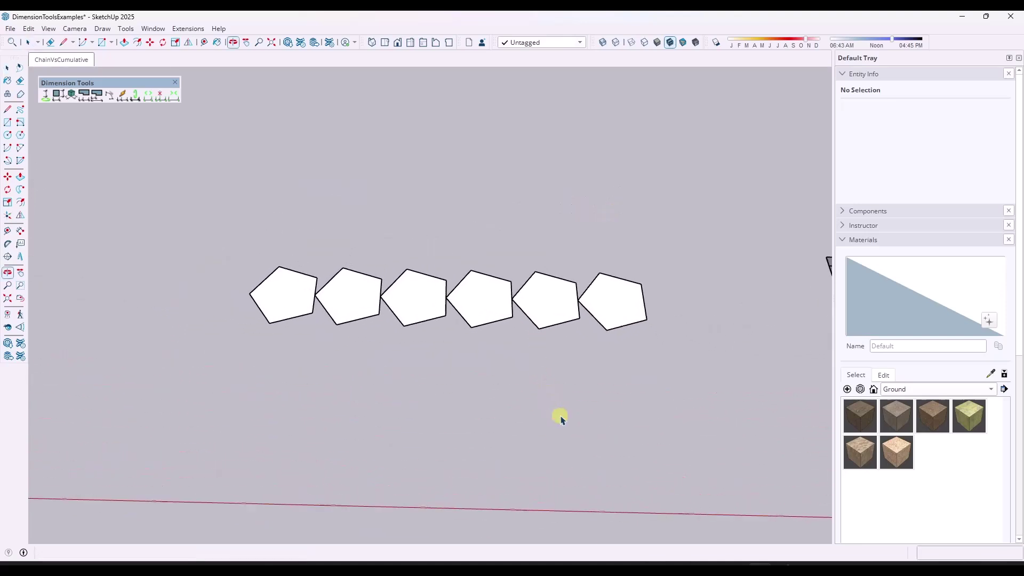
click(122, 97)
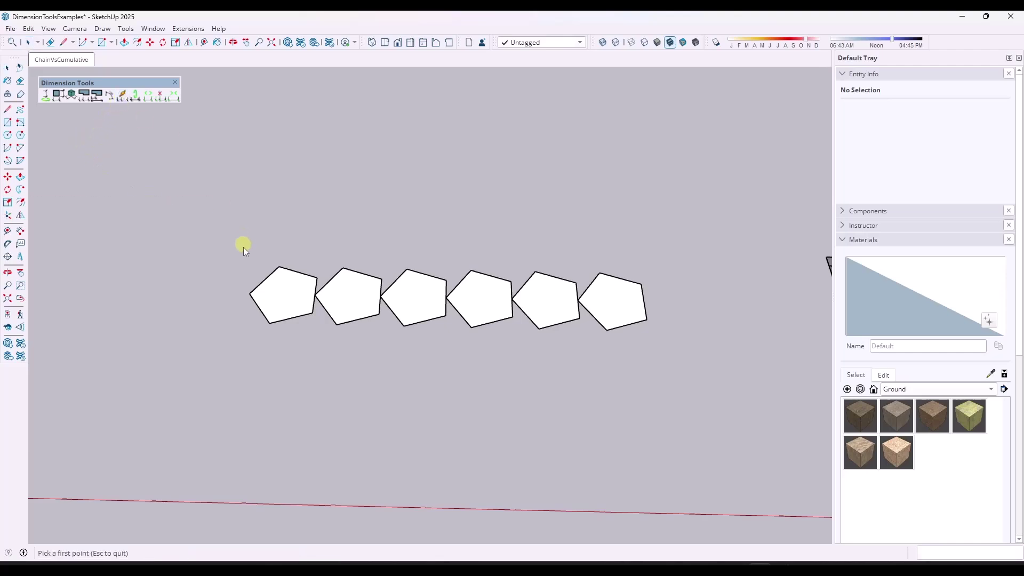
click(251, 294)
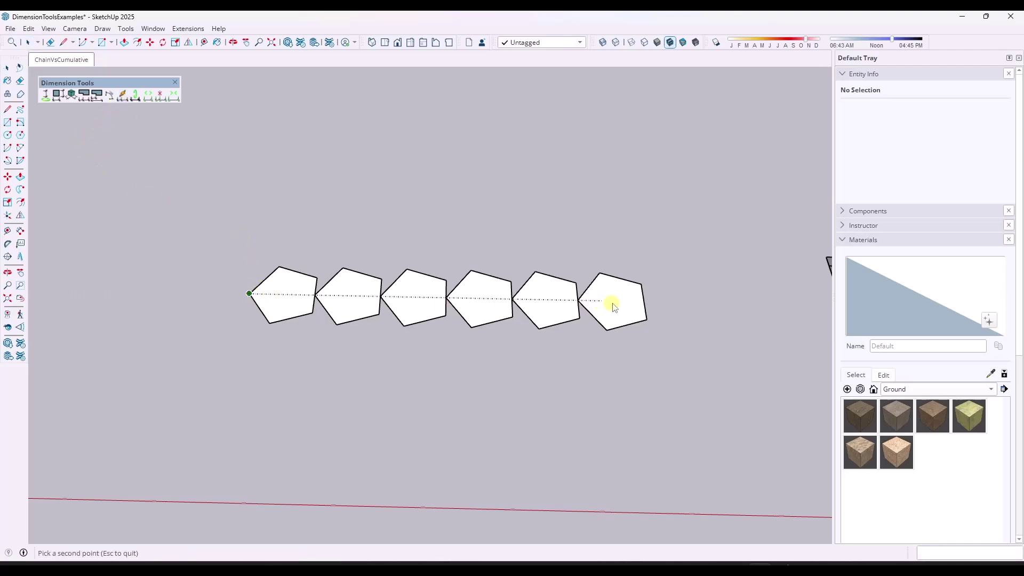
click(643, 302)
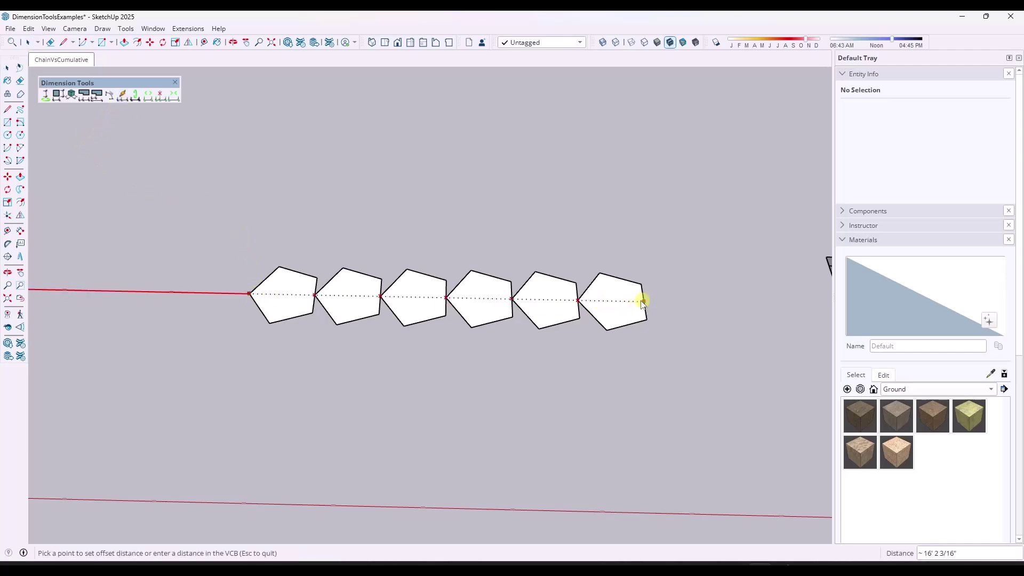
click(236, 310)
click(248, 283)
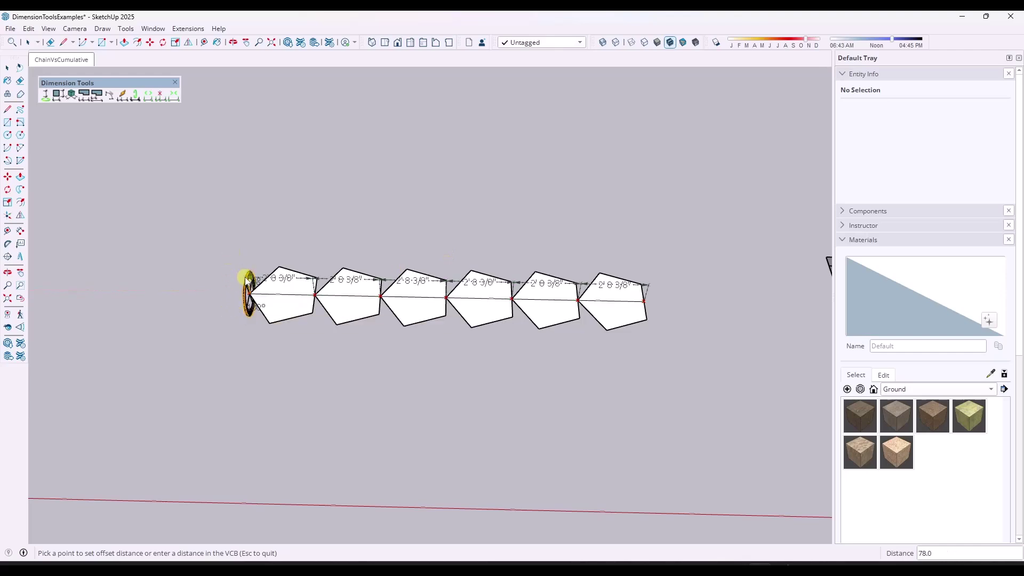
middle_drag(302, 320, 422, 139)
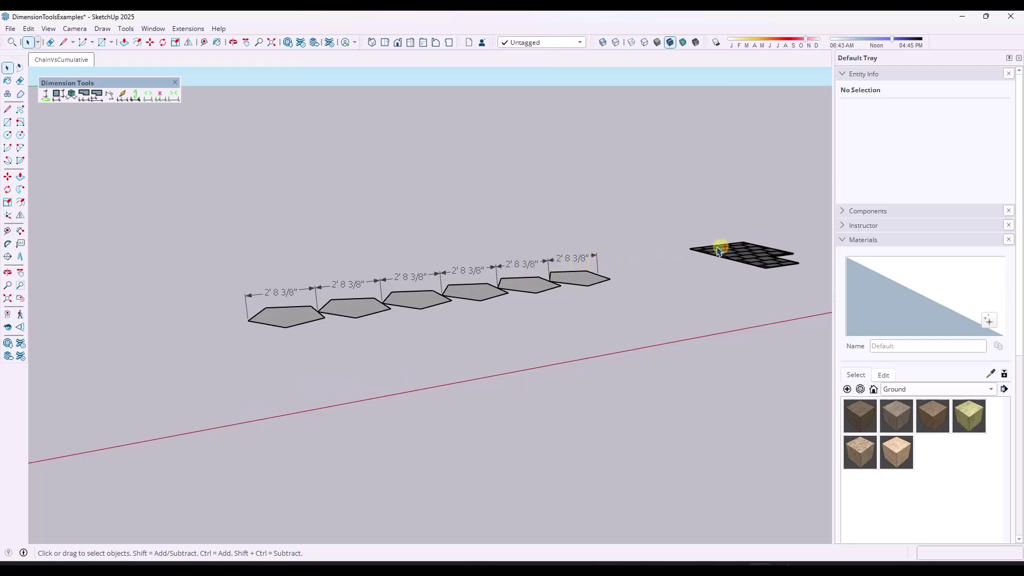
Start automatic dimensions along the paved area's long straight edge, from its far top corner to its near top corner.
middle_drag(722, 245, 254, 335)
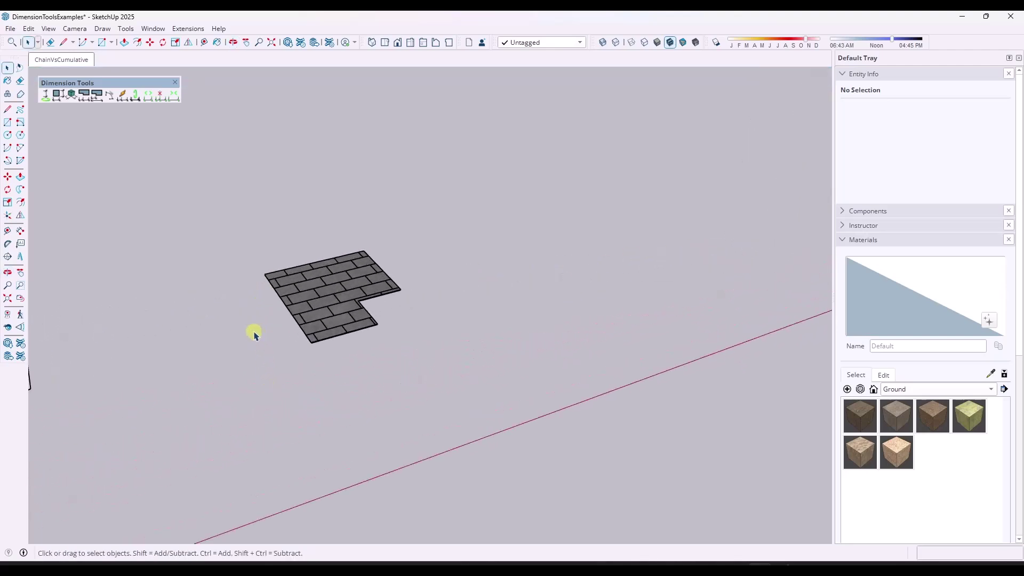
scroll(259, 327, up, 6)
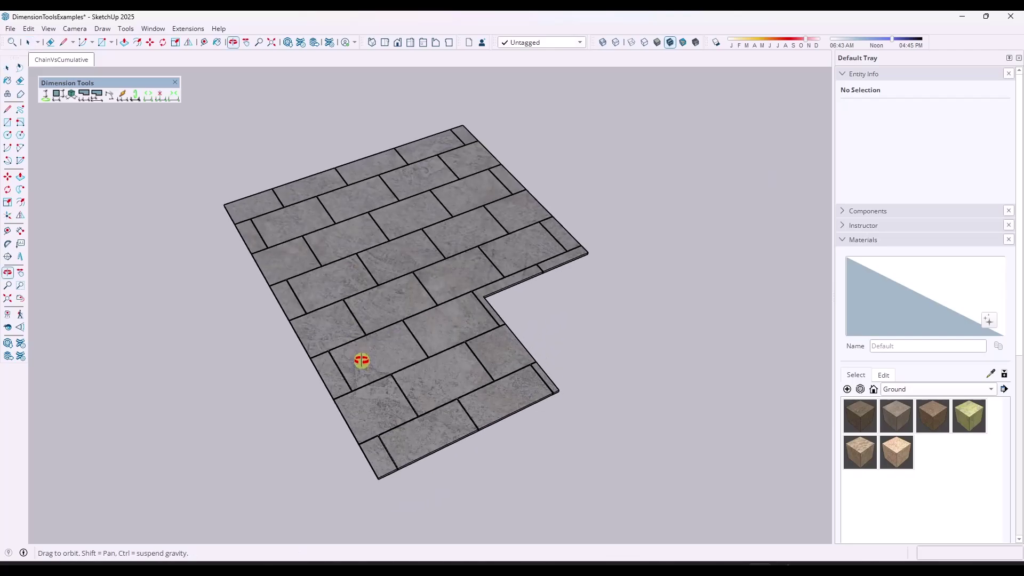
scroll(237, 240, up, 8)
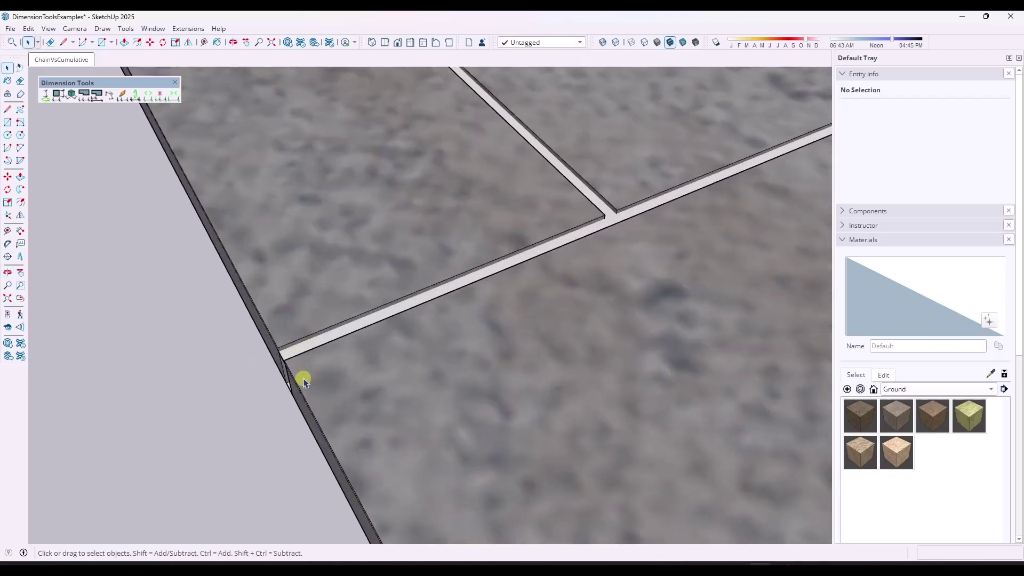
middle_drag(299, 377, 441, 274)
scroll(418, 293, down, 8)
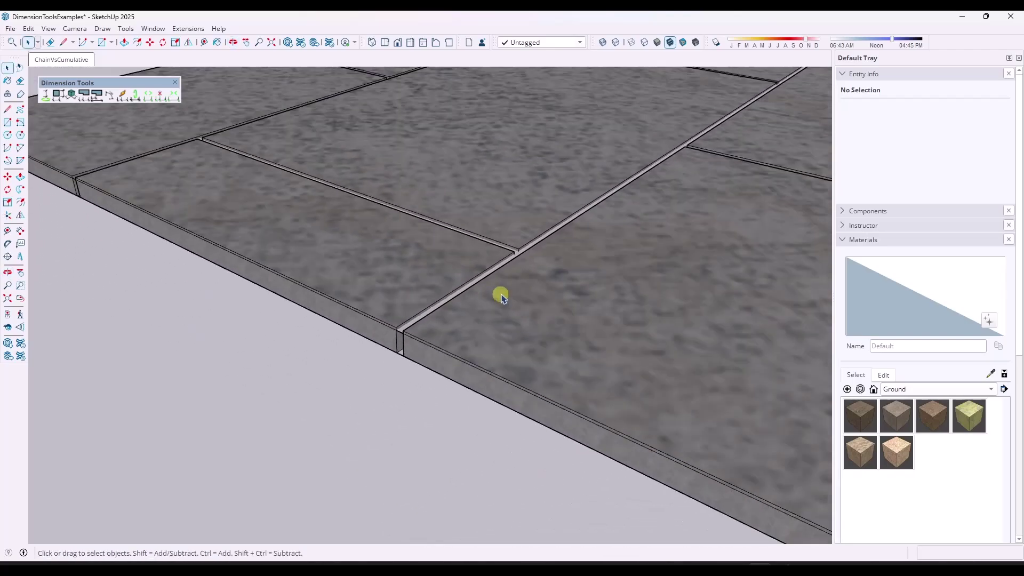
scroll(99, 158, up, 5)
click(123, 96)
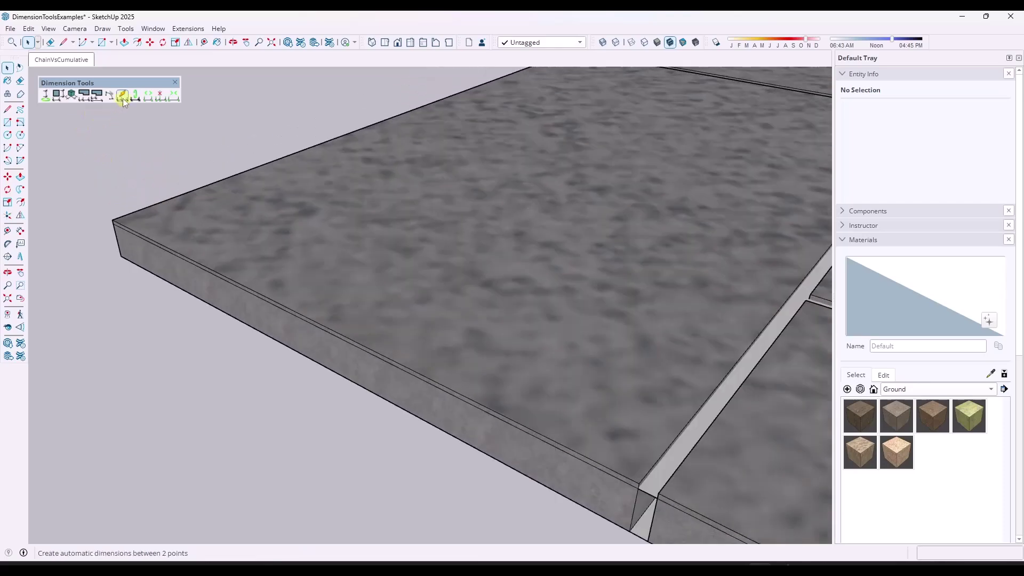
scroll(110, 210, up, 3)
click(124, 238)
scroll(107, 187, down, 4)
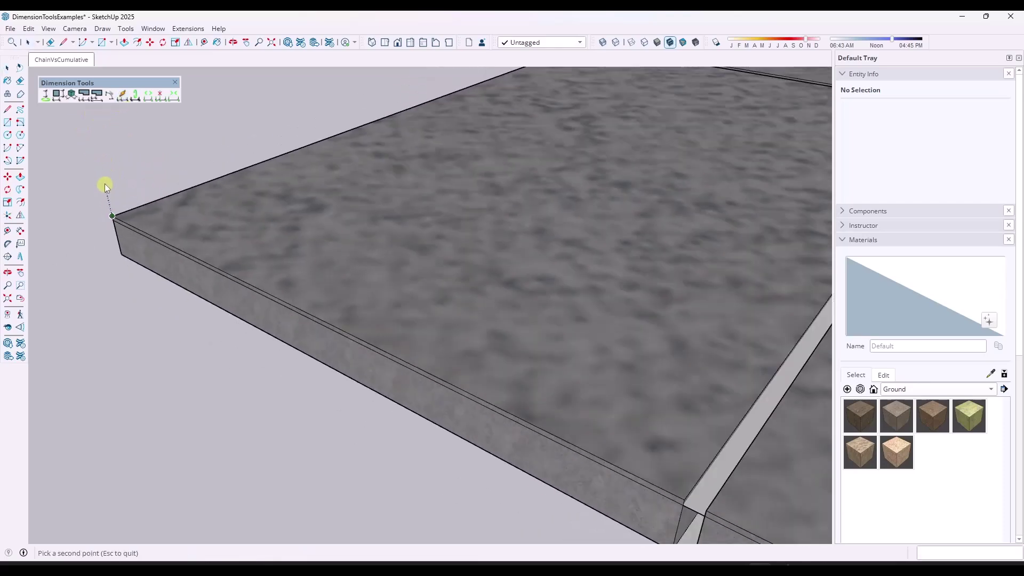
scroll(118, 187, down, 5)
scroll(431, 334, up, 5)
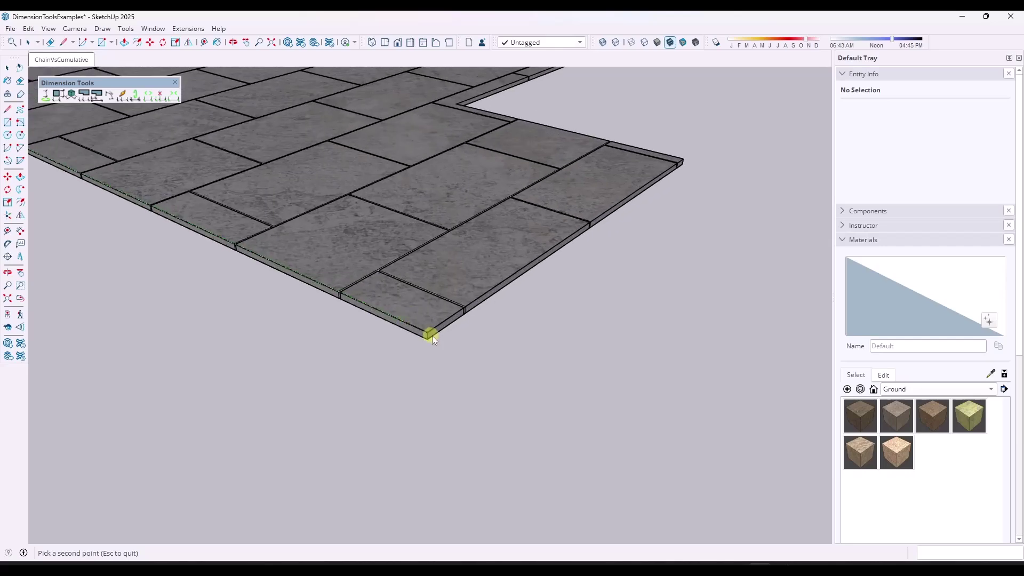
scroll(431, 335, up, 3)
click(416, 323)
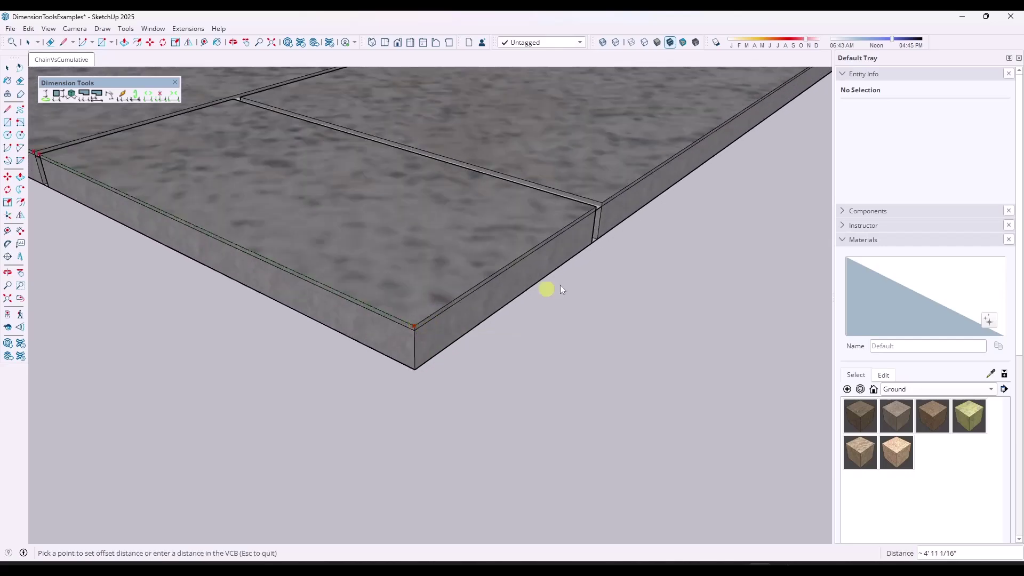
Examine the points detected at the paver joints along the long edge, checking which sides of the gaps are picked up.
scroll(540, 282, down, 4)
scroll(519, 280, down, 5)
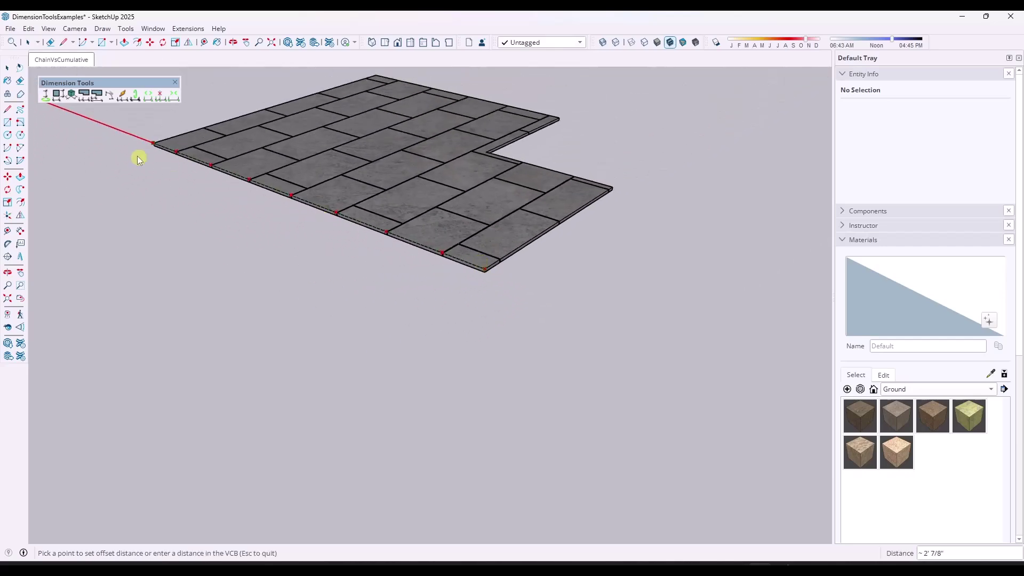
scroll(160, 153, up, 4)
scroll(206, 169, up, 4)
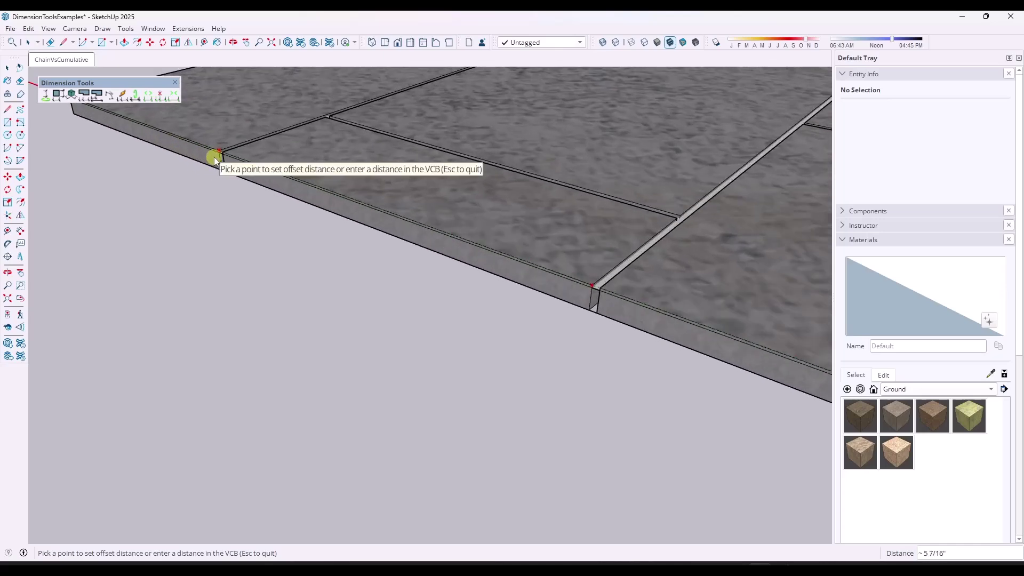
scroll(218, 159, up, 5)
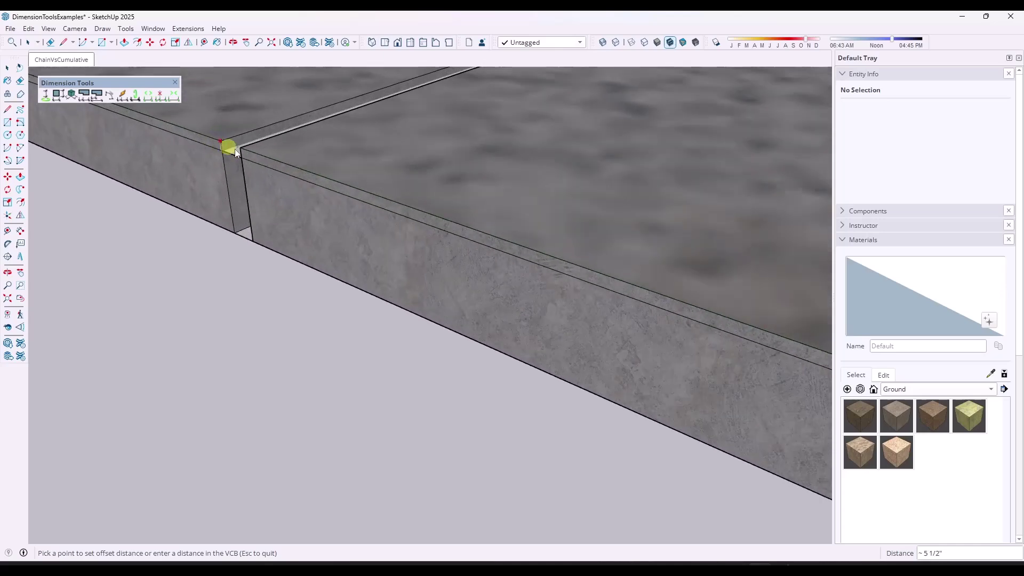
scroll(178, 148, down, 6)
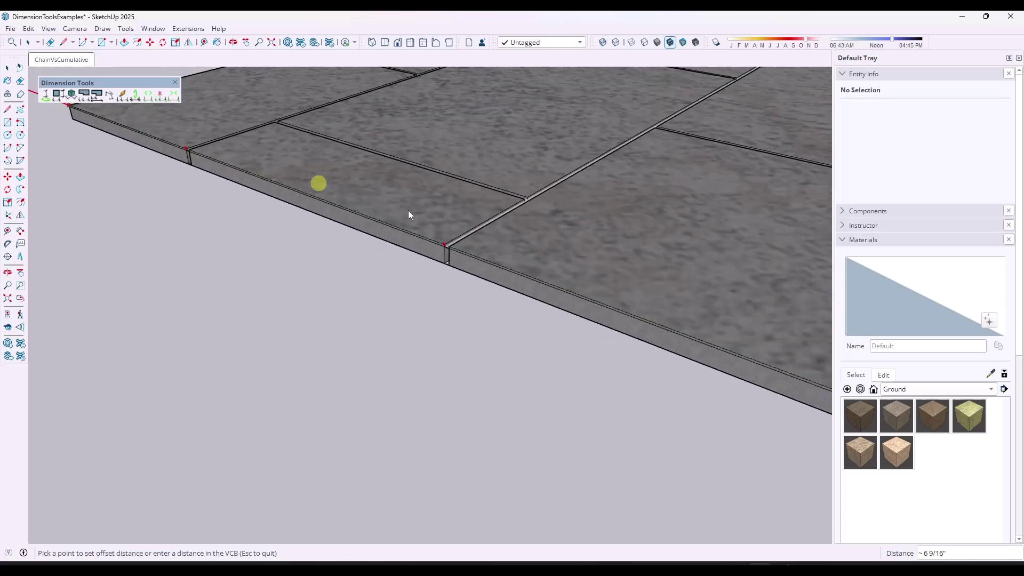
scroll(450, 261, up, 4)
scroll(449, 262, up, 4)
scroll(258, 203, down, 5)
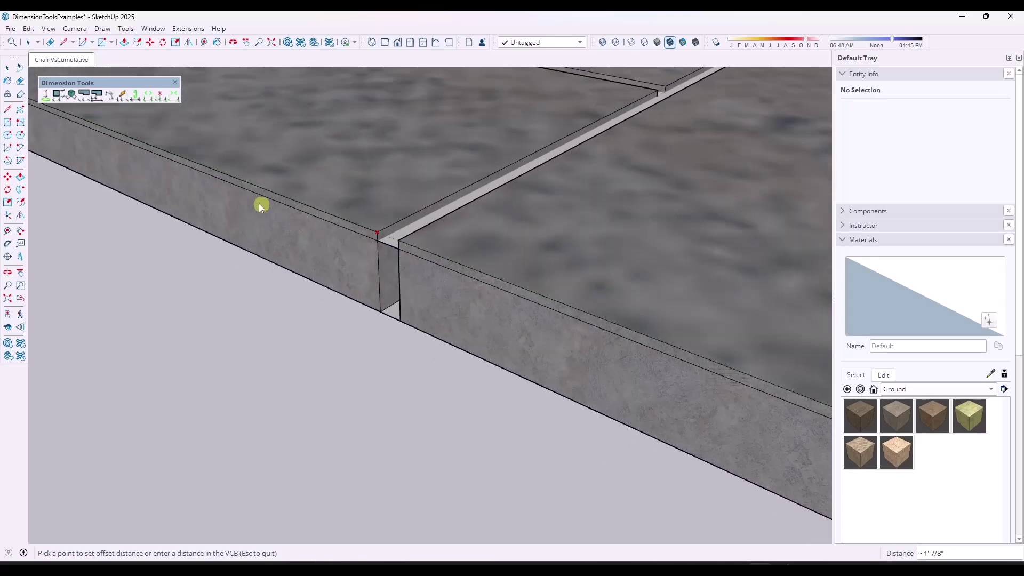
scroll(244, 202, down, 5)
scroll(327, 249, up, 3)
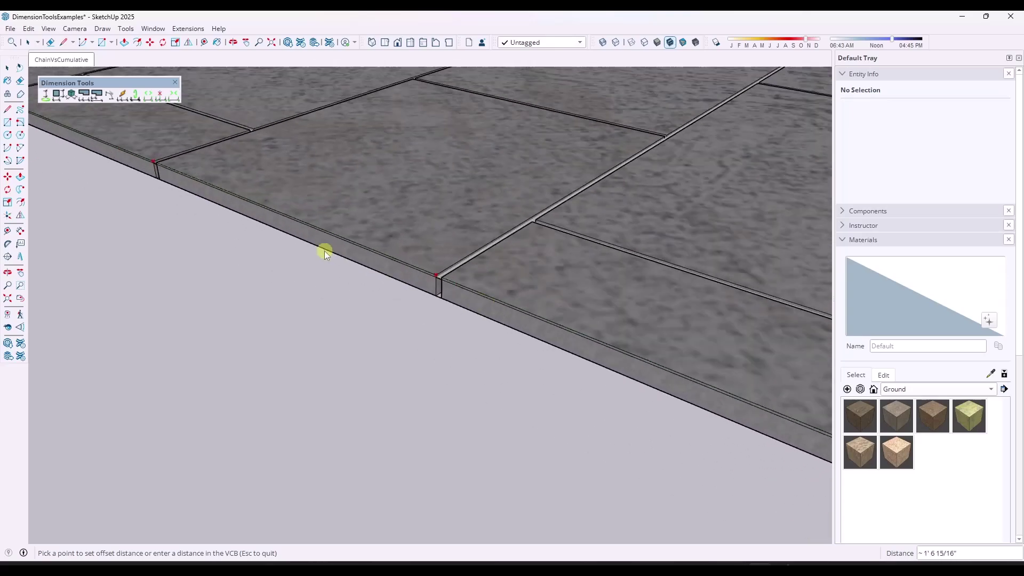
scroll(562, 319, up, 5)
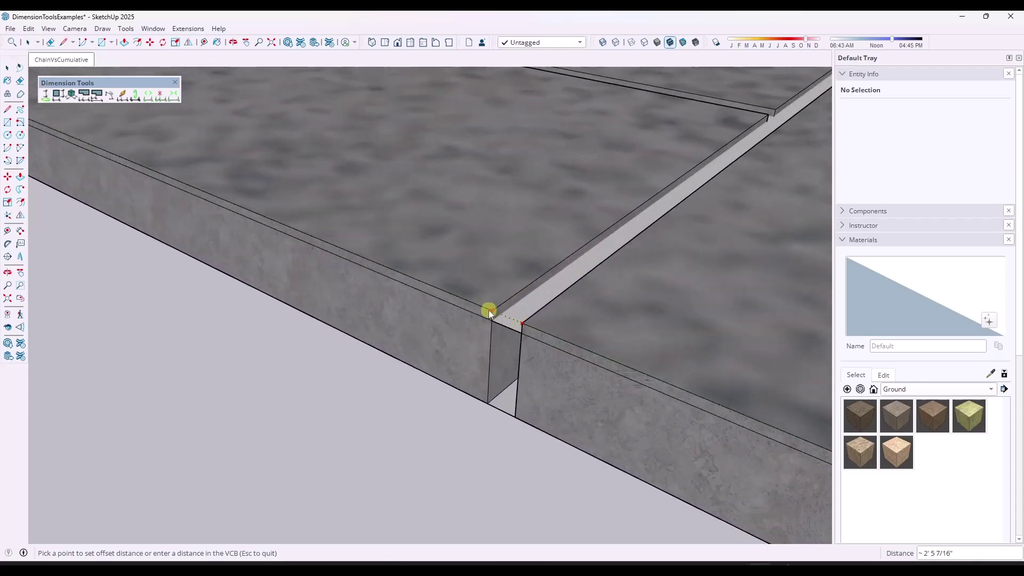
scroll(508, 316, down, 3)
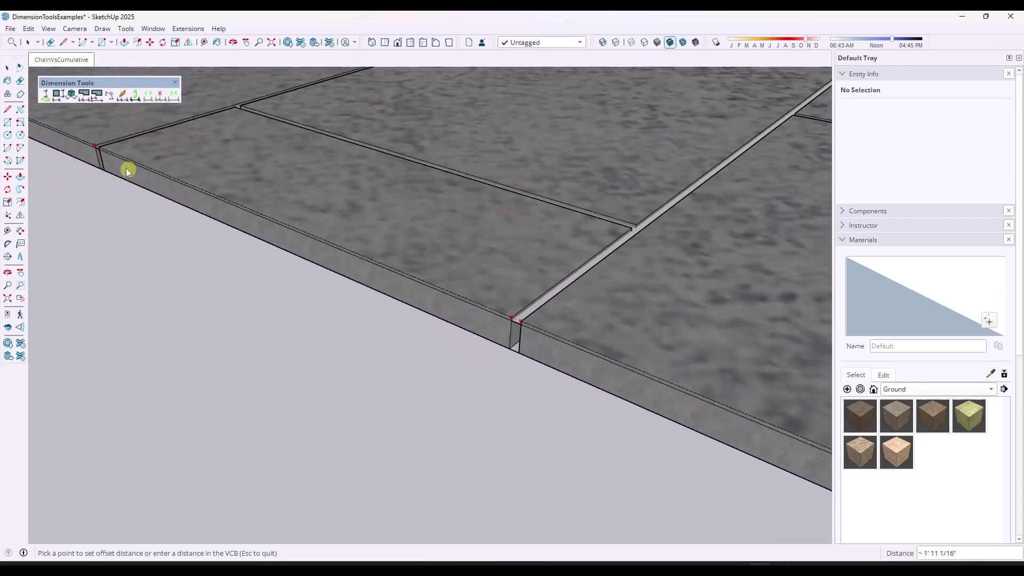
scroll(317, 198, down, 8)
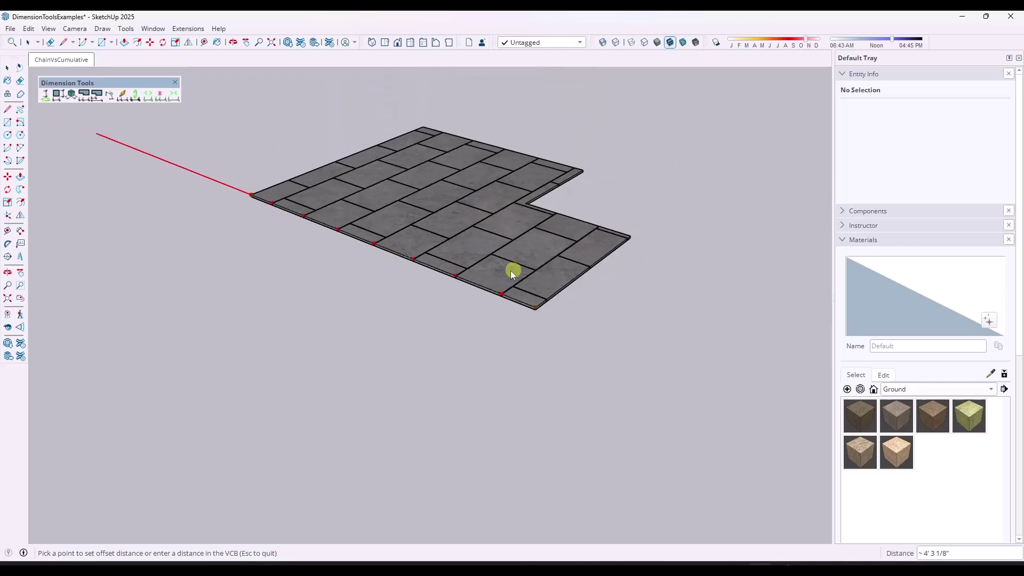
Place the automatic dimensions outside the paved area's long edge, rotated to lie flat in its plane.
middle_drag(511, 270, 322, 330)
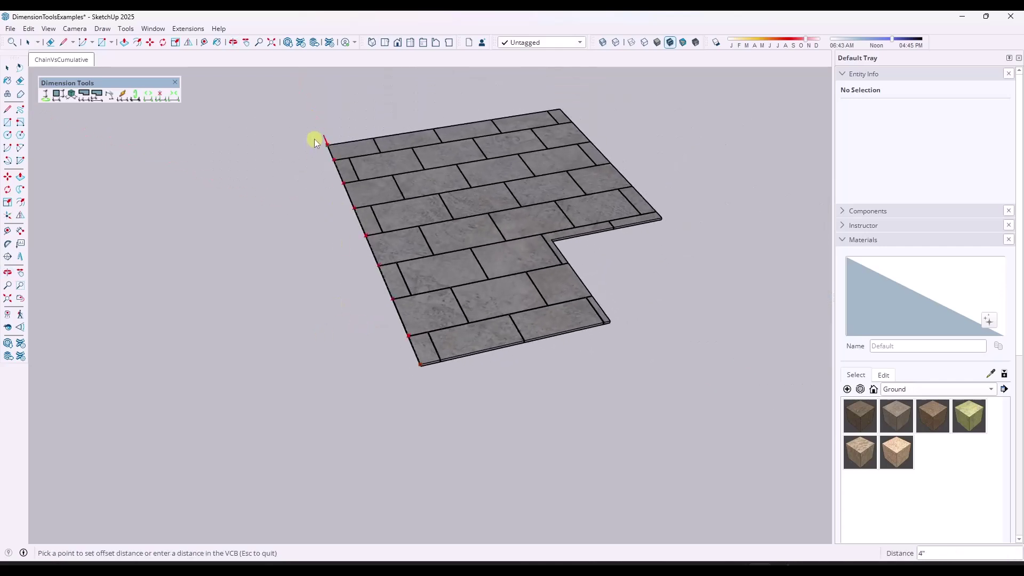
click(309, 124)
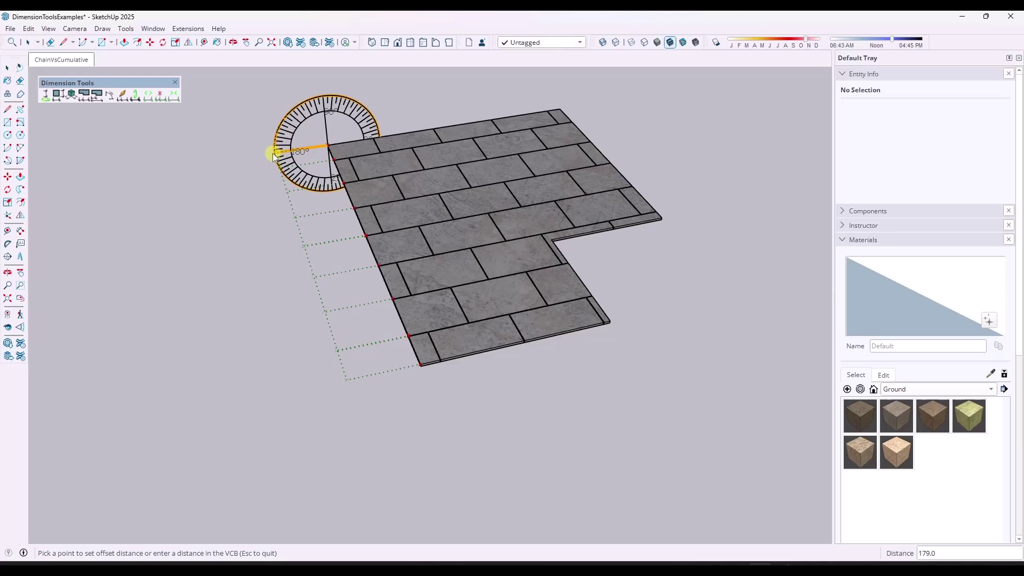
click(272, 155)
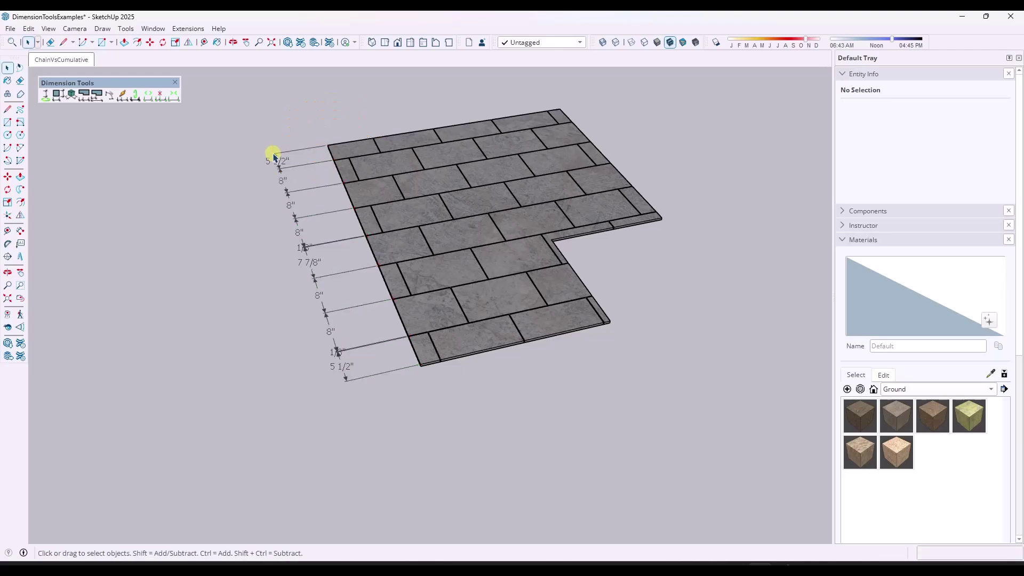
Examine the paver row and joint dimensions beside the long edge, comparing them with the gaps between the pavers.
middle_drag(286, 160, 355, 357)
drag(344, 389, 353, 350)
key(space)
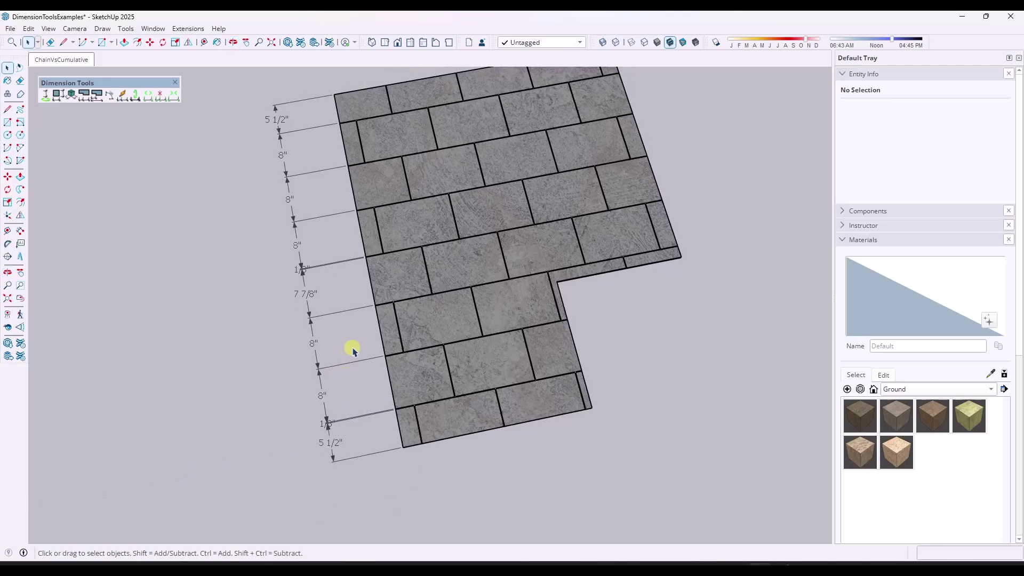
scroll(329, 421, up, 10)
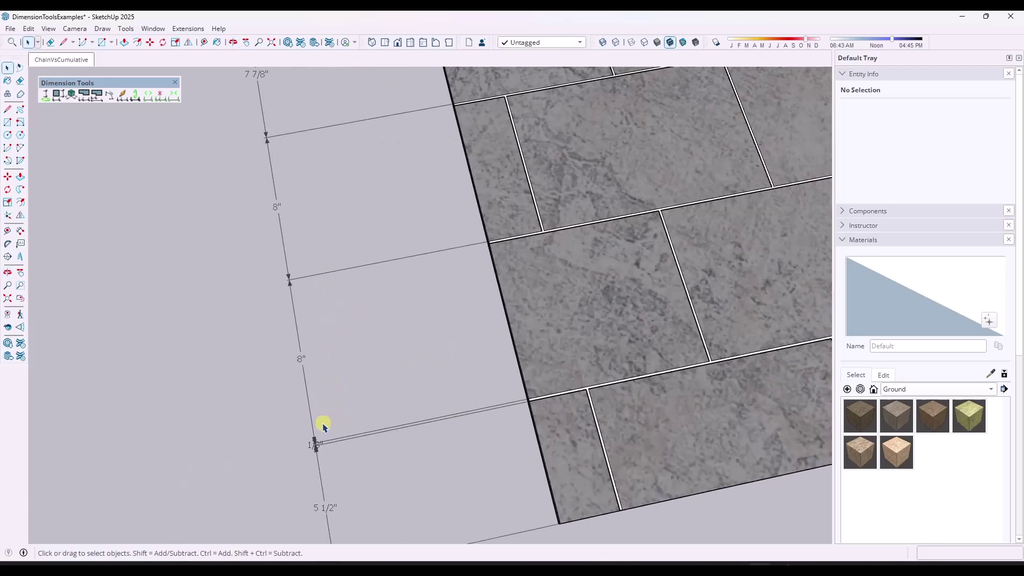
scroll(334, 424, down, 3)
scroll(346, 438, up, 3)
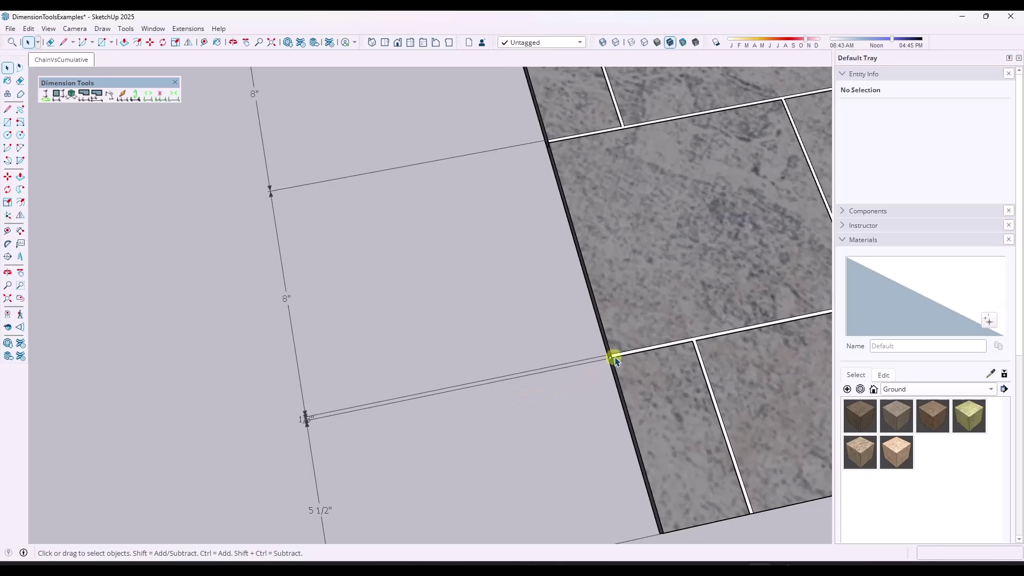
scroll(306, 339, down, 10)
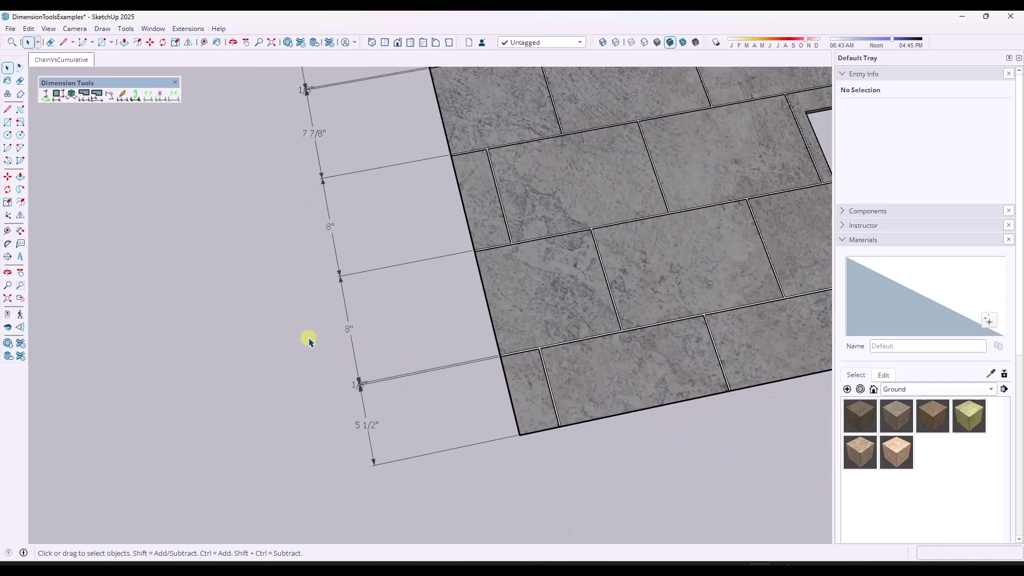
Add upright automatic dimensions along the tops of the row of posts, from the first post's outer corner to the last post's outer corner.
middle_drag(614, 299, 519, 231)
click(122, 95)
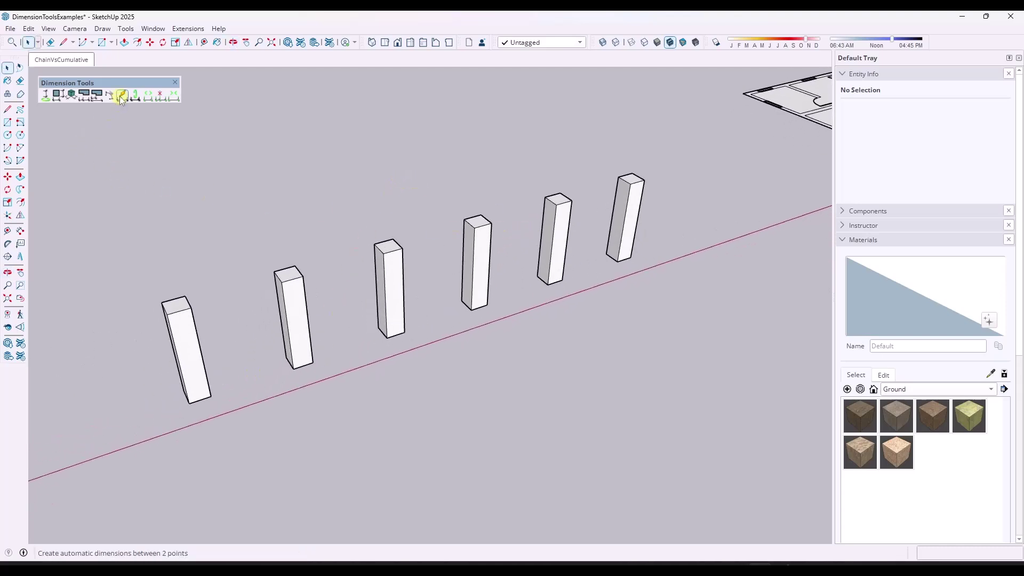
click(167, 314)
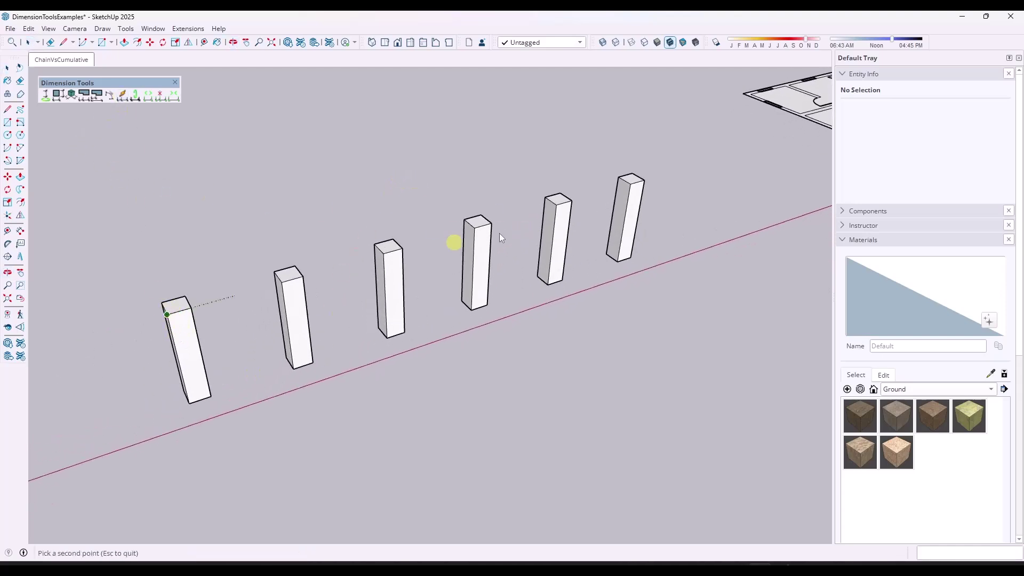
click(645, 181)
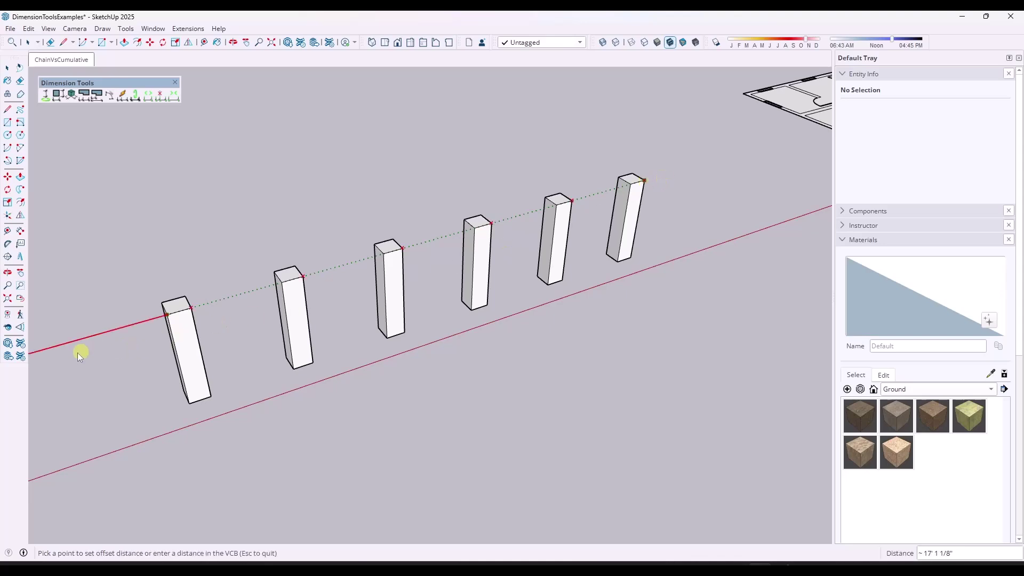
click(141, 332)
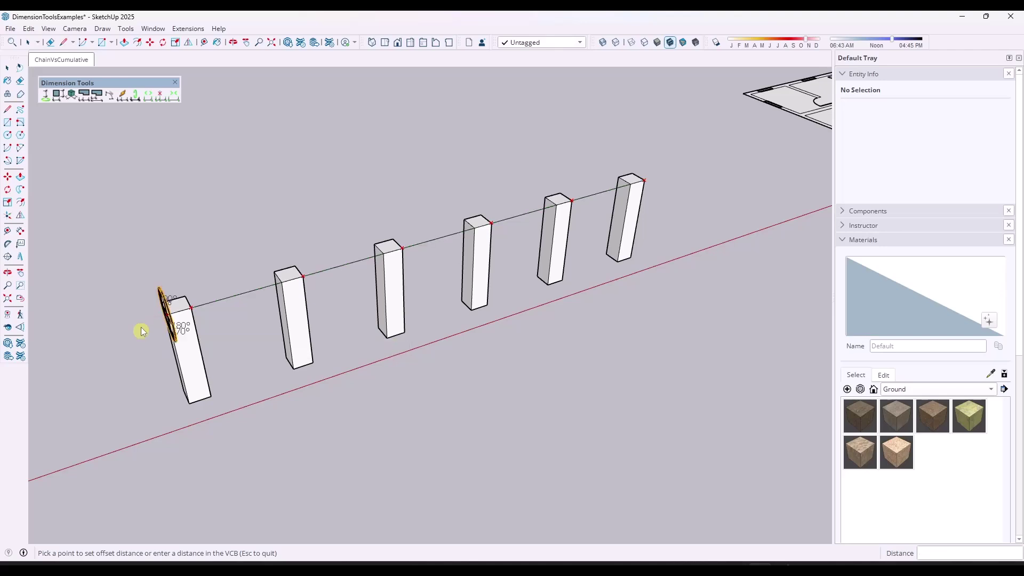
click(165, 284)
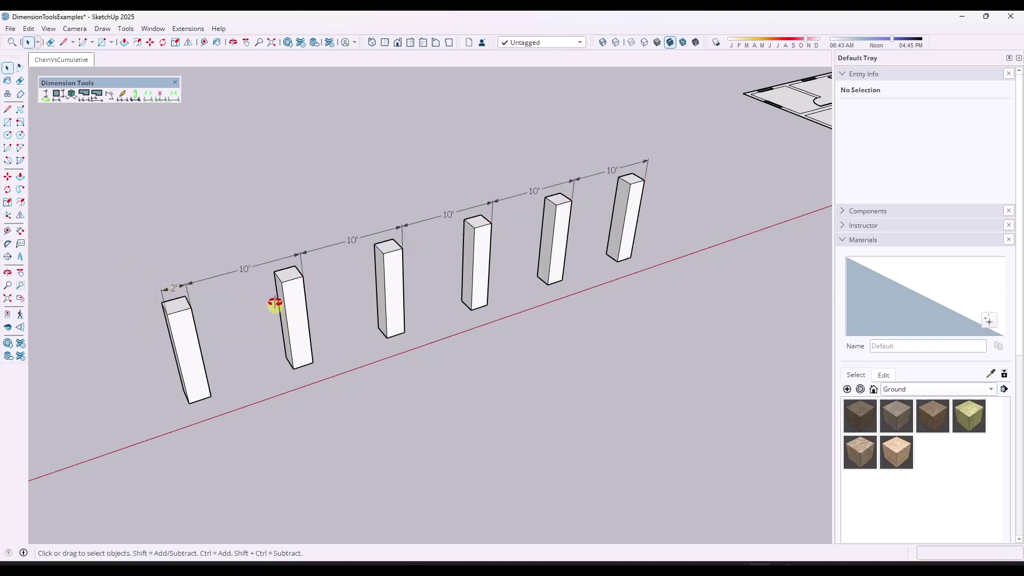
Add automatic dimensions along the front base edges of all the posts, from first to last, rotated to hang downward below the bases.
middle_drag(274, 303, 255, 262)
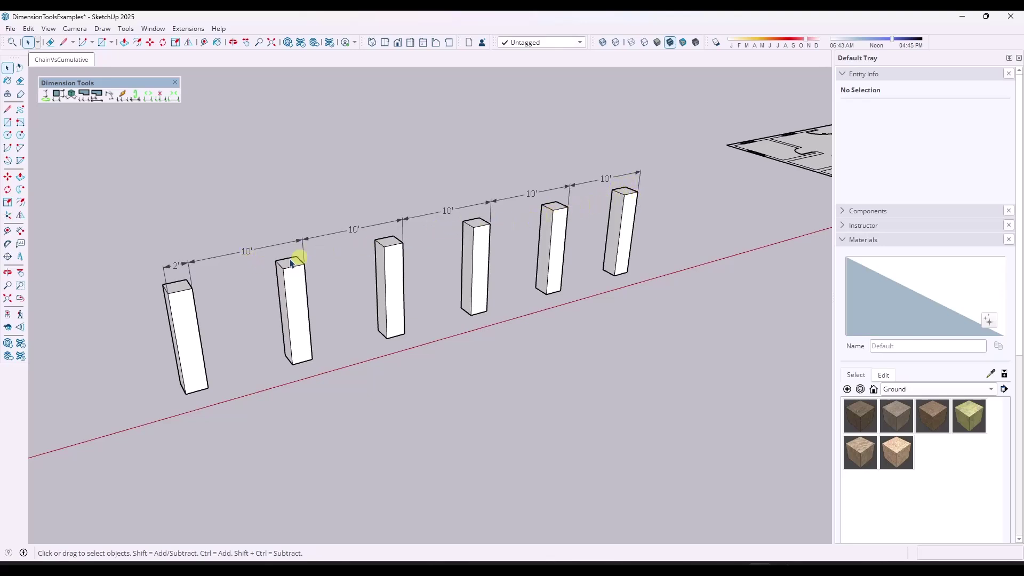
click(122, 96)
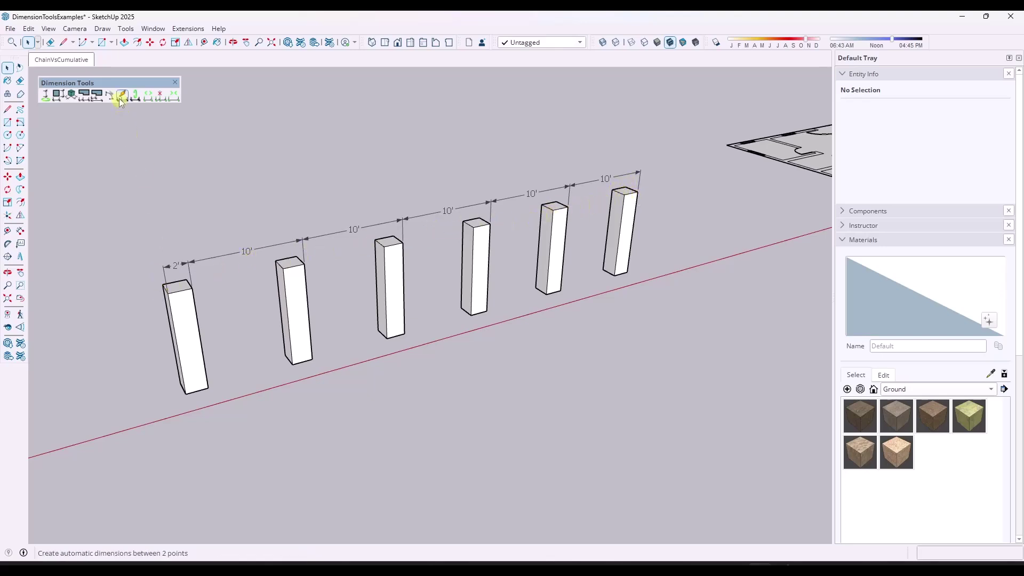
click(187, 394)
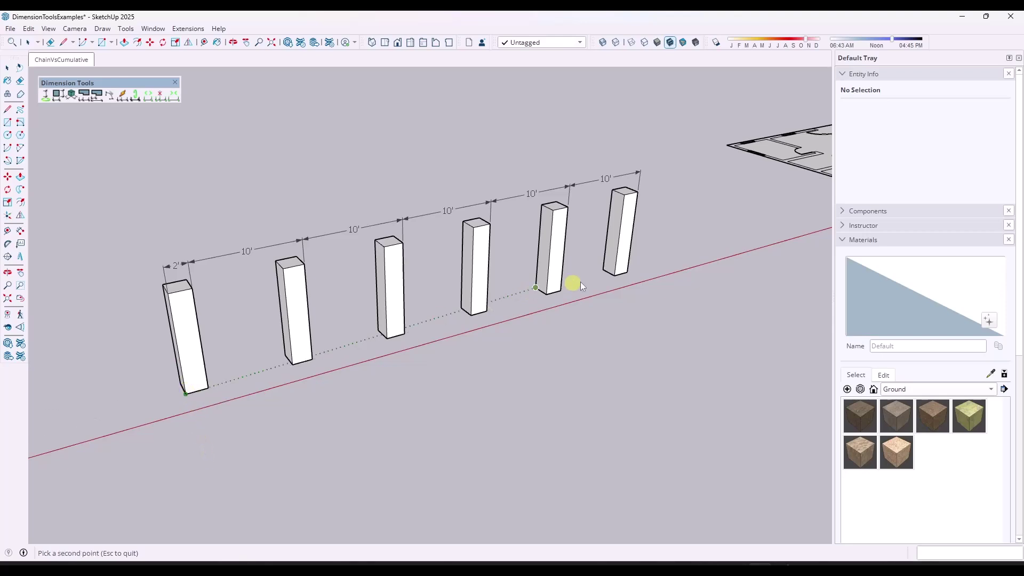
click(623, 276)
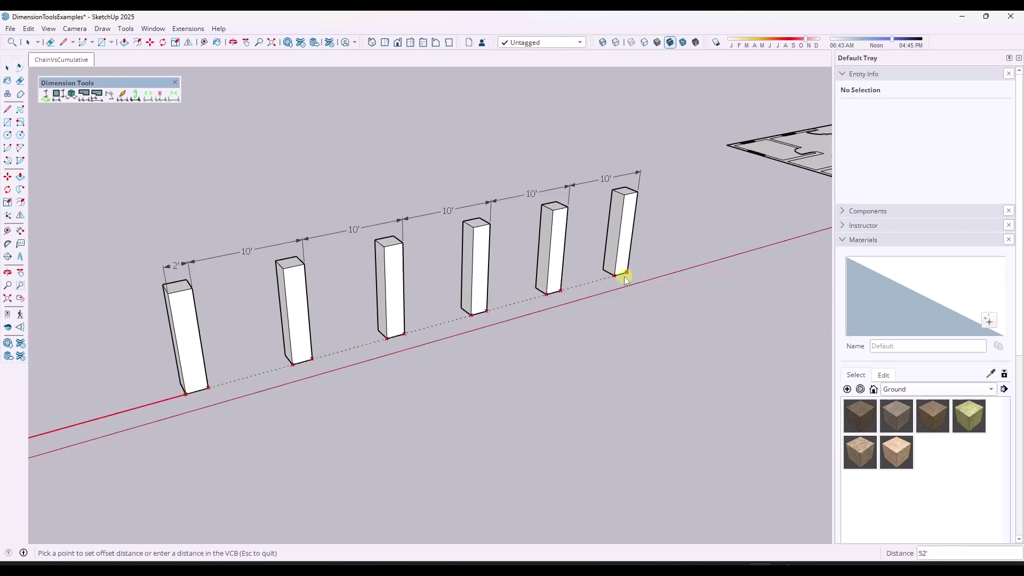
click(149, 409)
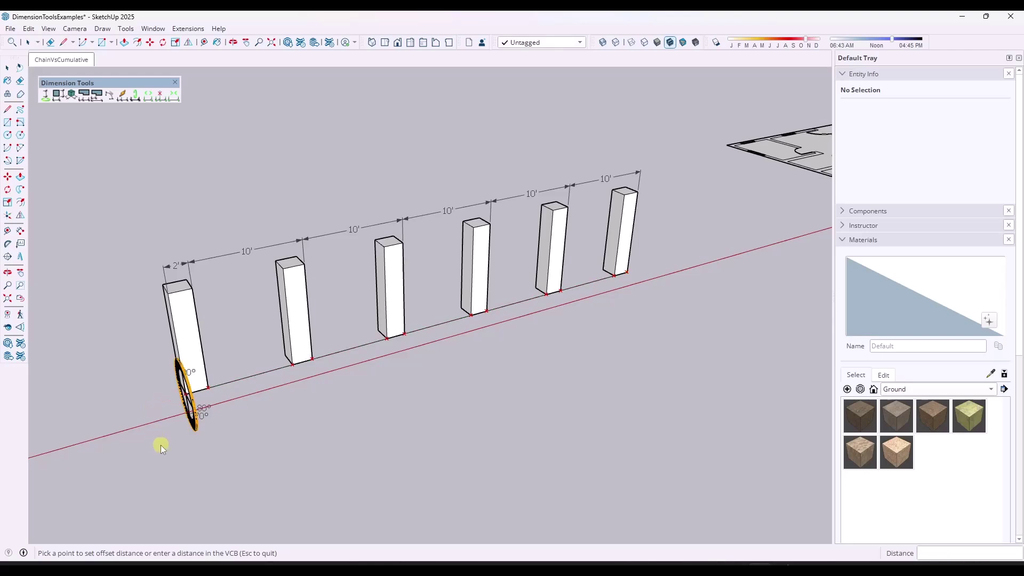
click(190, 430)
middle_drag(242, 430, 299, 360)
scroll(380, 385, up, 1)
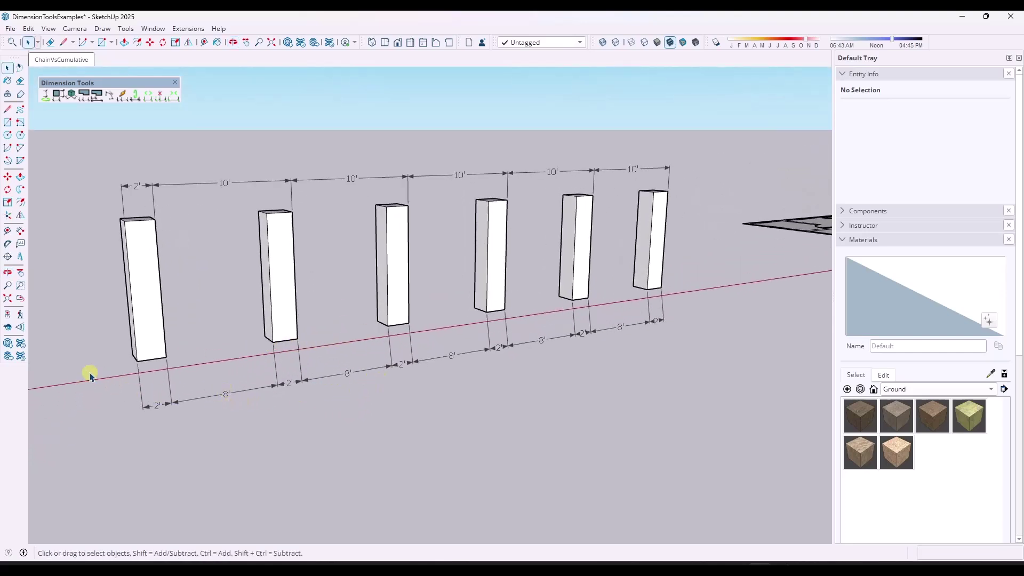
Rotate the top dimension between the first two posts so it lies flat, pointing toward the front of the row.
click(220, 182)
click(134, 96)
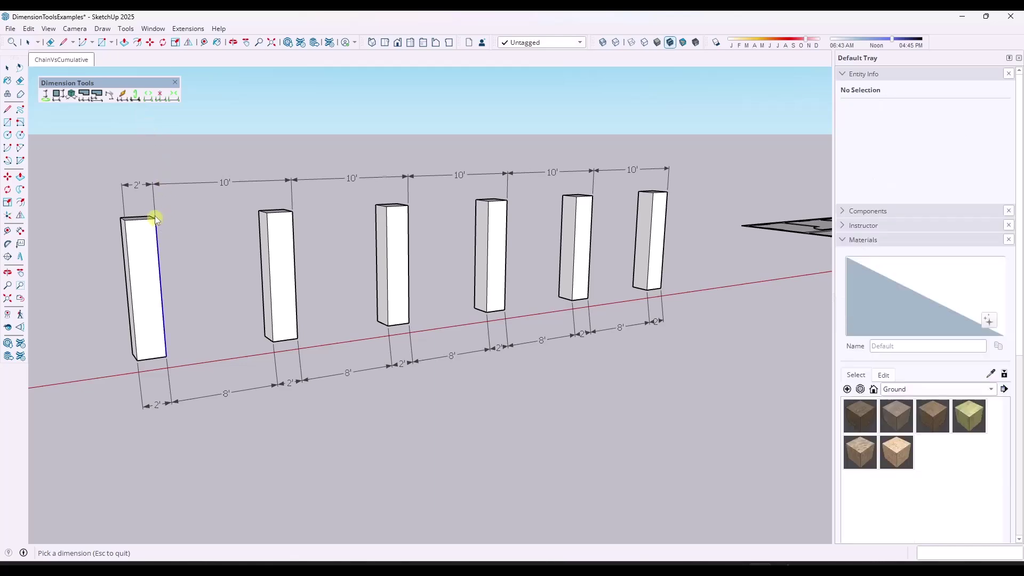
click(194, 198)
middle_drag(250, 230, 303, 278)
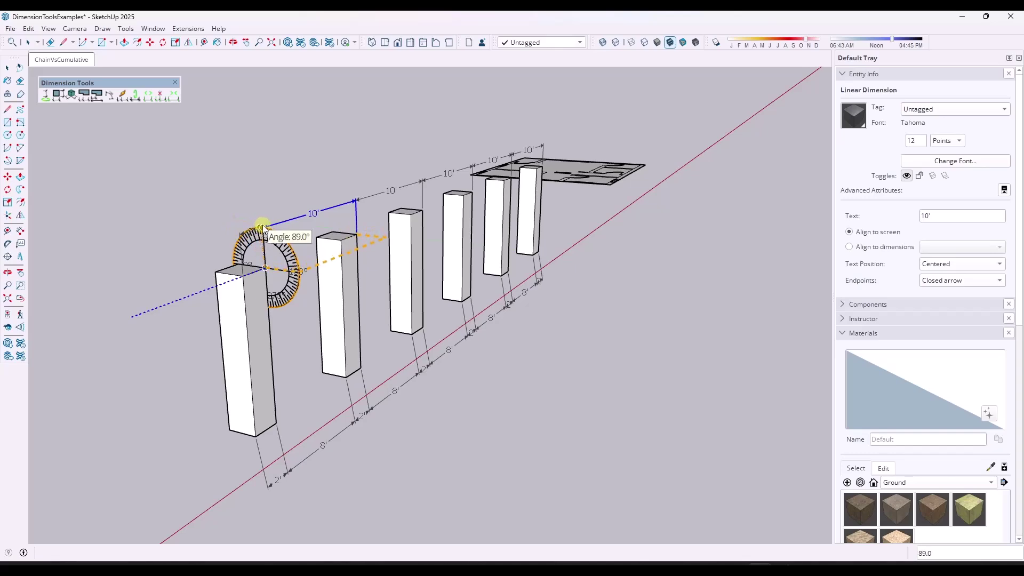
middle_drag(366, 279, 261, 293)
key(space)
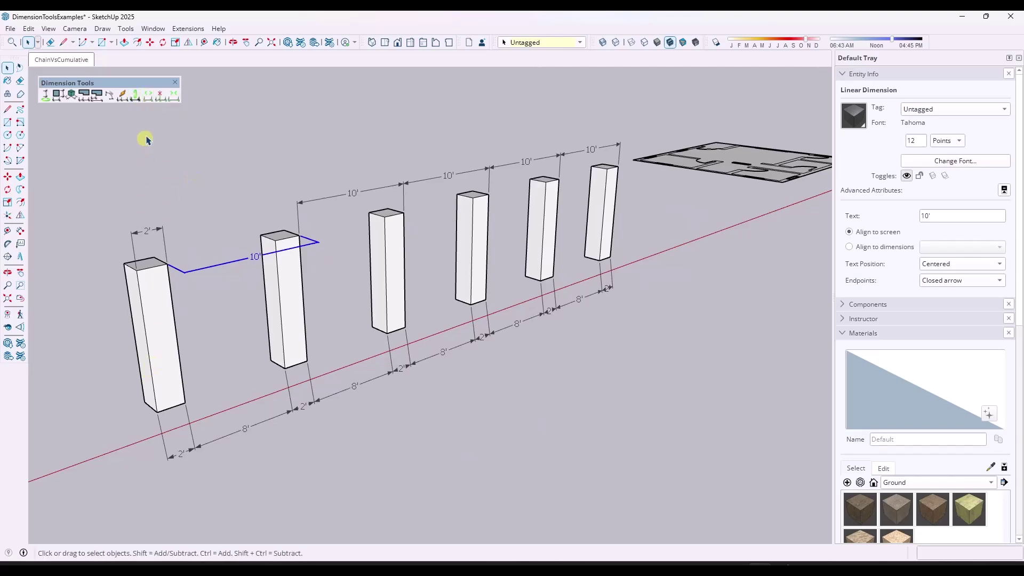
Add an automatic dimension outside the floor plan's shorter exterior wall with two windows, from corner to corner.
scroll(122, 427, down, 2)
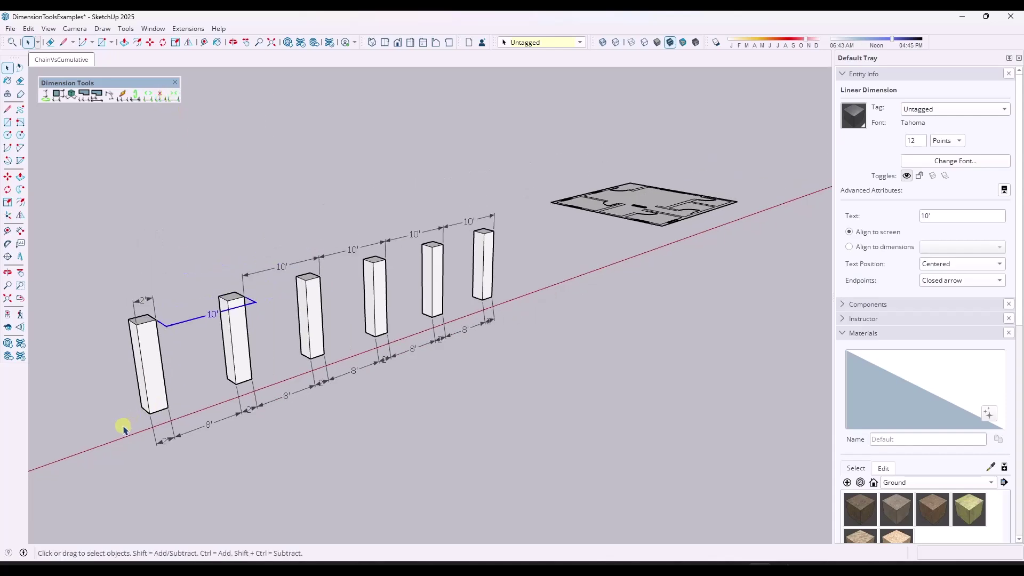
scroll(496, 324, up, 2)
scroll(606, 210, up, 1)
scroll(578, 233, up, 1)
scroll(541, 237, up, 1)
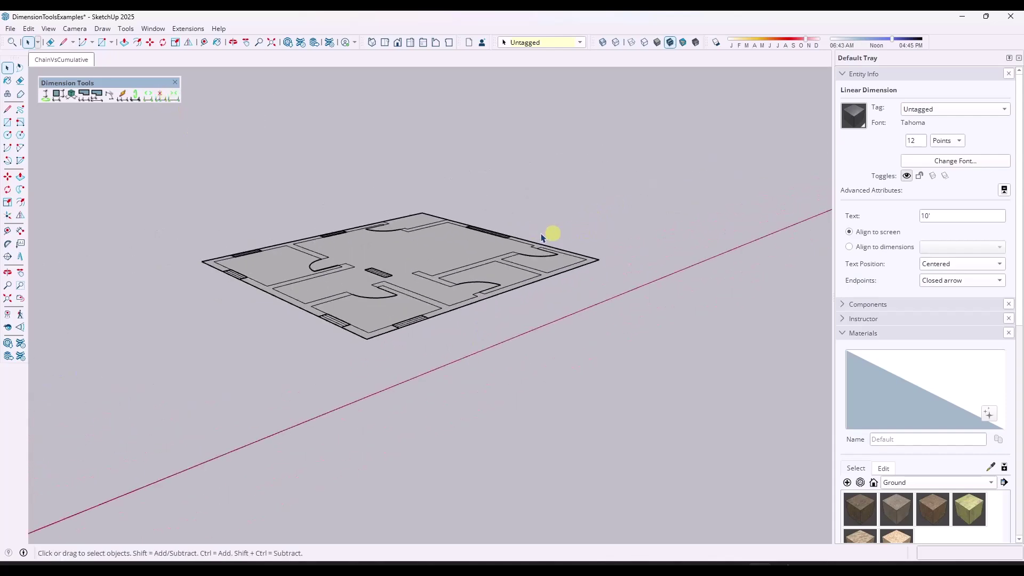
middle_drag(541, 237, 393, 450)
middle_drag(384, 242, 345, 257)
click(110, 95)
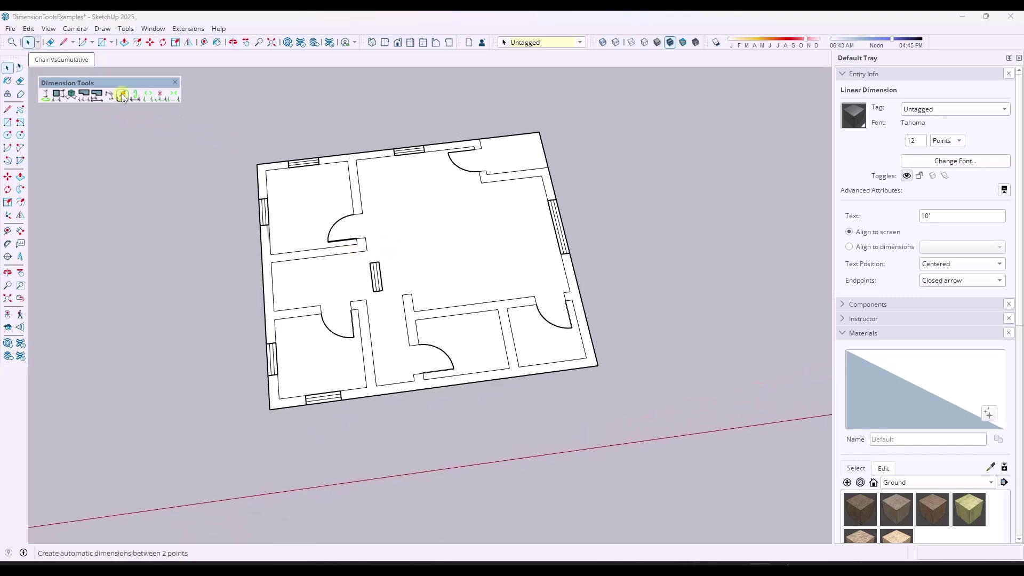
click(256, 165)
click(269, 411)
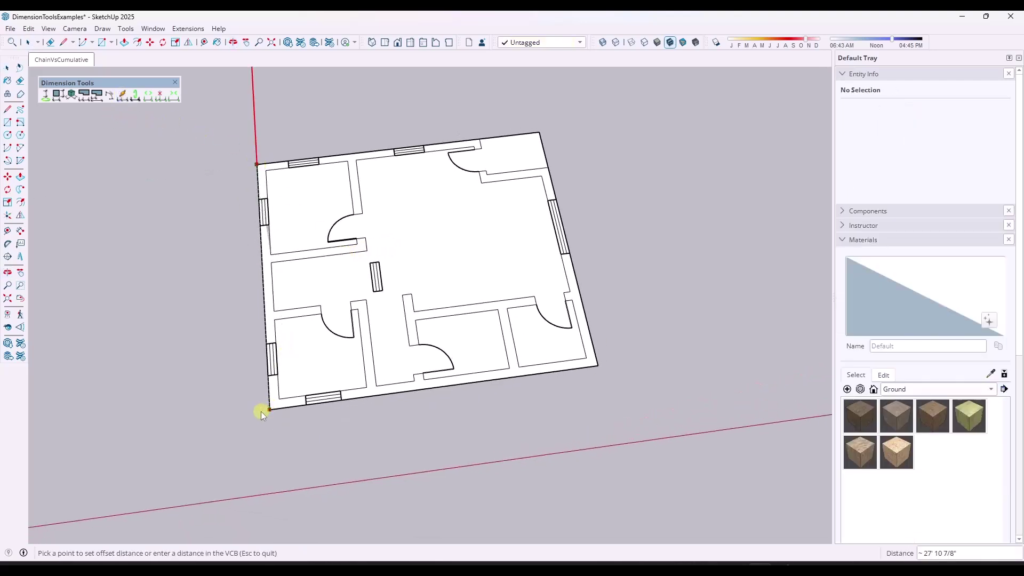
click(215, 171)
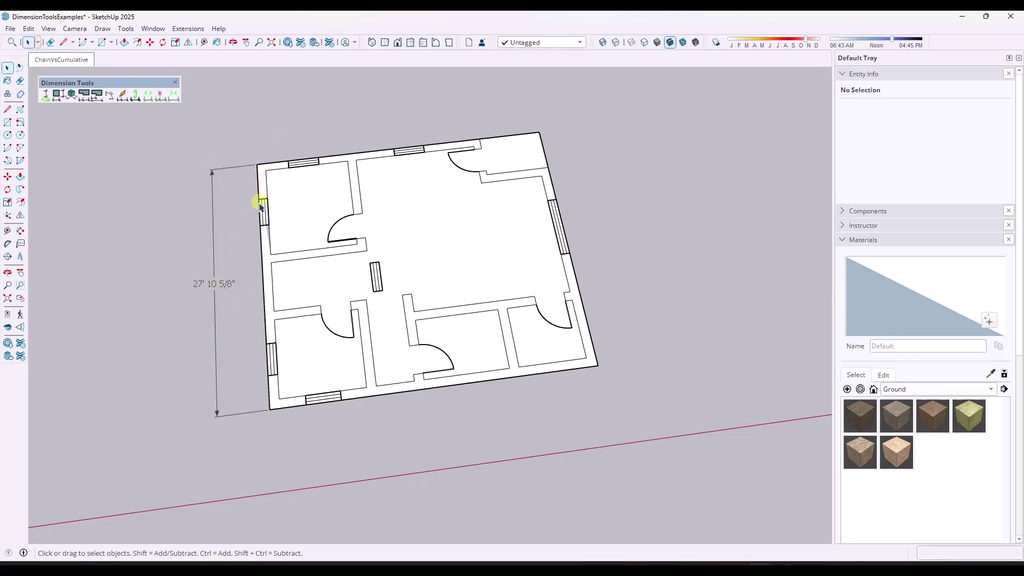
Split the shorter wall's overall dimension at both edges of the window nearest the upper corner.
click(161, 95)
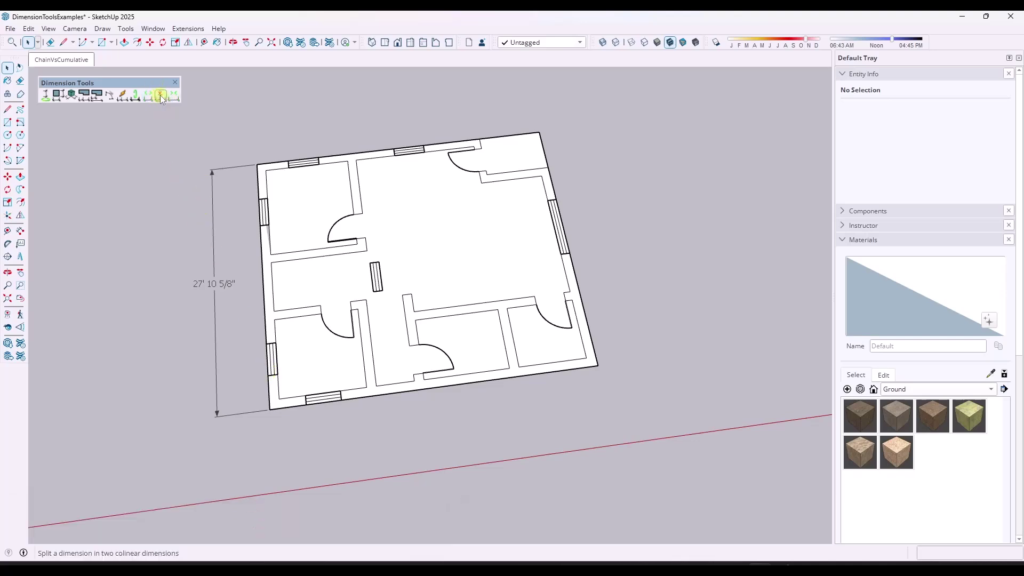
click(217, 287)
click(259, 202)
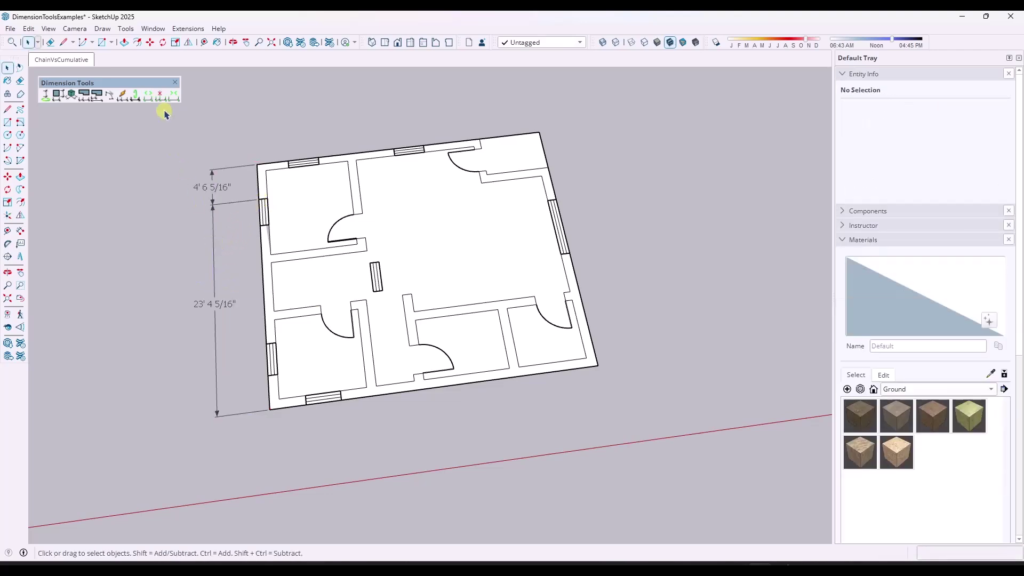
click(161, 95)
click(220, 302)
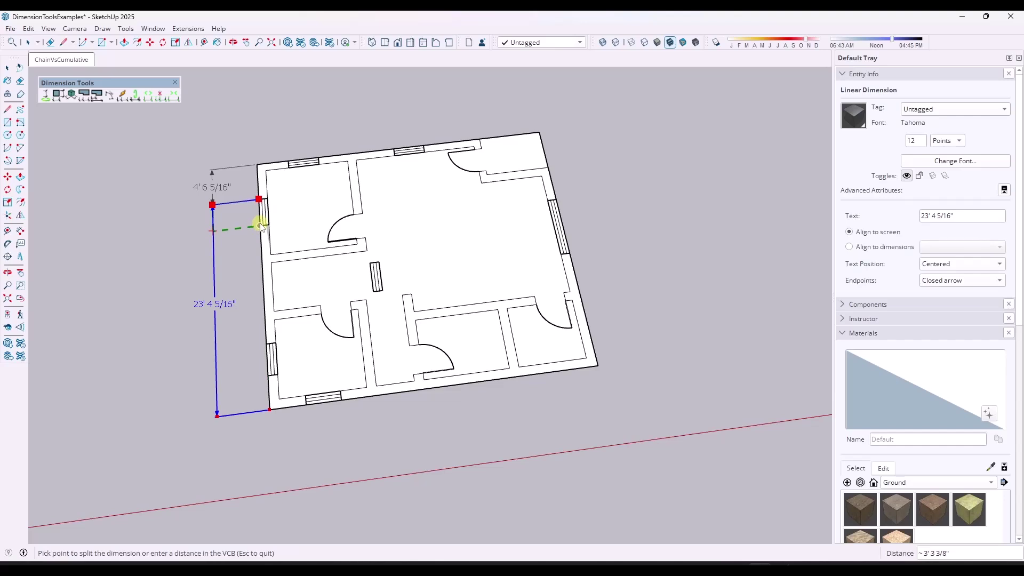
click(260, 226)
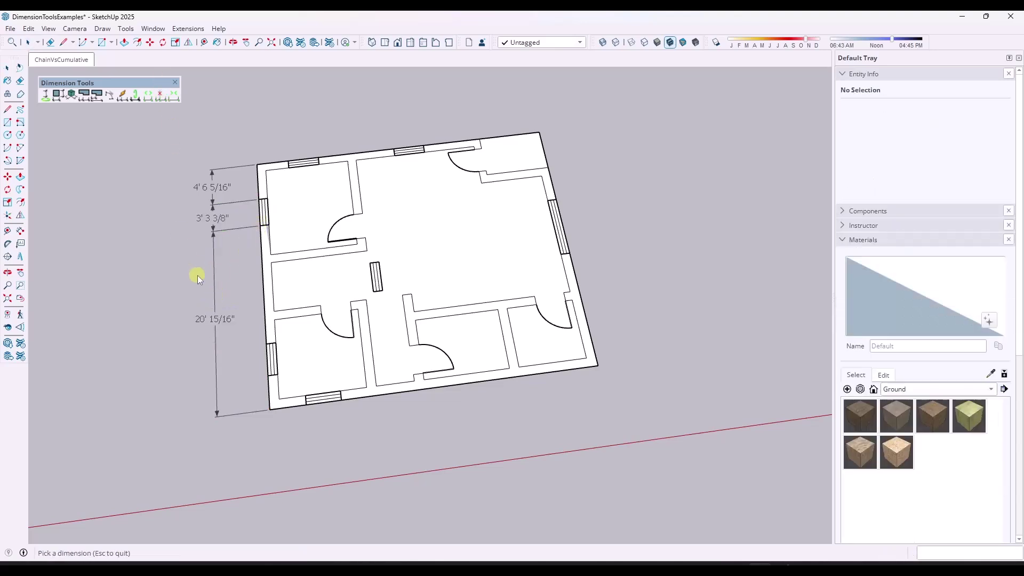
Split the remaining long dimension on that wall at both edges of the second window.
click(218, 318)
click(267, 348)
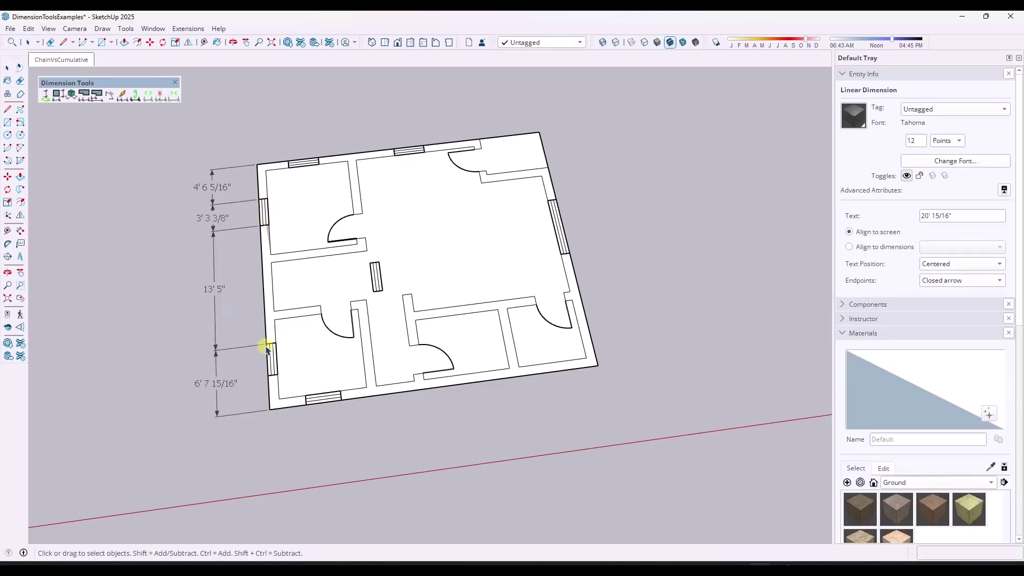
click(161, 96)
click(223, 384)
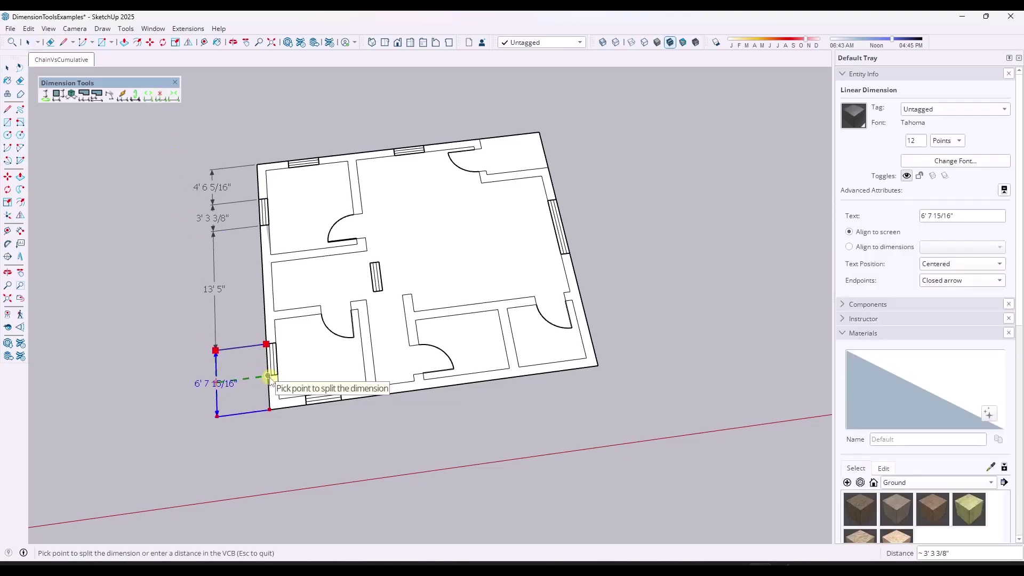
click(268, 376)
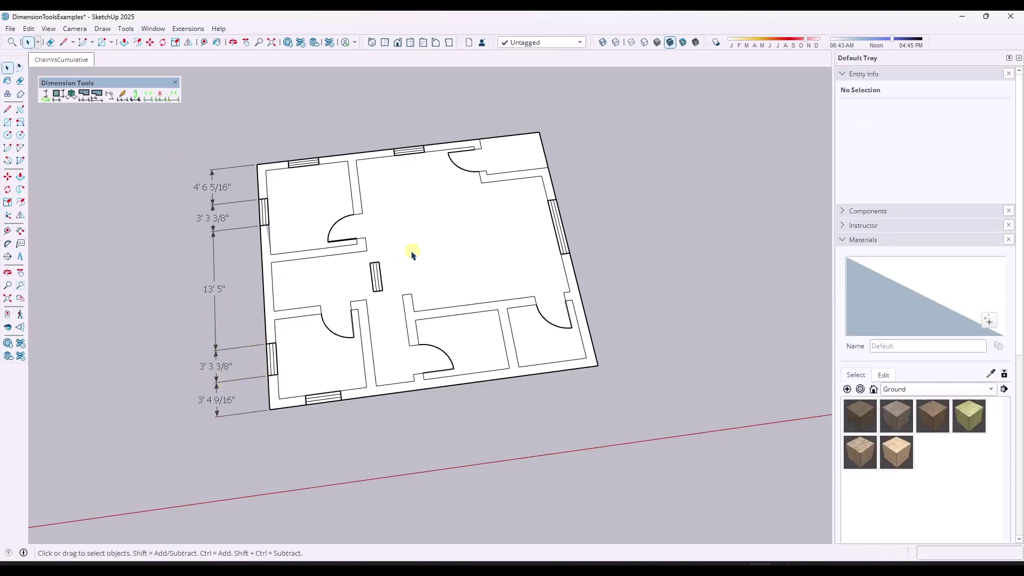
Add a linear dimension outside the adjoining longer two-window wall, from the shared corner to the first window's near edge.
middle_drag(412, 255, 413, 225)
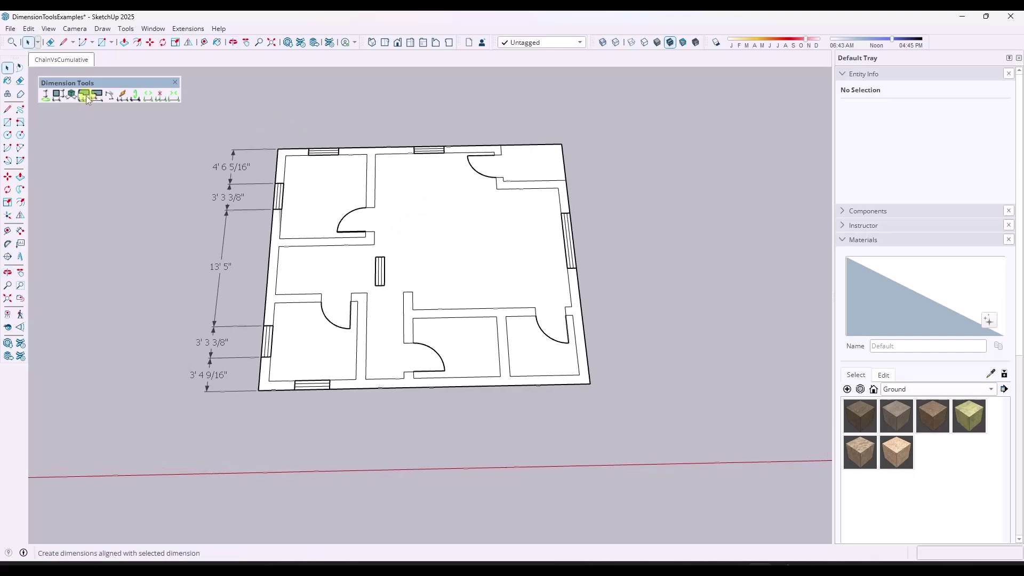
click(58, 97)
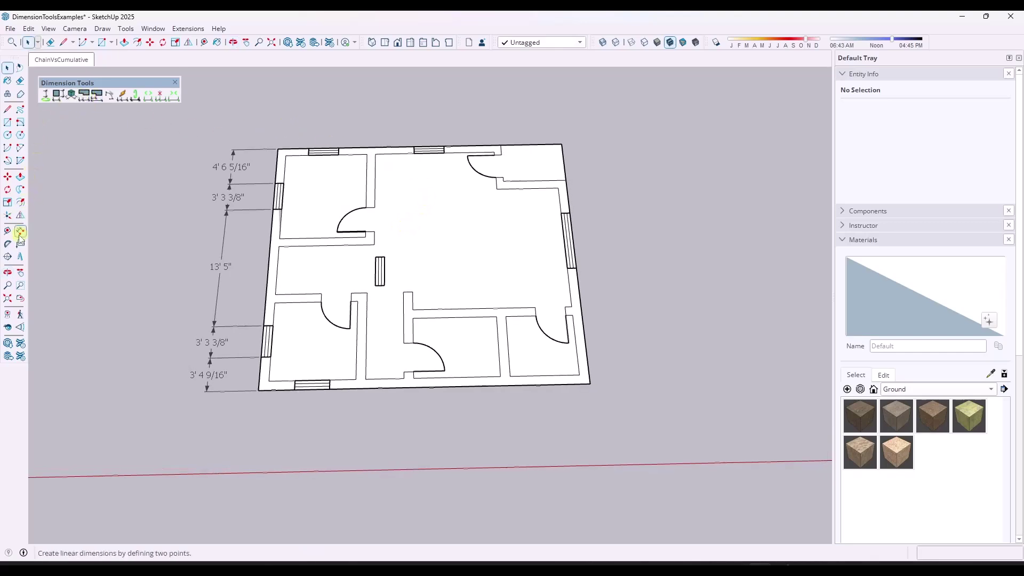
click(278, 148)
click(309, 148)
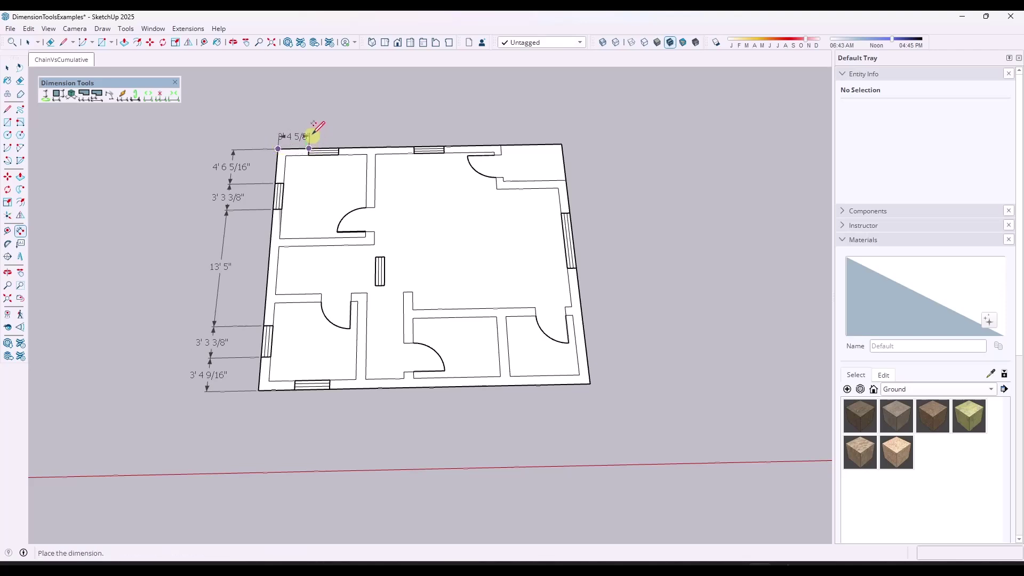
click(312, 129)
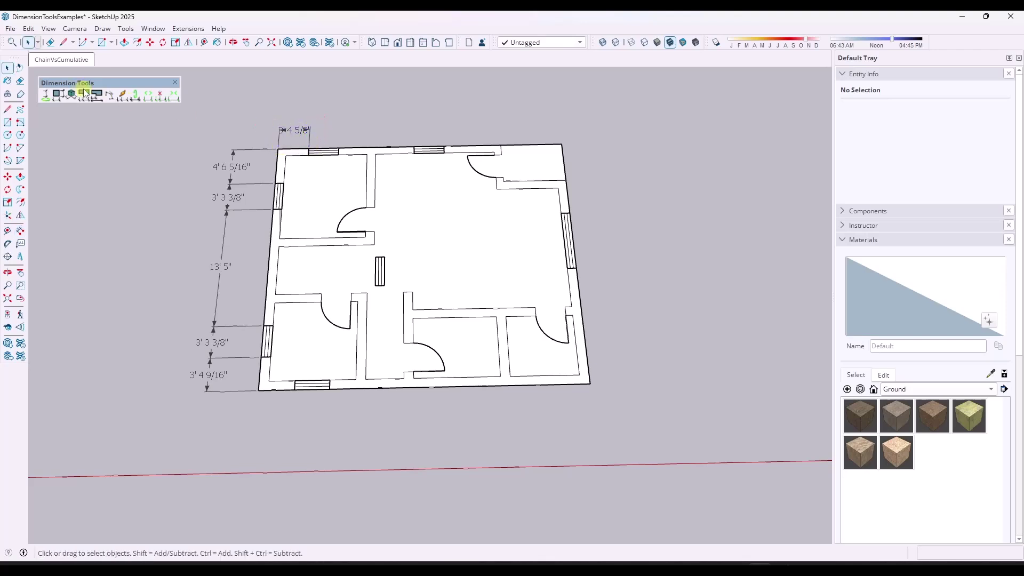
Continue aligned chain dimensions from it through the remaining window edges and the entry recess wall to the far corner.
click(339, 148)
click(414, 147)
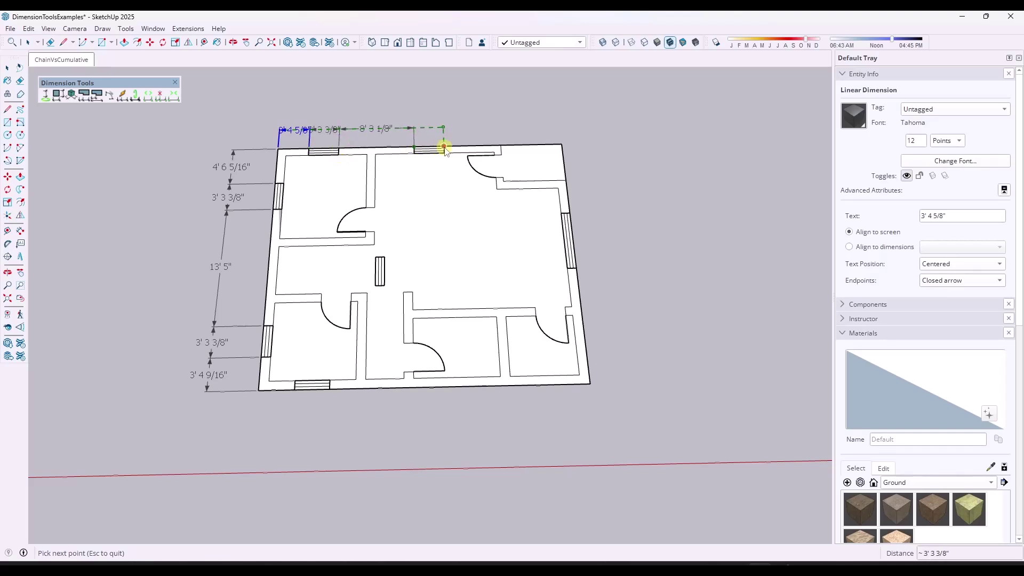
click(445, 147)
click(500, 145)
click(561, 144)
key(Escape)
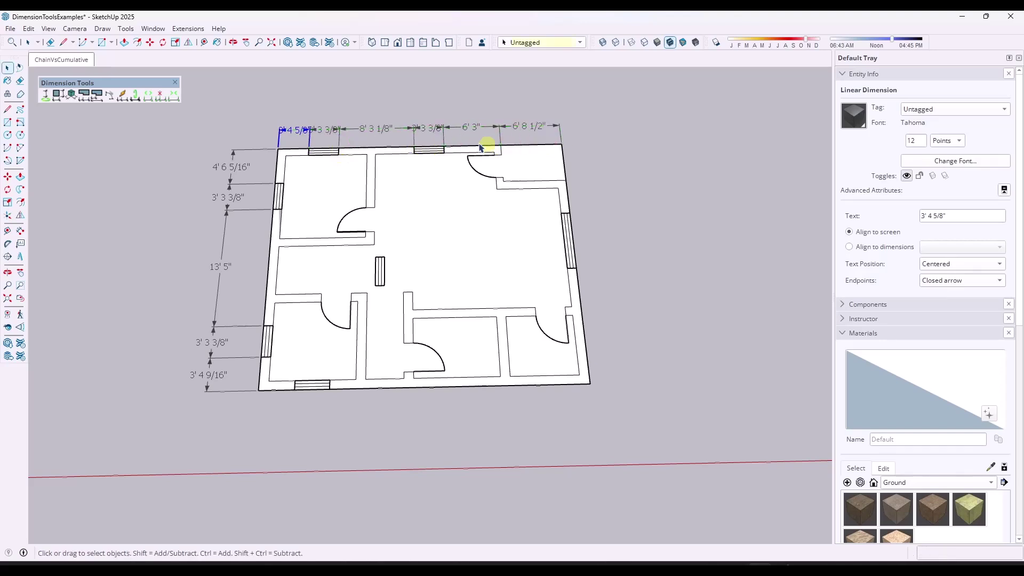
Merge all the chain dimensions along the longer two-window wall into one overall corner-to-corner dimension.
scroll(393, 151, up, 2)
click(384, 42)
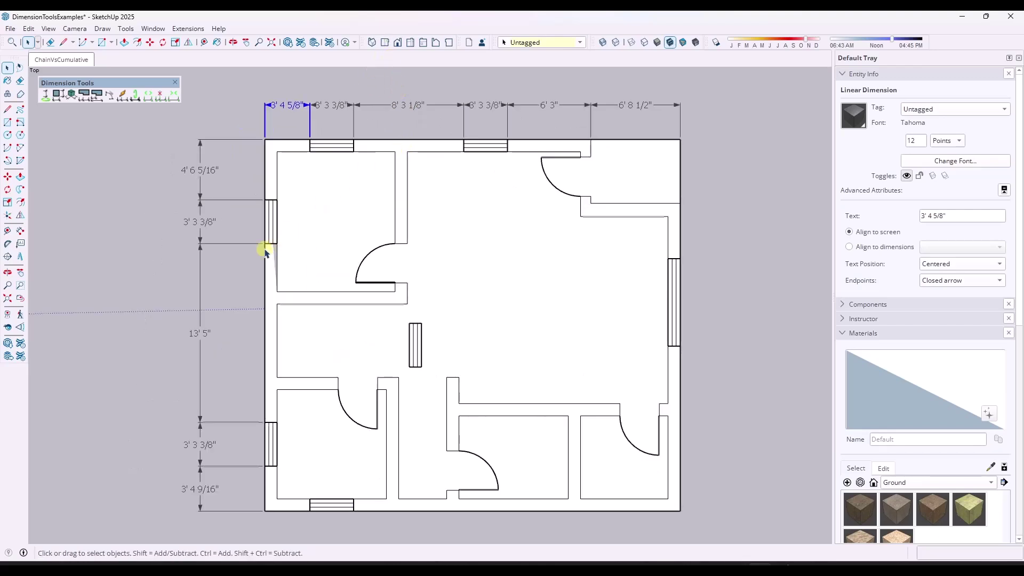
scroll(265, 251, down, 1)
click(173, 96)
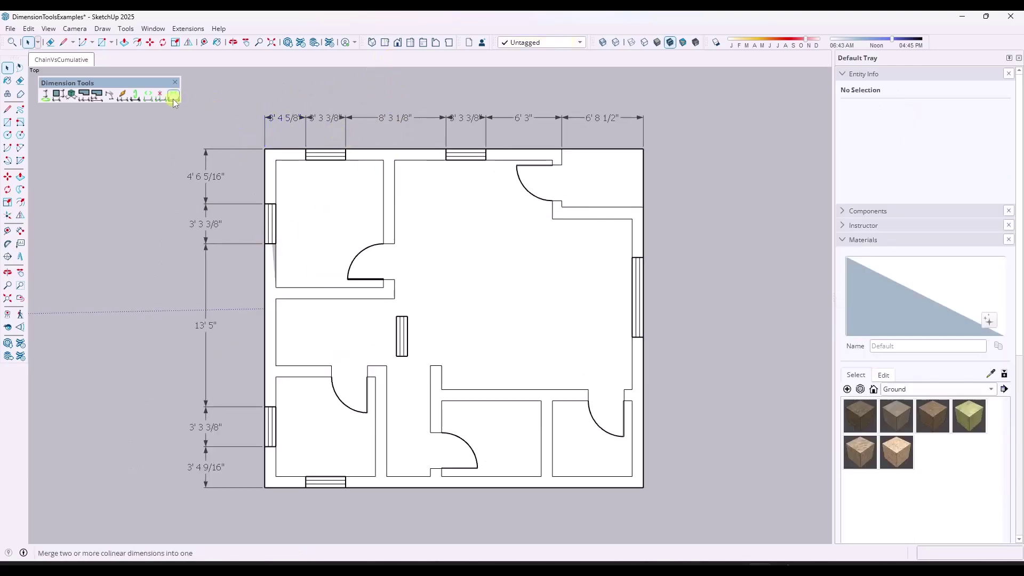
click(288, 122)
click(336, 118)
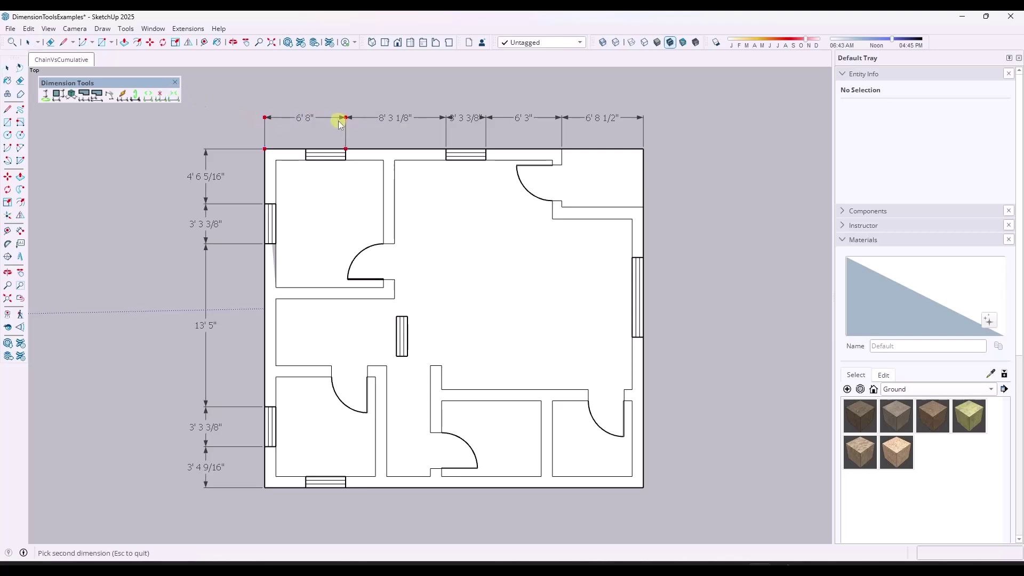
click(398, 117)
click(468, 121)
click(521, 116)
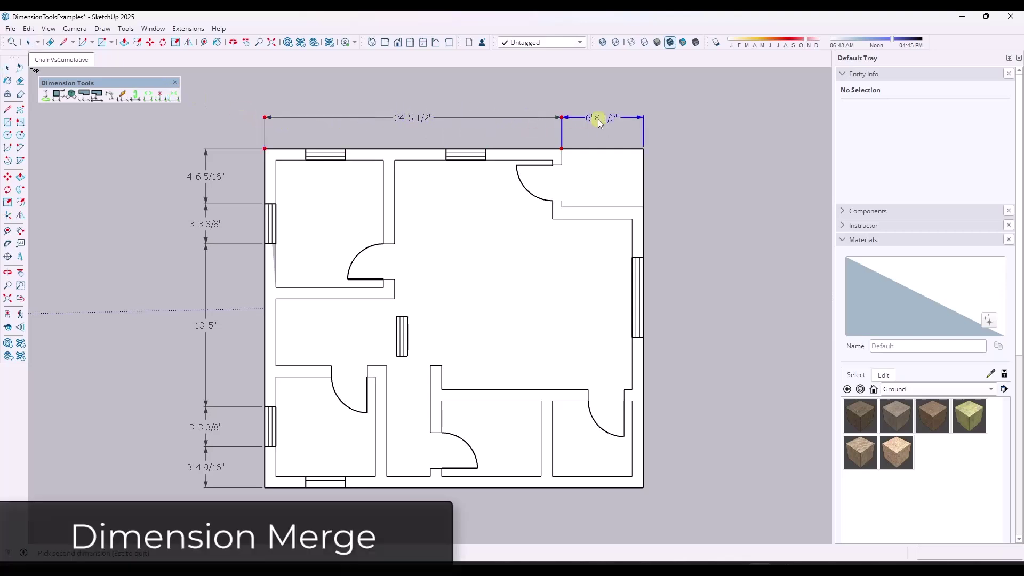
click(626, 120)
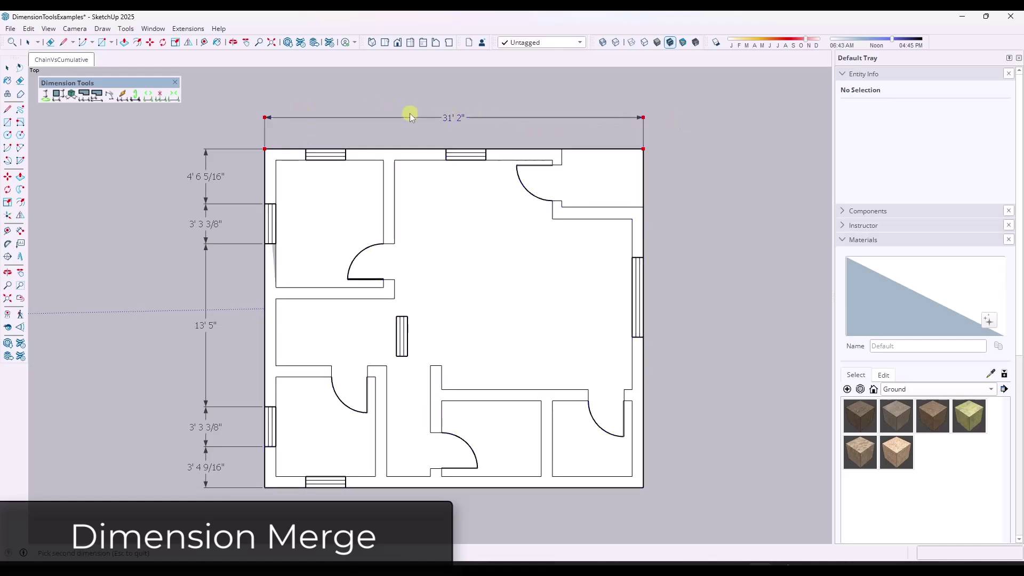
Split the longer wall's overall dimension at the first window's near edge.
click(160, 96)
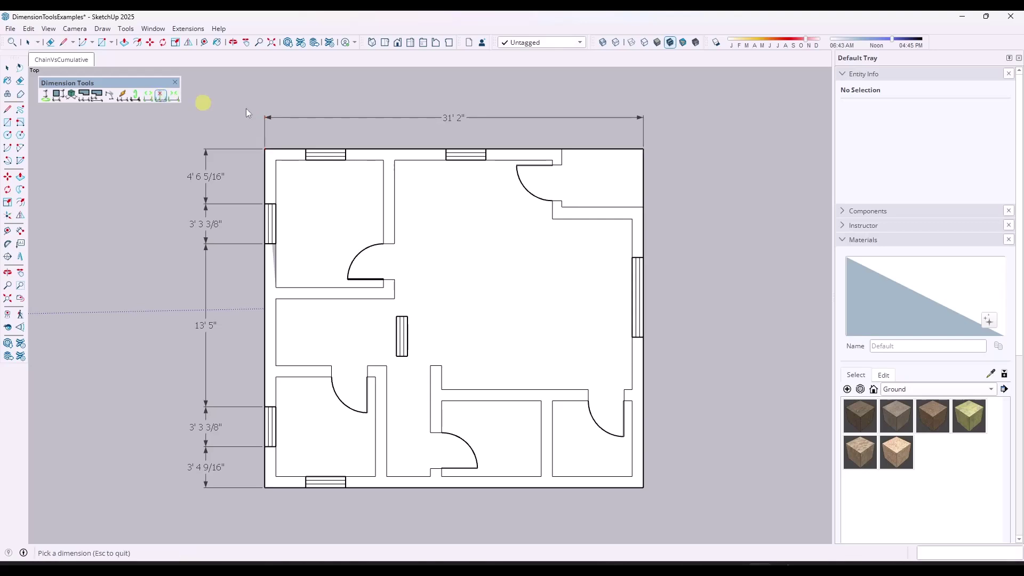
click(309, 118)
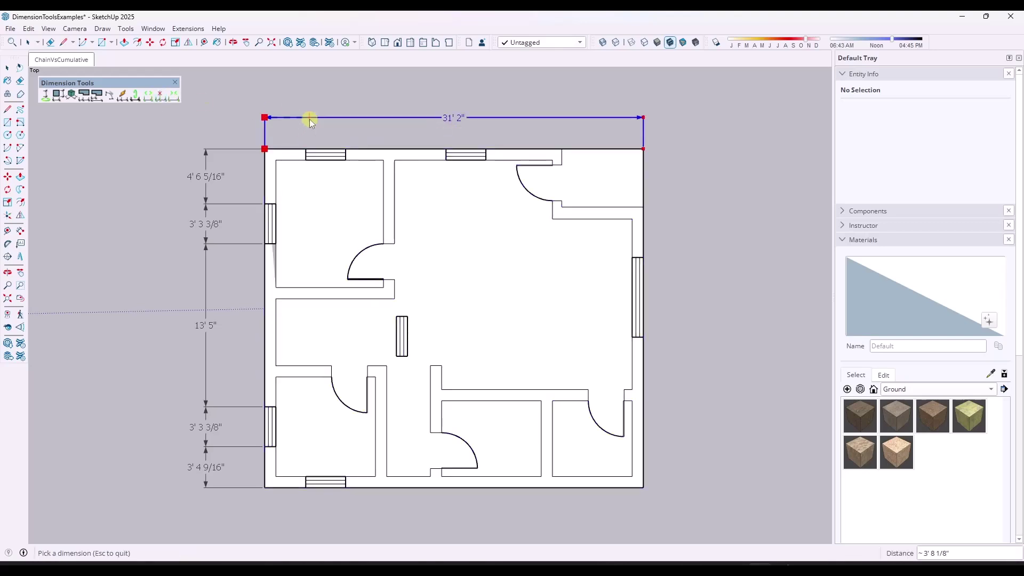
click(306, 152)
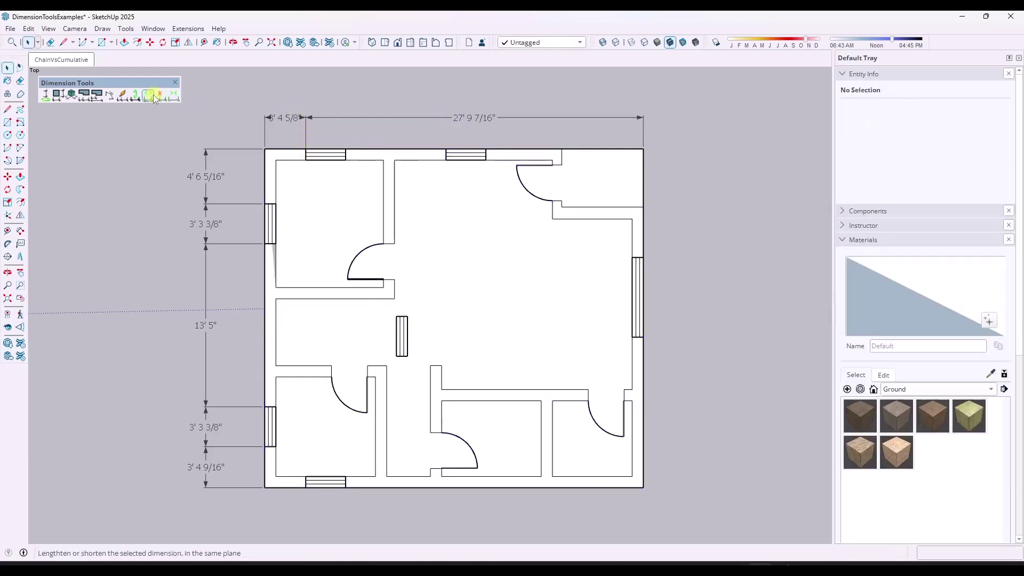
Merge the two split dimensions on the longer wall back into a single overall dimension.
click(179, 95)
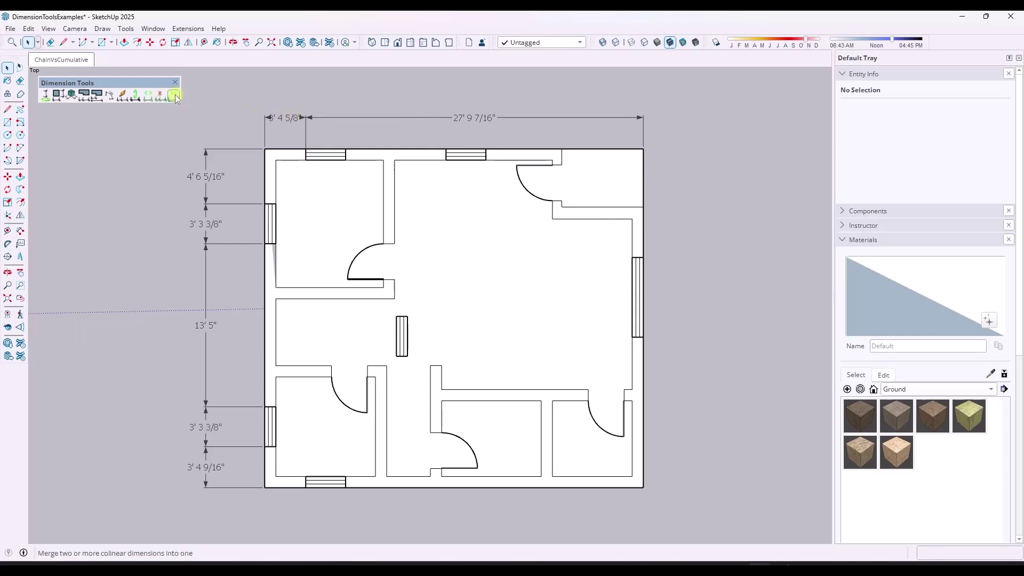
click(277, 117)
click(402, 117)
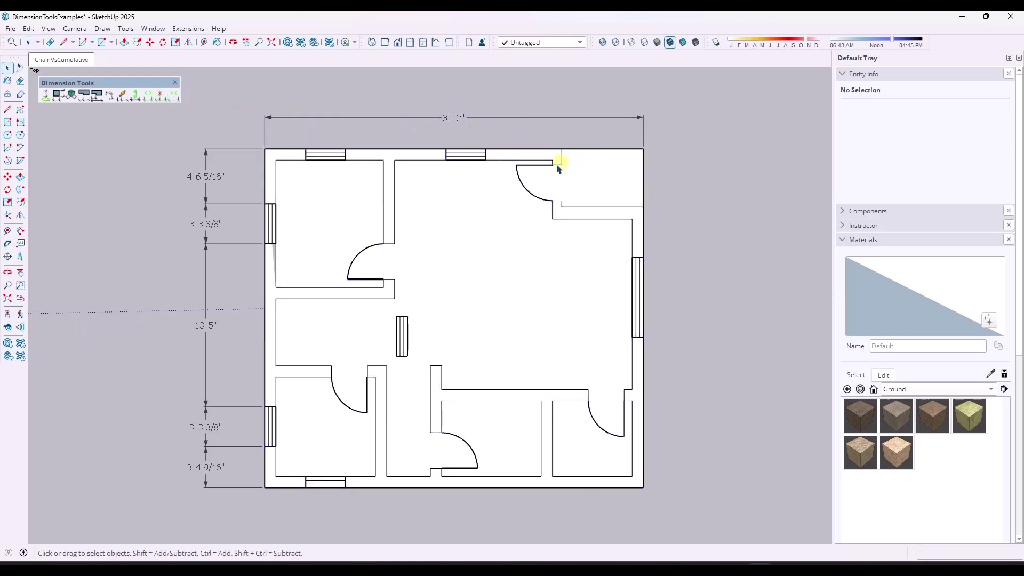